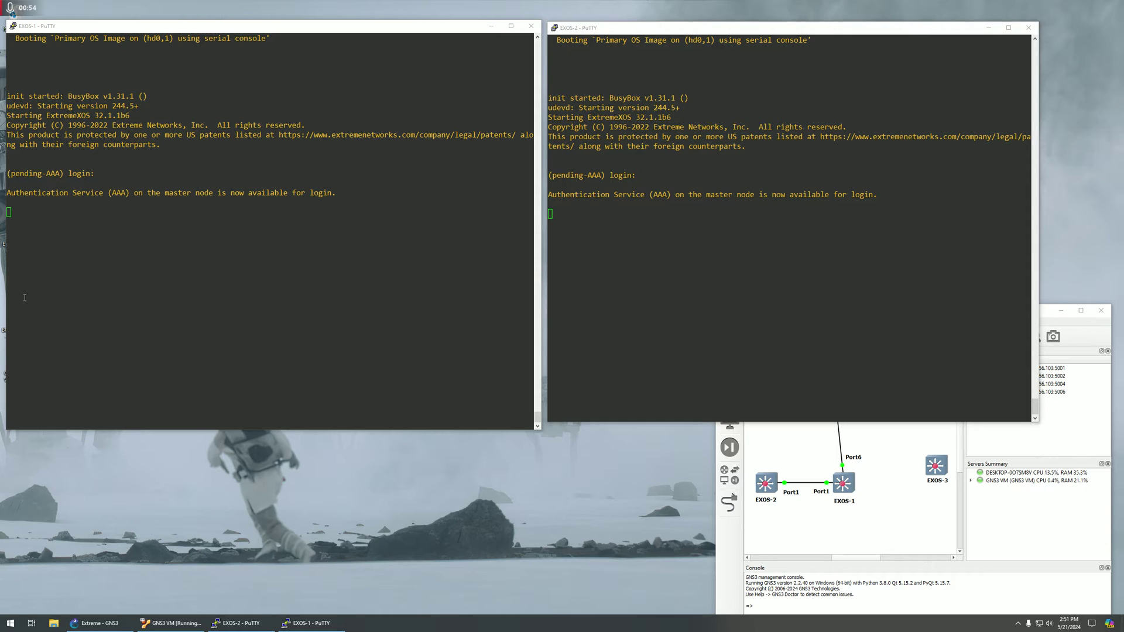
# Wake the EXOS-1 console to a login prompt after ExtremeXOS 32.1.1b6 boots.
pyautogui.click(92, 268)
pyautogui.press('Return')
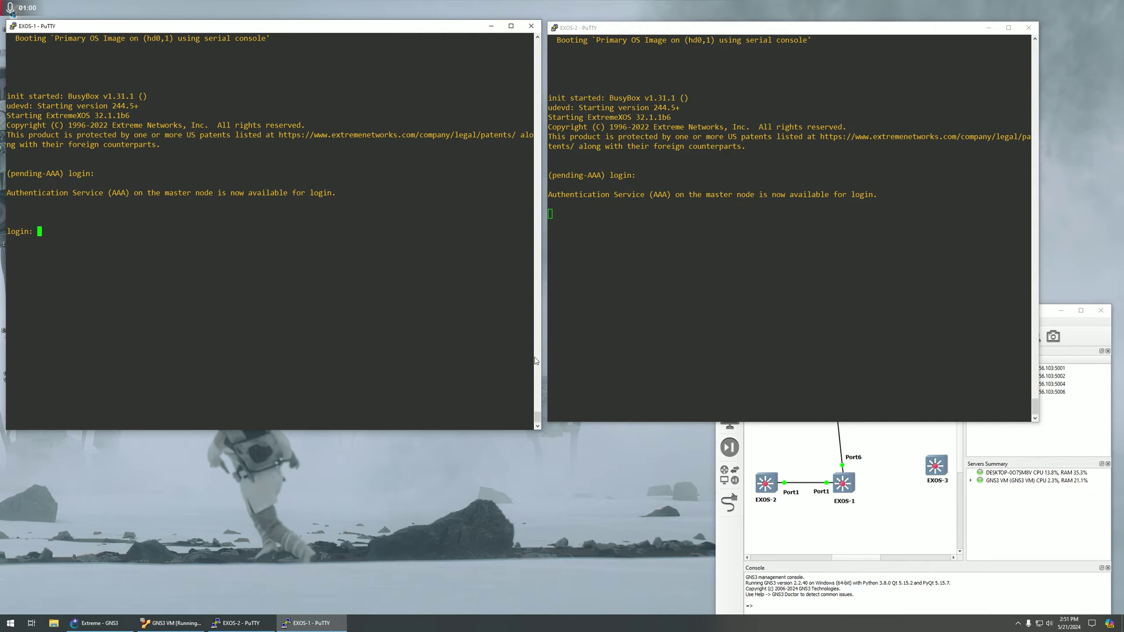
pyautogui.click(786, 502)
# Reposition the GNS3 window and align the EXOS-1, EXOS-2 and NAT1 nodes in the topology.
pyautogui.moveTo(838, 311); pyautogui.dragTo(628, 308)
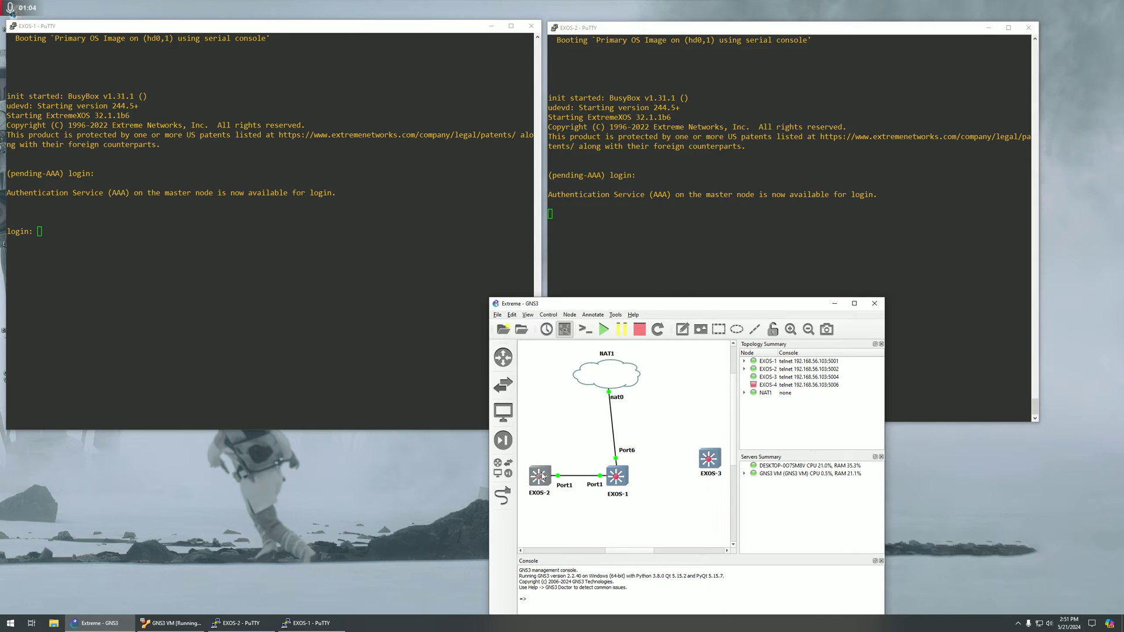
pyautogui.moveTo(541, 476); pyautogui.dragTo(541, 478)
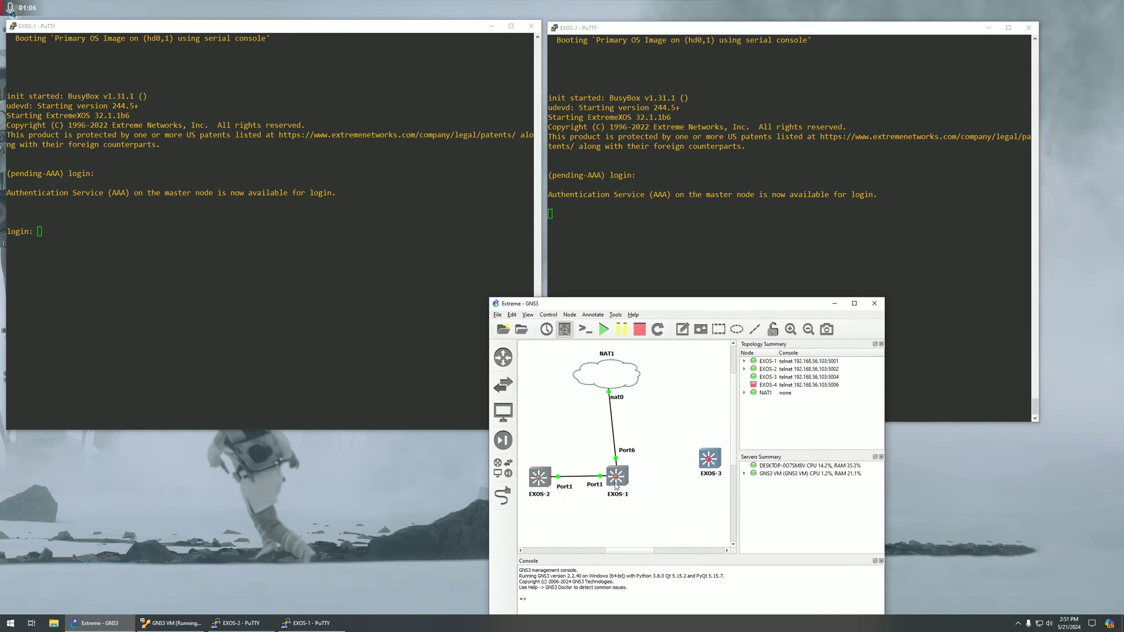
pyautogui.moveTo(615, 486); pyautogui.dragTo(614, 481)
pyautogui.moveTo(544, 482); pyautogui.dragTo(537, 475)
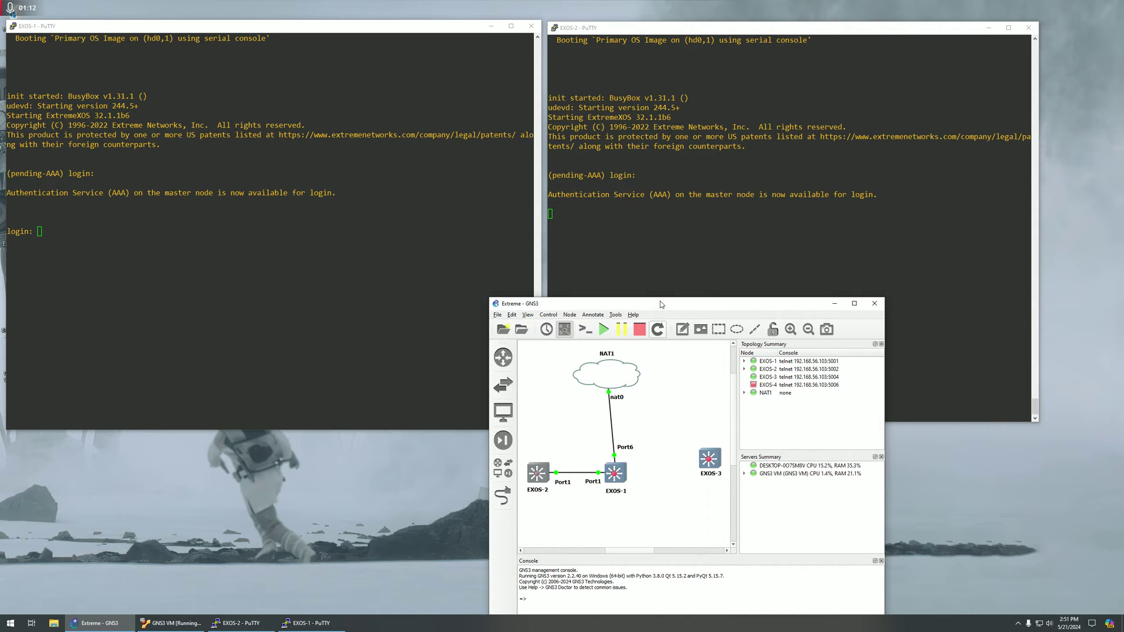
pyautogui.moveTo(660, 304); pyautogui.dragTo(772, 310)
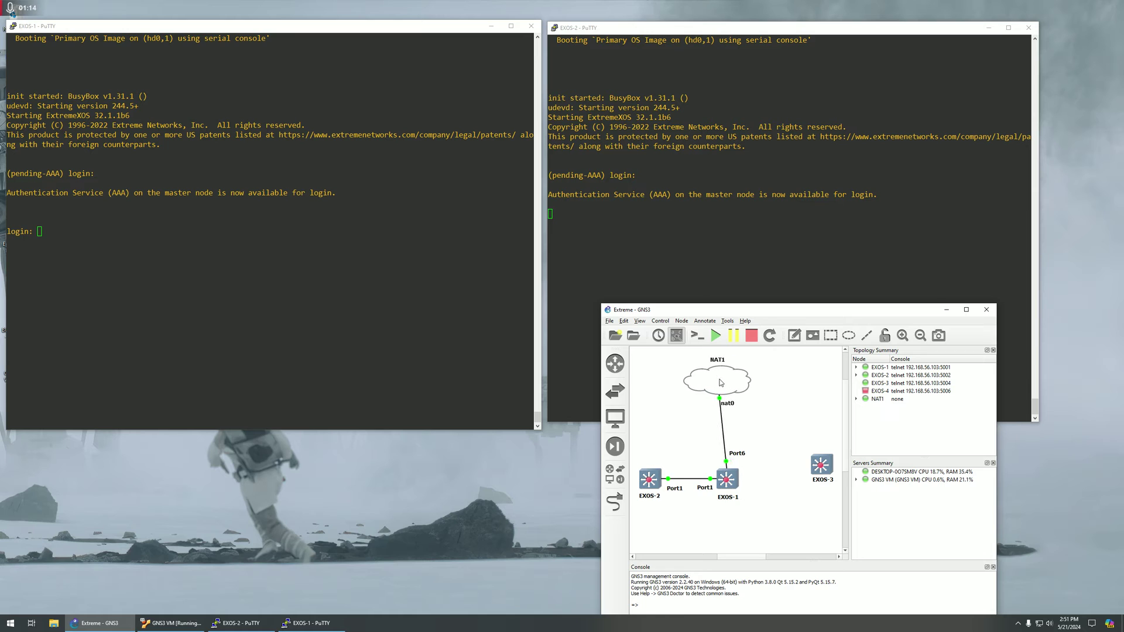
pyautogui.moveTo(720, 382); pyautogui.dragTo(723, 379)
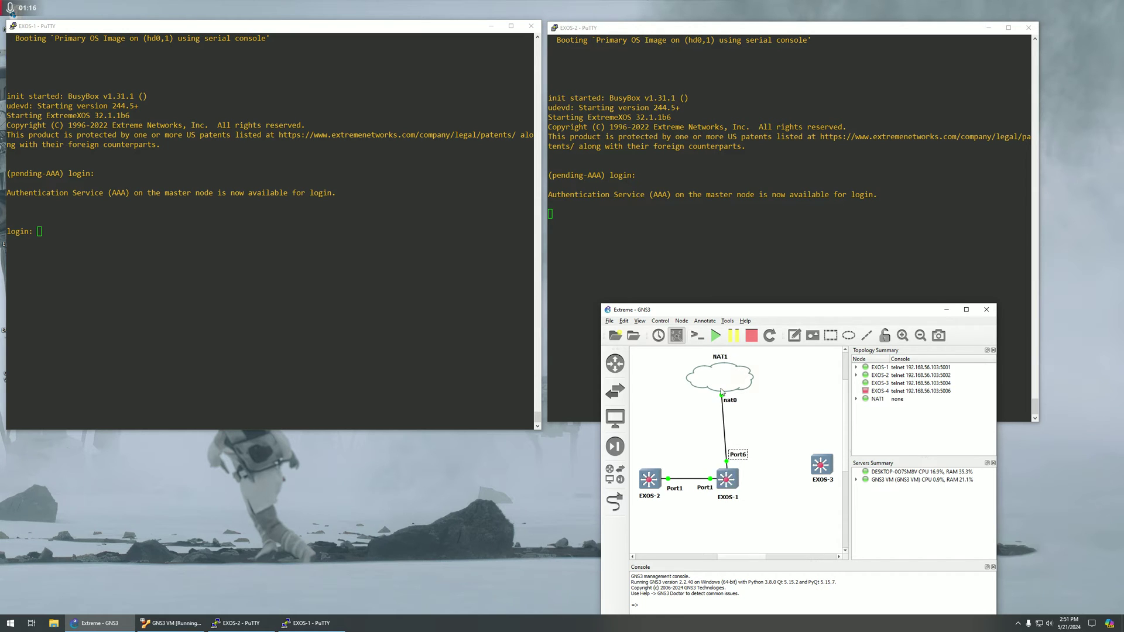
pyautogui.moveTo(728, 315); pyautogui.dragTo(845, 312)
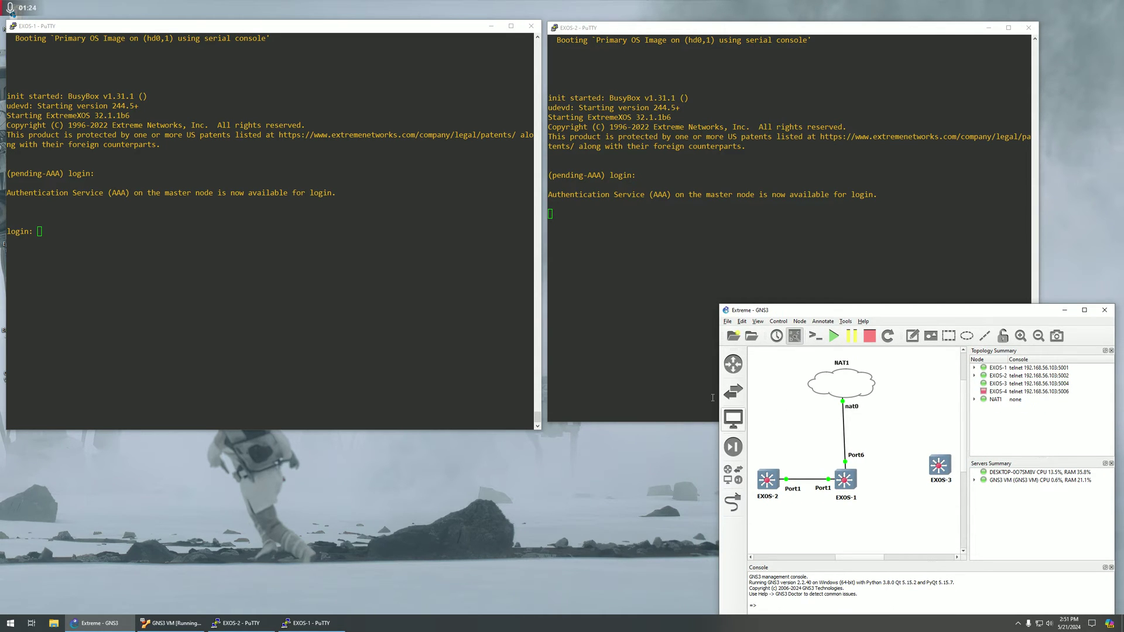
# Log in to the EXOS-2 console as admin.
pyautogui.click(607, 303)
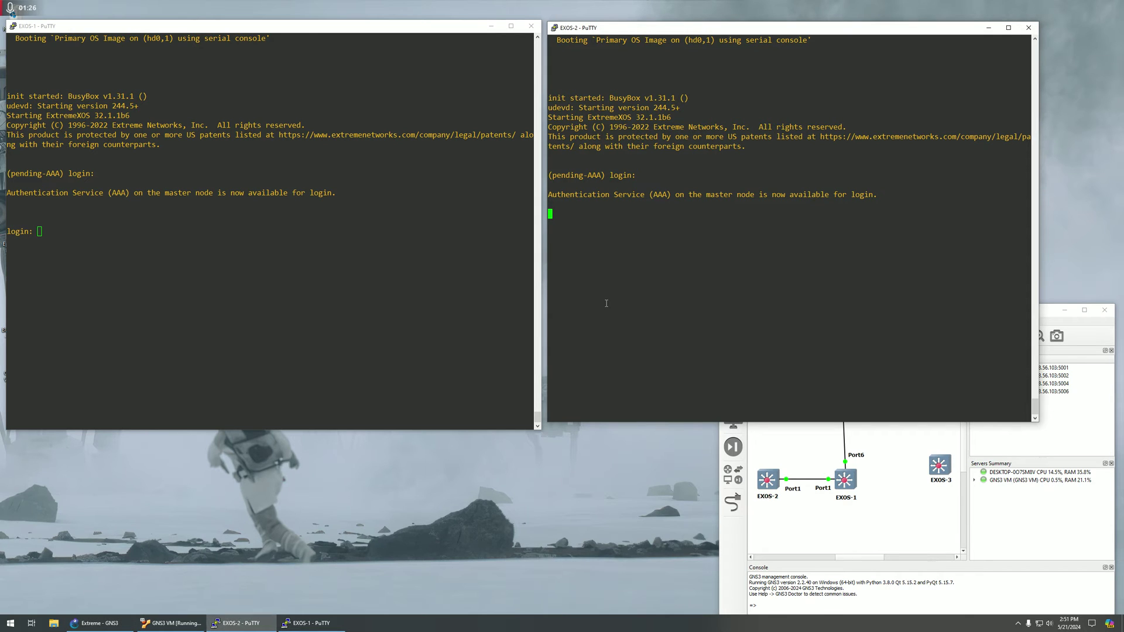
pyautogui.press('Return')
pyautogui.write('admin')
pyautogui.press('Return')
pyautogui.press('Return')
# Log in to EXOS-1 as admin with a blank password and quit the security setup.
pyautogui.click(396, 258)
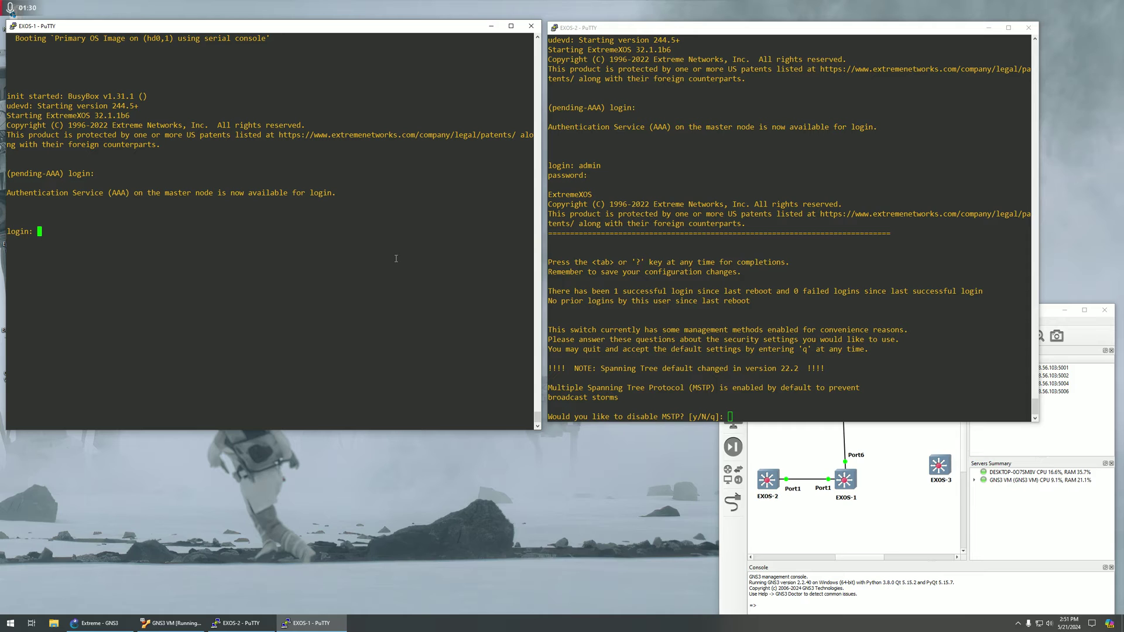
pyautogui.write('admin')
pyautogui.press('Return')
pyautogui.press('Return')
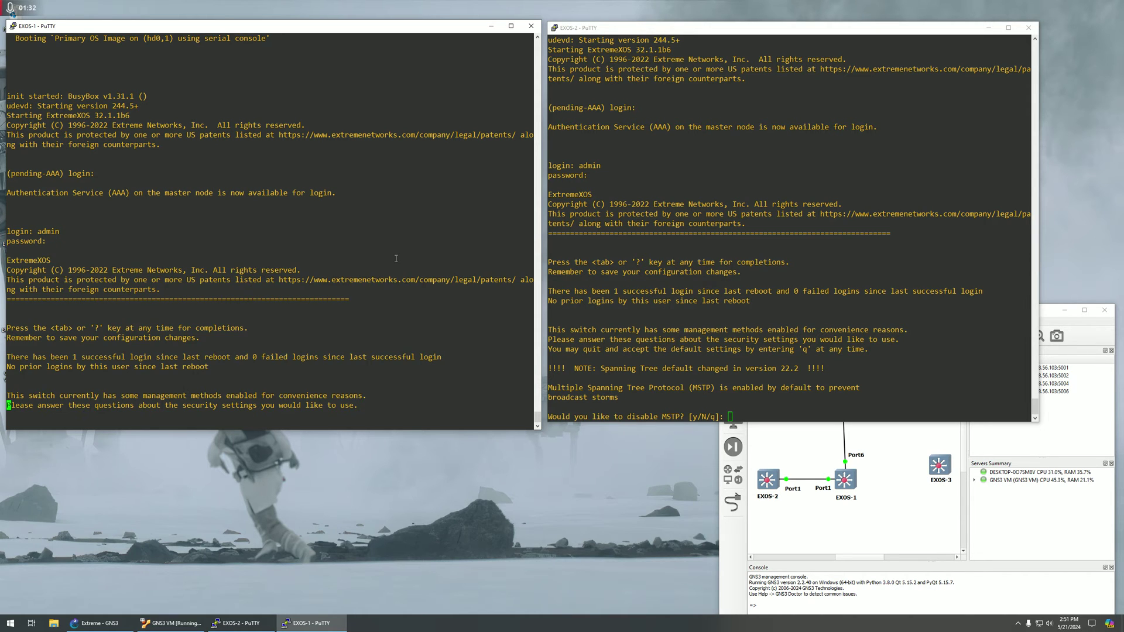
pyautogui.write('quit')
pyautogui.press('Return')
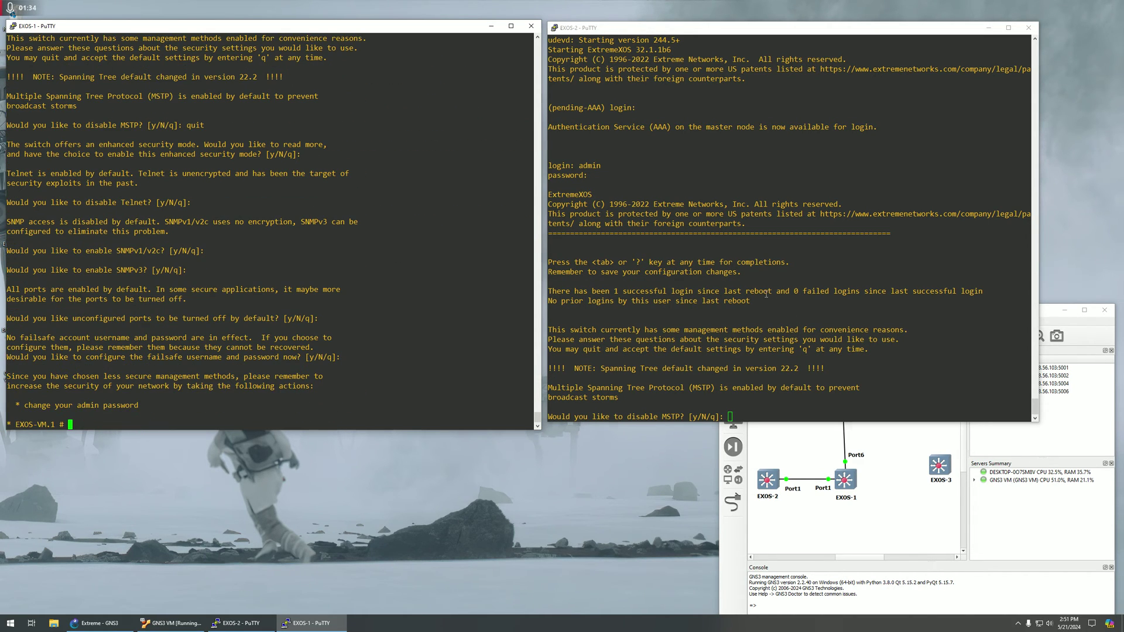
# Quit EXOS-2's initial security setup questions and enter show vlan.
pyautogui.click(766, 294)
pyautogui.write('quit')
pyautogui.press('Return')
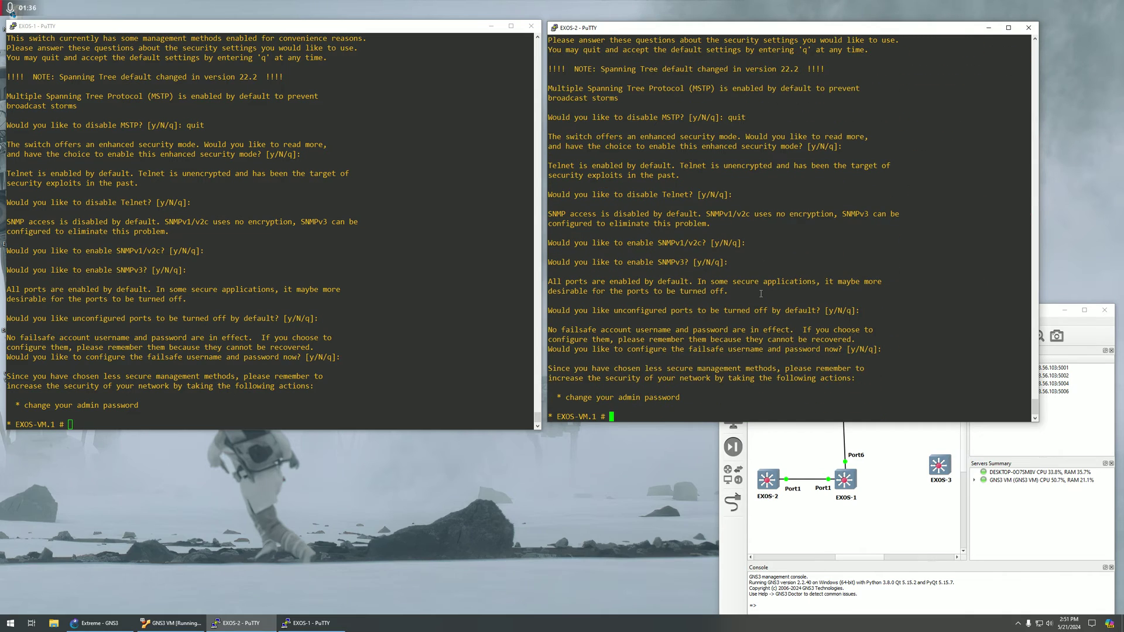
pyautogui.write('show vlan')
# List EXOS-2's VLANs and IP route table with show vlan and show iproute.
pyautogui.press('Return')
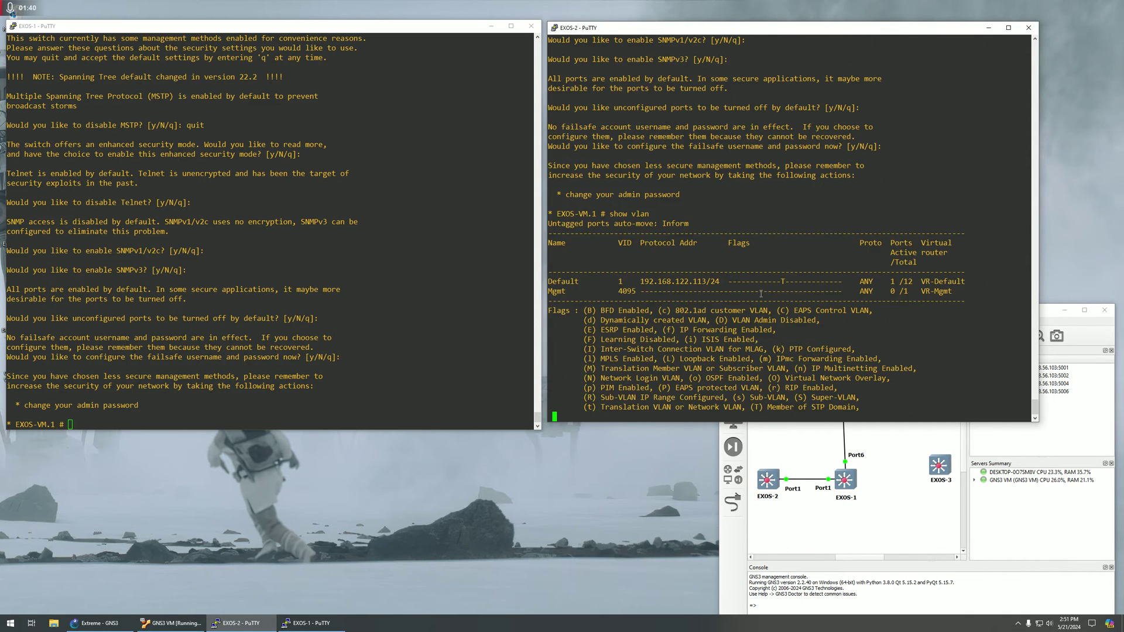
pyautogui.write('sh')
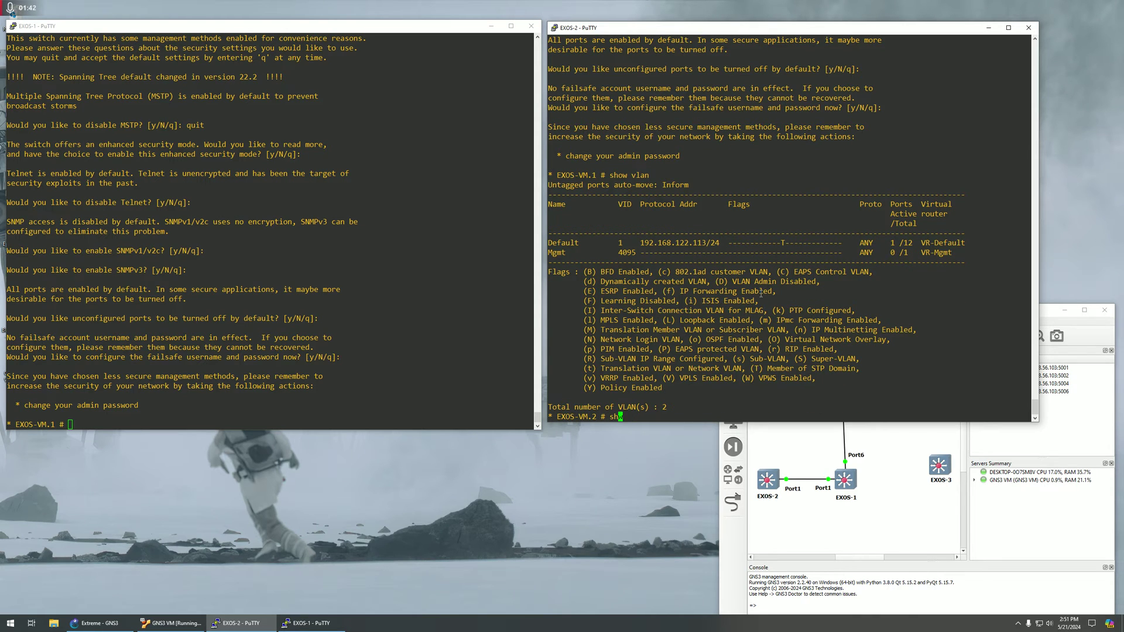
pyautogui.write('ow iproute')
pyautogui.press('Return')
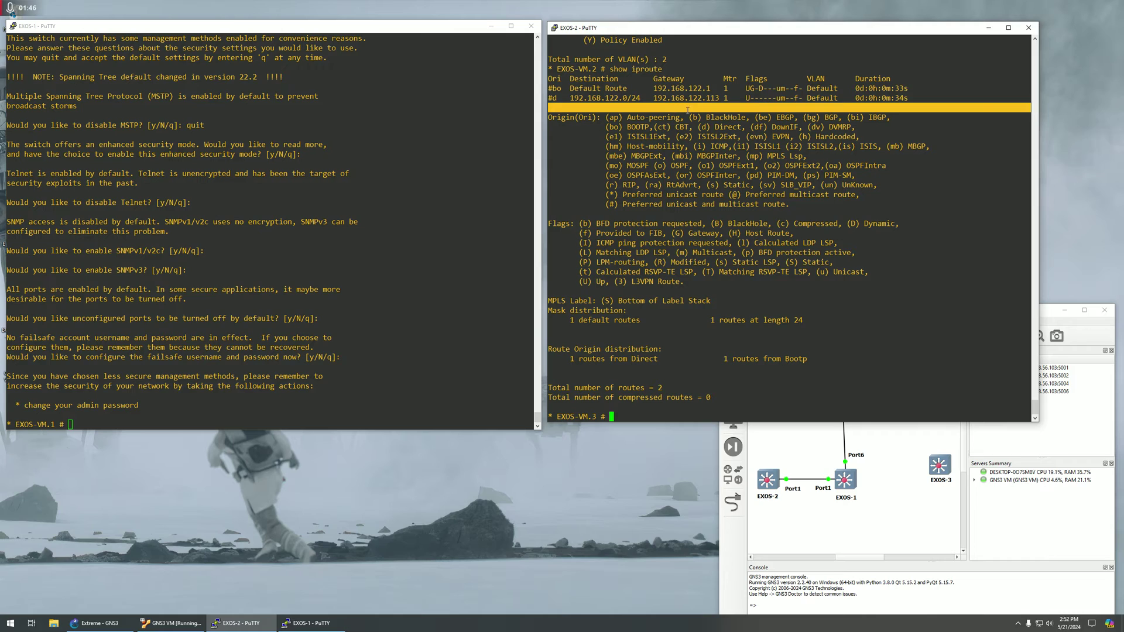
pyautogui.doubleClick(736, 185)
# Set EXOS-1's SNMP sysName to EXO-1.
pyautogui.click(420, 179)
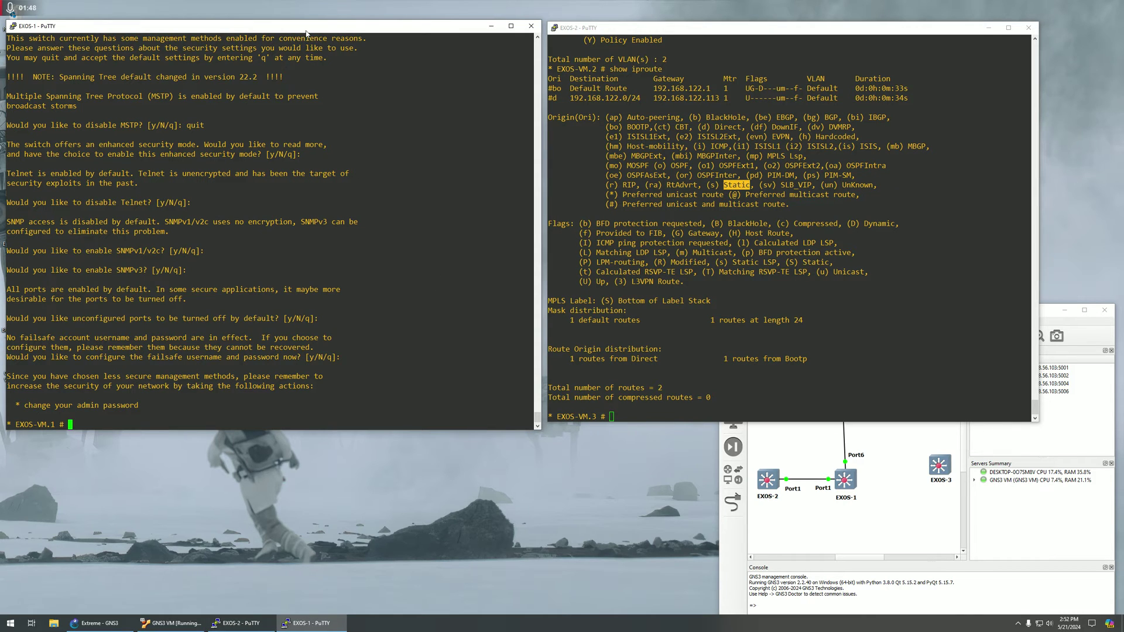
pyautogui.moveTo(614, 34); pyautogui.dragTo(610, 35)
pyautogui.click(268, 257)
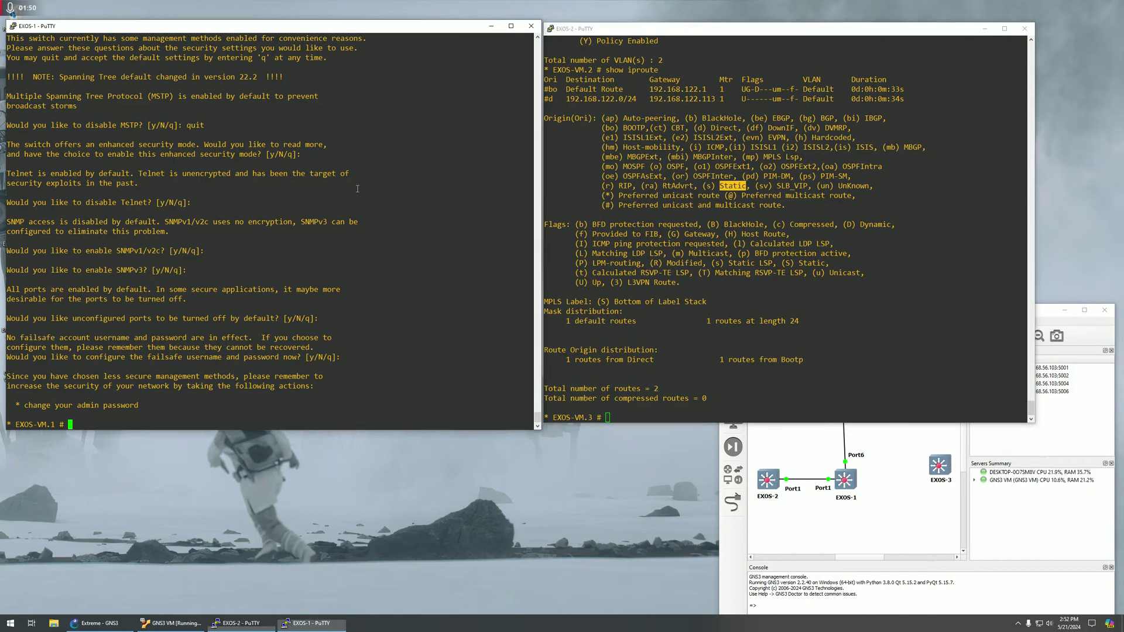
pyautogui.press('Return')
pyautogui.press('Return')
pyautogui.press('Return')
pyautogui.press('Return')
pyautogui.press('Return')
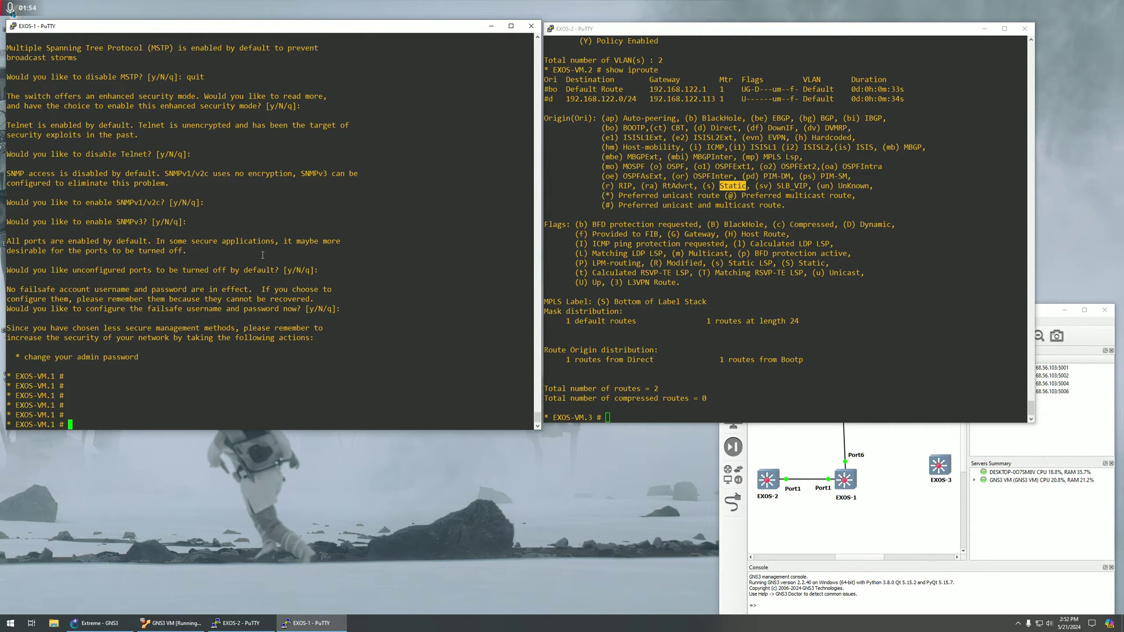
pyautogui.press('Return')
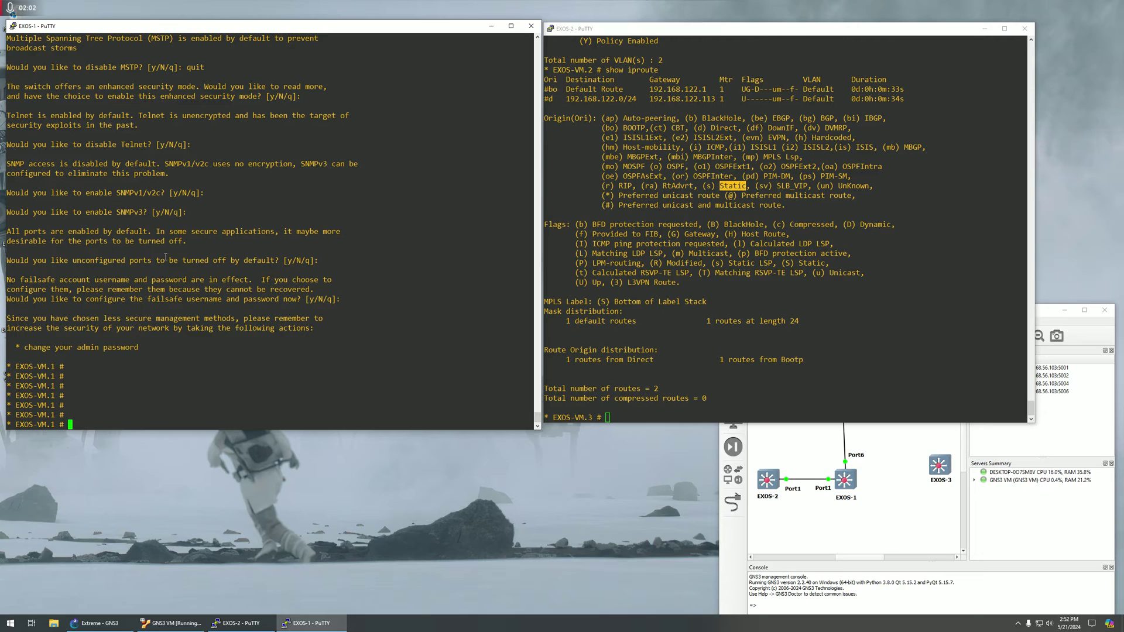
pyautogui.write('configure snmp sysName EXO-1')
pyautogui.press('Return')
# Set EXOS-2's SNMP sysName to EXO-2.
pyautogui.click(677, 321)
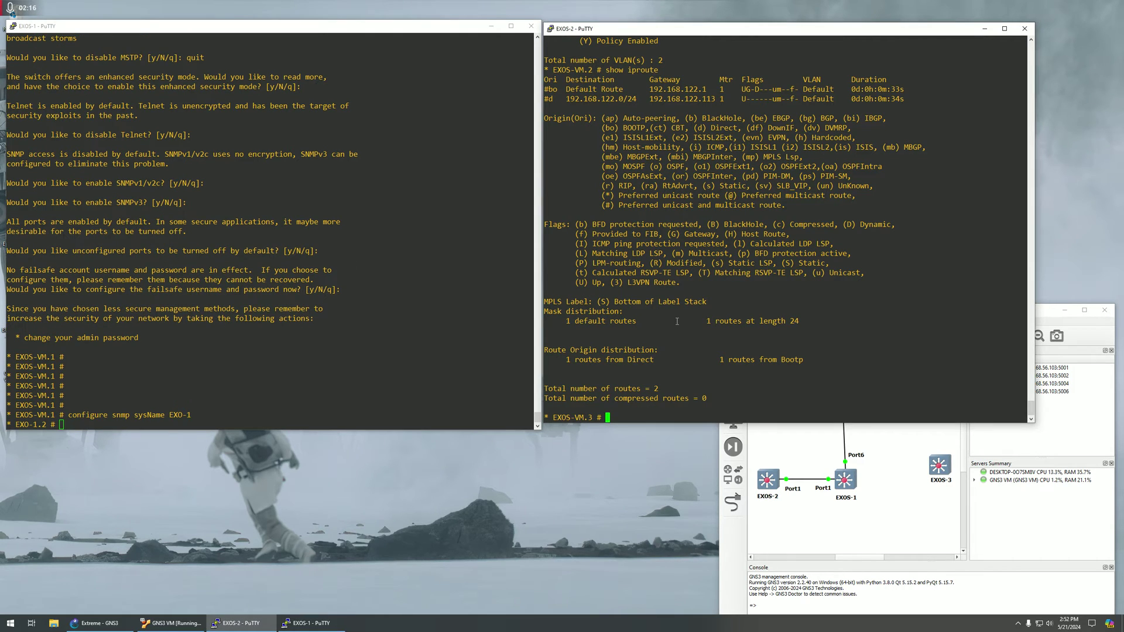
pyautogui.write('configure snmp sysName EXO-2')
pyautogui.press('Return')
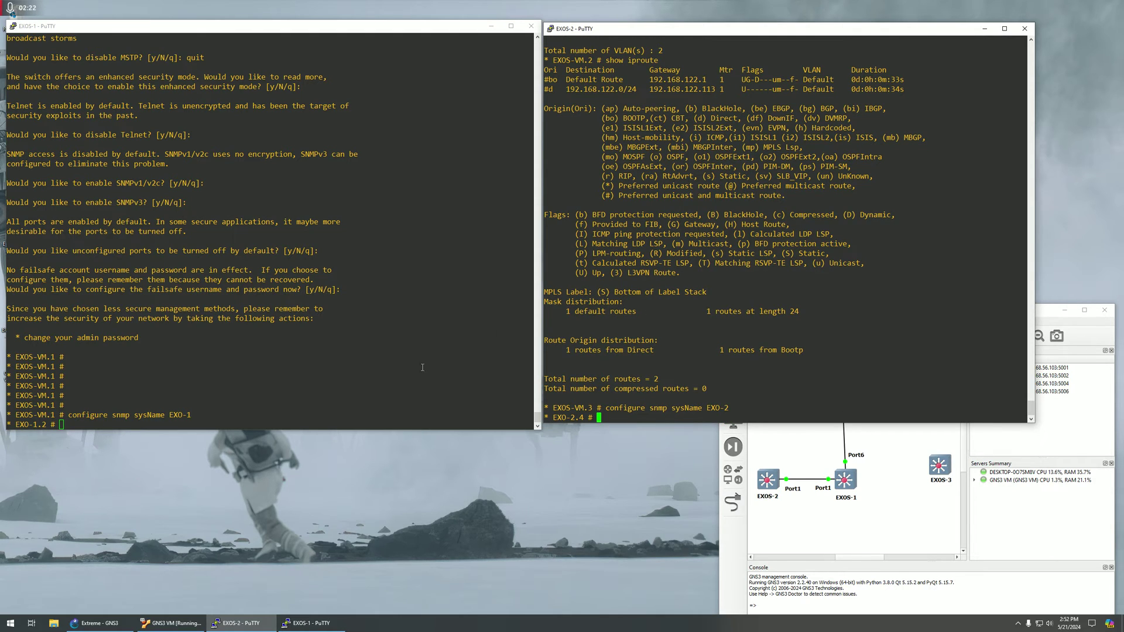
# Create VLAN 100 on EXO-1 and add port 1 to it as tagged.
pyautogui.click(232, 326)
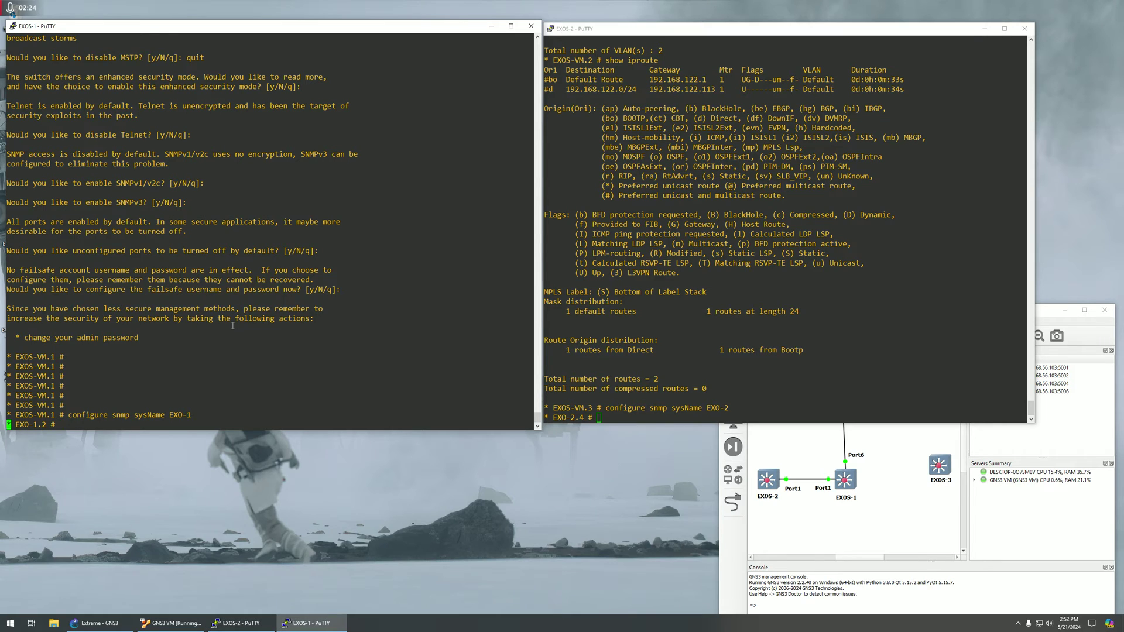
pyautogui.press('Return')
pyautogui.press('Return')
pyautogui.press('Return')
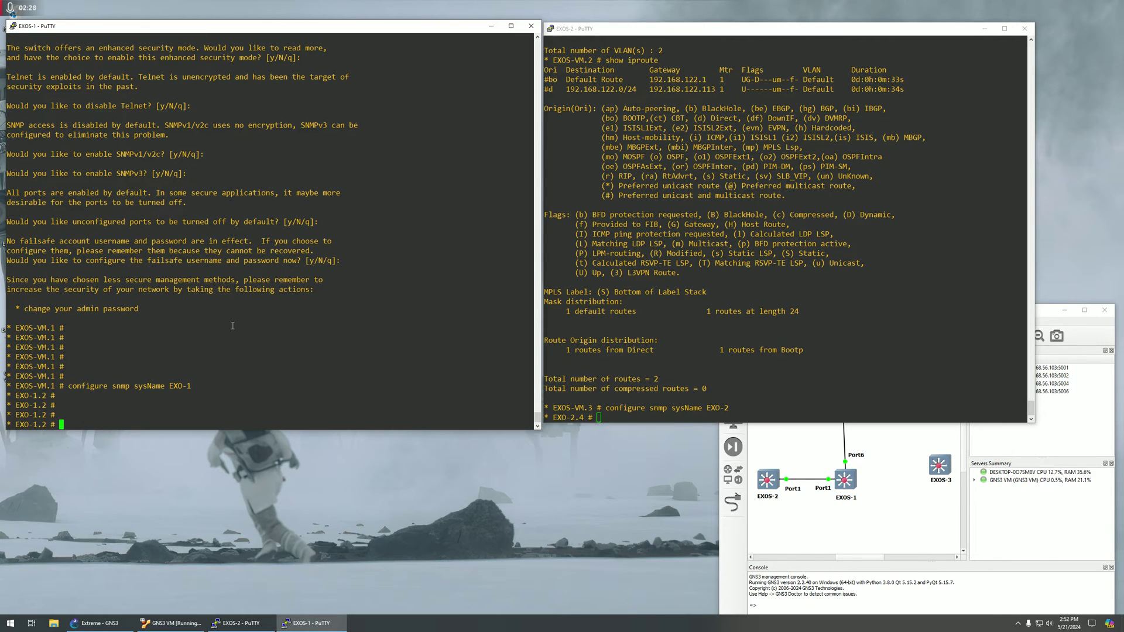
pyautogui.write('create vlan 100')
pyautogui.press('Return')
pyautogui.write('conf')
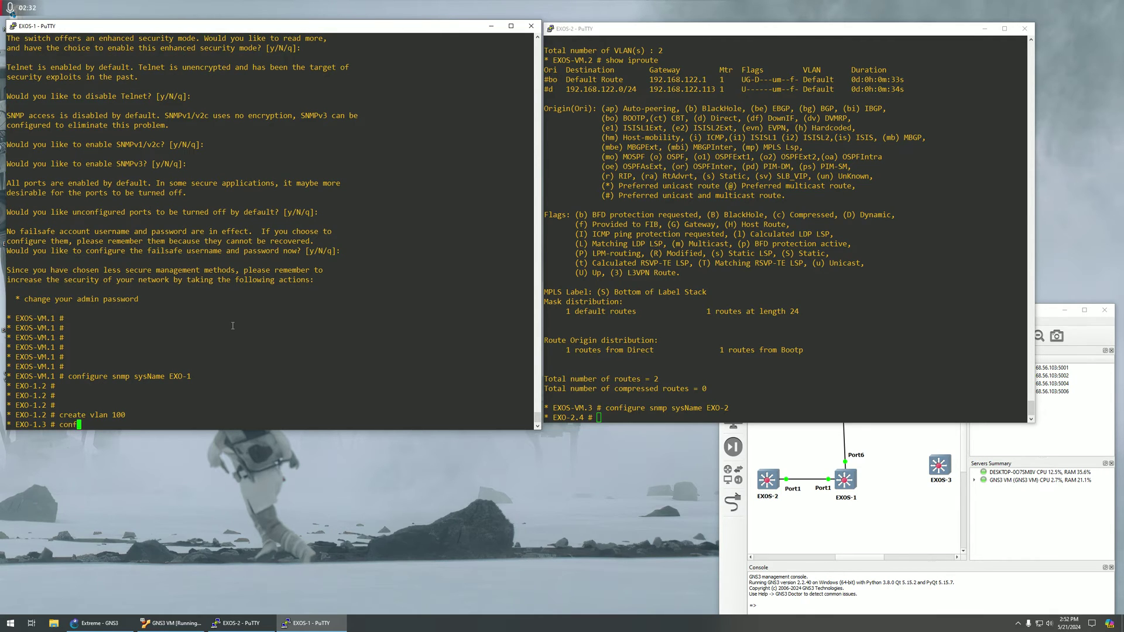
pyautogui.write('igure vlan 100 add ports 1 tg')
pyautogui.press('Tab')
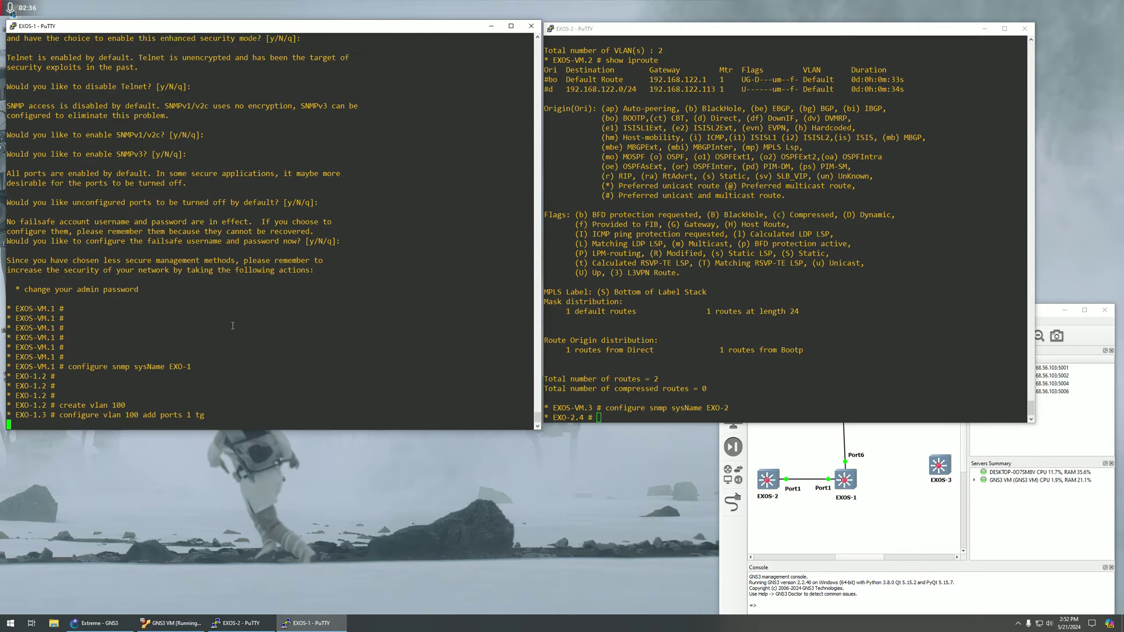
pyautogui.write('an 100 add ports 1 ta')
pyautogui.press('Tab')
pyautogui.press('Return')
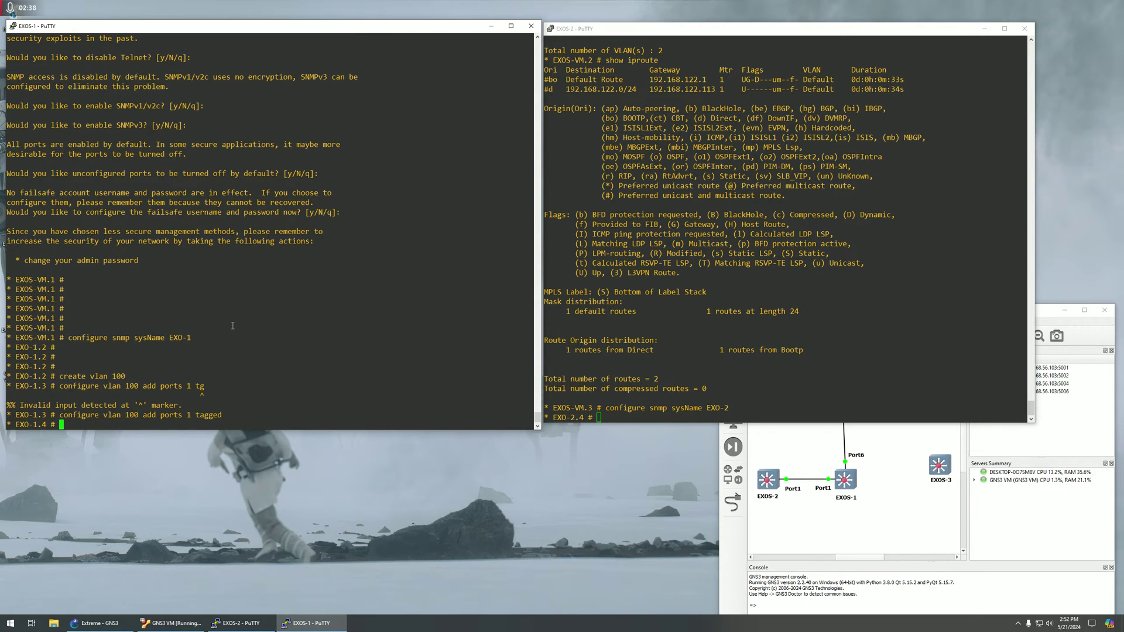
# Assign 10.10.10.1/30 to EXO-1's VLAN 100 and enable IP forwarding on it.
pyautogui.write('configure vlan 100 iad')
pyautogui.press('Tab')
pyautogui.press('BackSpace')
pyautogui.press('BackSpace')
pyautogui.press('BackSpace')
pyautogui.press('BackSpace')
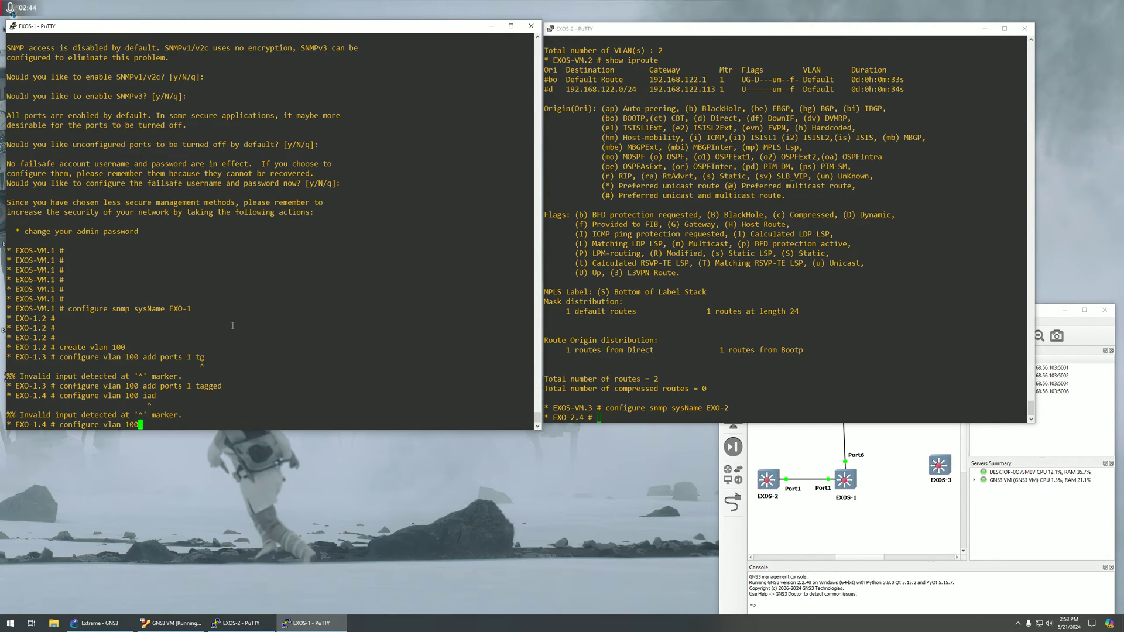
pyautogui.write('ipaddress 10.10.10.1/30')
pyautogui.press('Return')
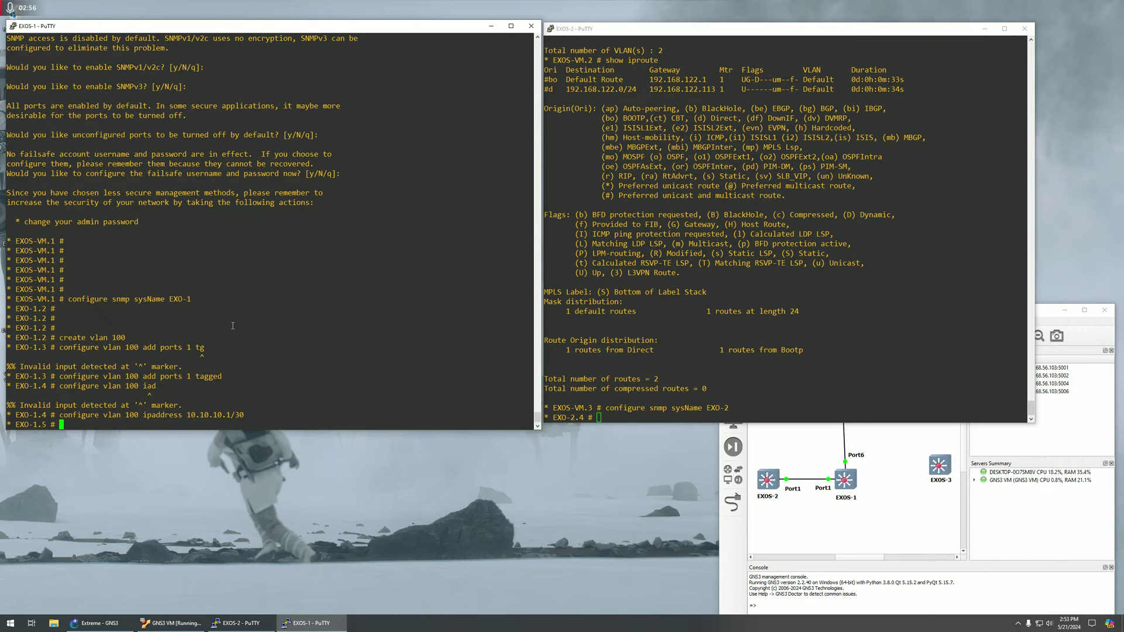
pyautogui.write('enable ipforwarding vlan 100')
pyautogui.press('Return')
pyautogui.click(667, 345)
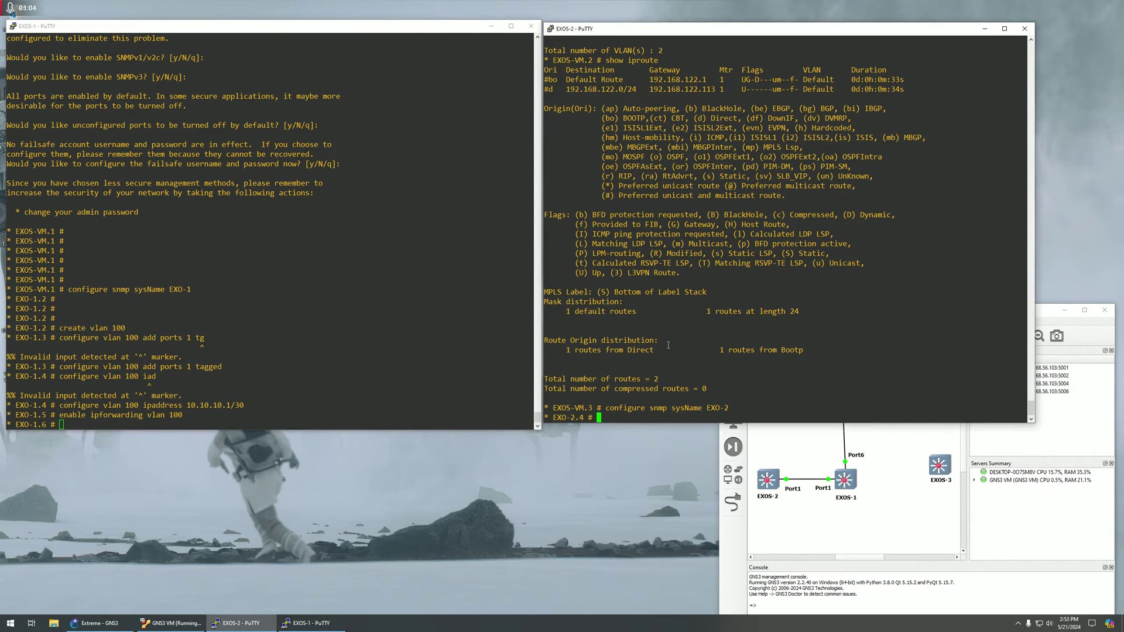
# Attempt port 1 tagged and 10.10.10.2/30 on EXO-2's VLAN 100 before the VLAN exists.
pyautogui.write('configure vlan 100')
pyautogui.press('Return')
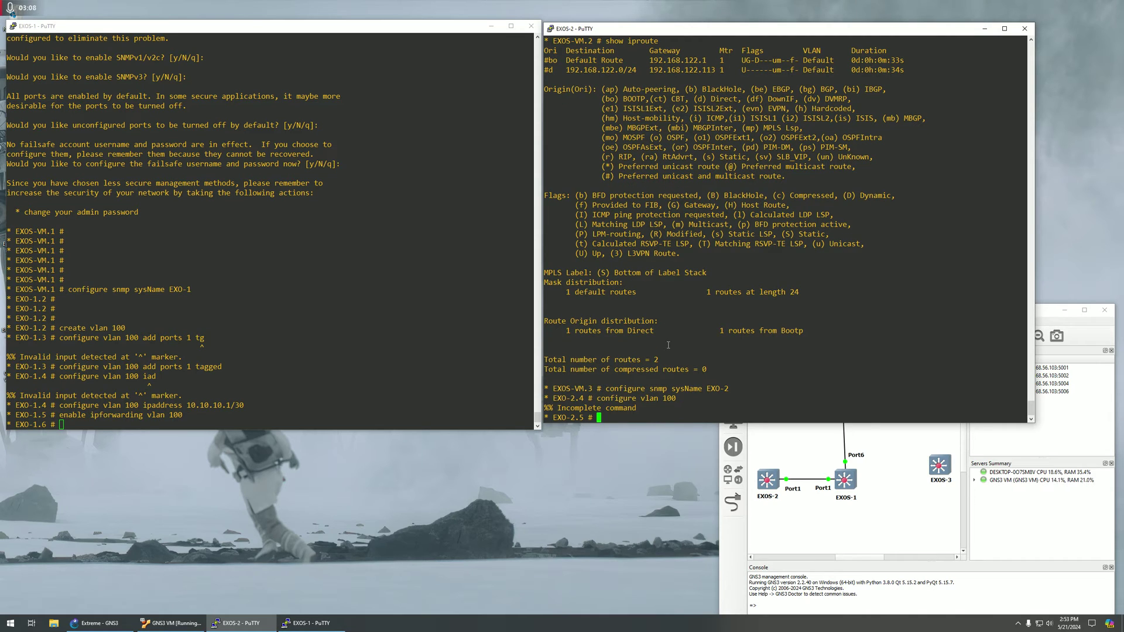
pyautogui.write('configure vlan 100 add ports 1 tagged')
pyautogui.press('Return')
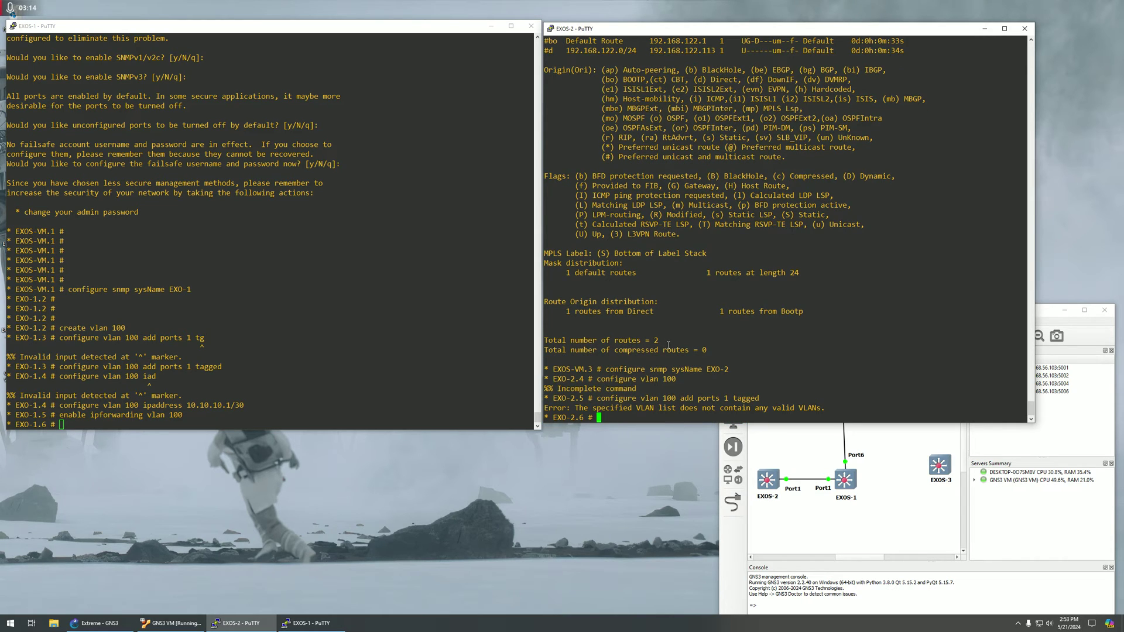
pyautogui.write('configure vlan 100 ipaddress 10.10.10.2/')
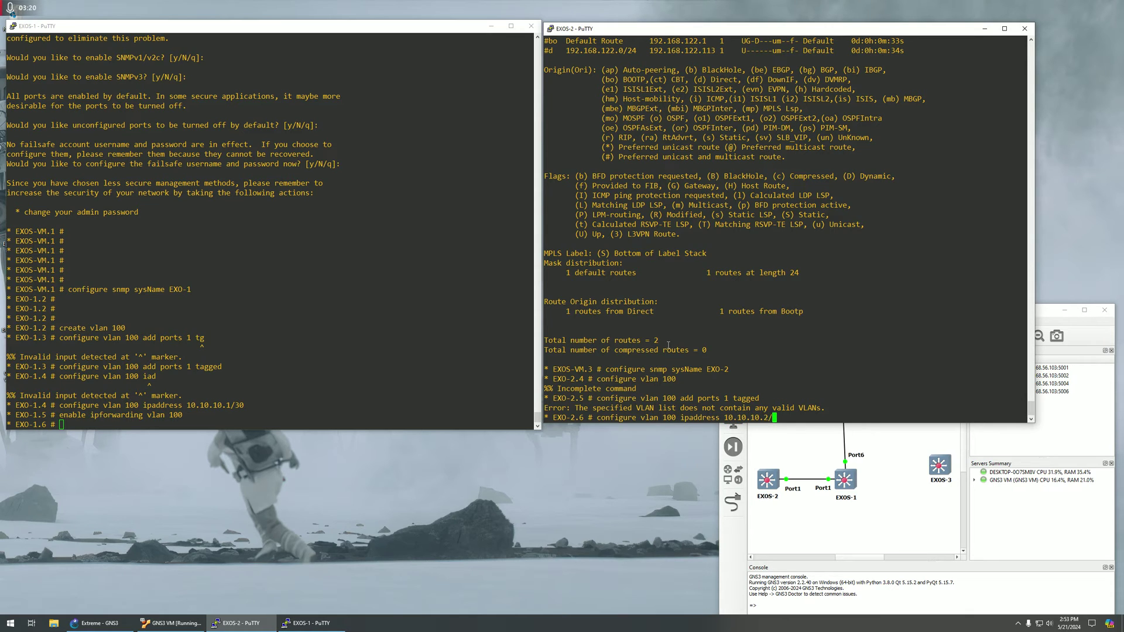
pyautogui.write('30')
pyautogui.press('Return')
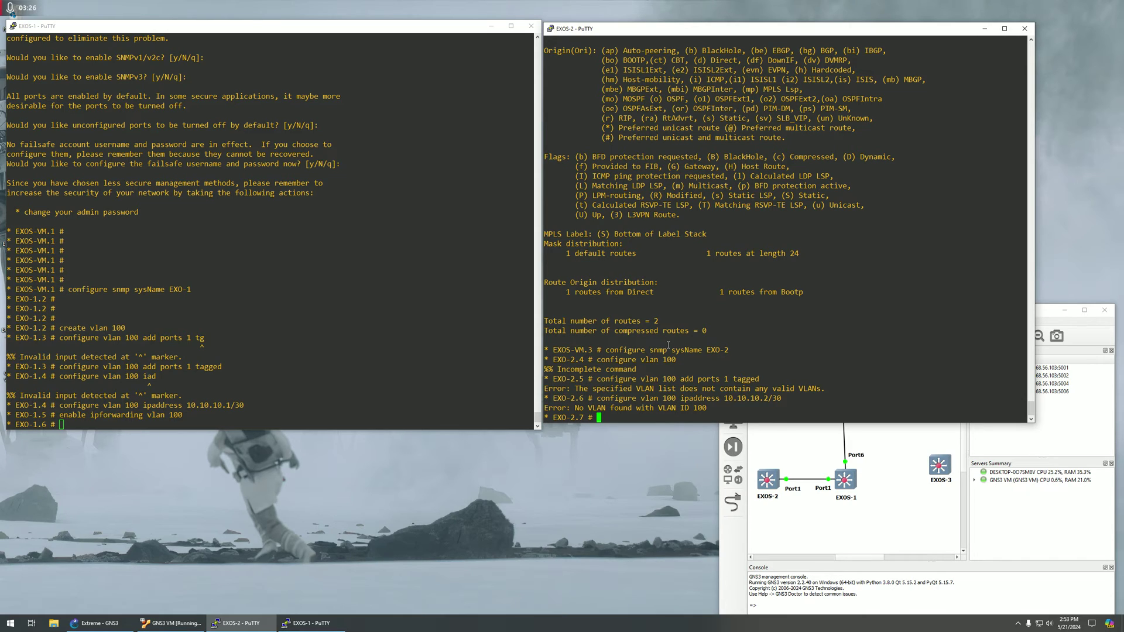
# Create VLAN 100 on EXO-2 and add port 1 as tagged.
pyautogui.write('configure vlan')
pyautogui.press('BackSpace')
pyautogui.press('BackSpace')
pyautogui.press('BackSpace')
pyautogui.press('BackSpace')
pyautogui.press('BackSpace')
pyautogui.press('BackSpace')
pyautogui.press('BackSpace')
pyautogui.press('BackSpace')
pyautogui.press('BackSpace')
pyautogui.press('BackSpace')
pyautogui.press('BackSpace')
pyautogui.press('BackSpace')
pyautogui.press('BackSpace')
pyautogui.press('BackSpace')
pyautogui.write('create vlan 100')
pyautogui.press('Return')
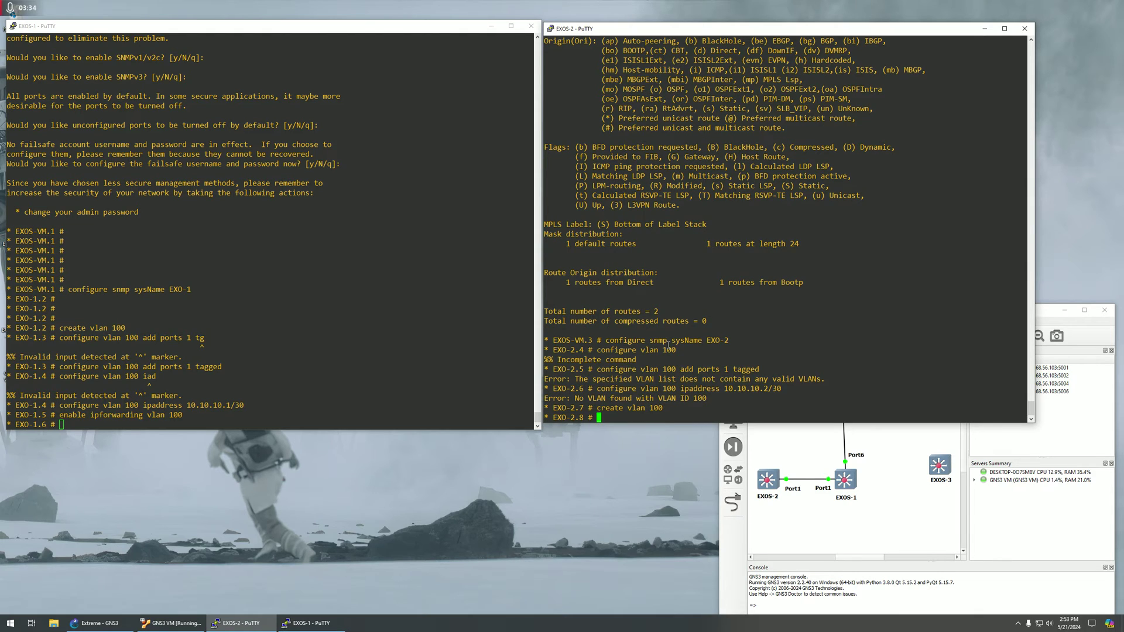
pyautogui.write('configure vlan 100 add ports 1 a')
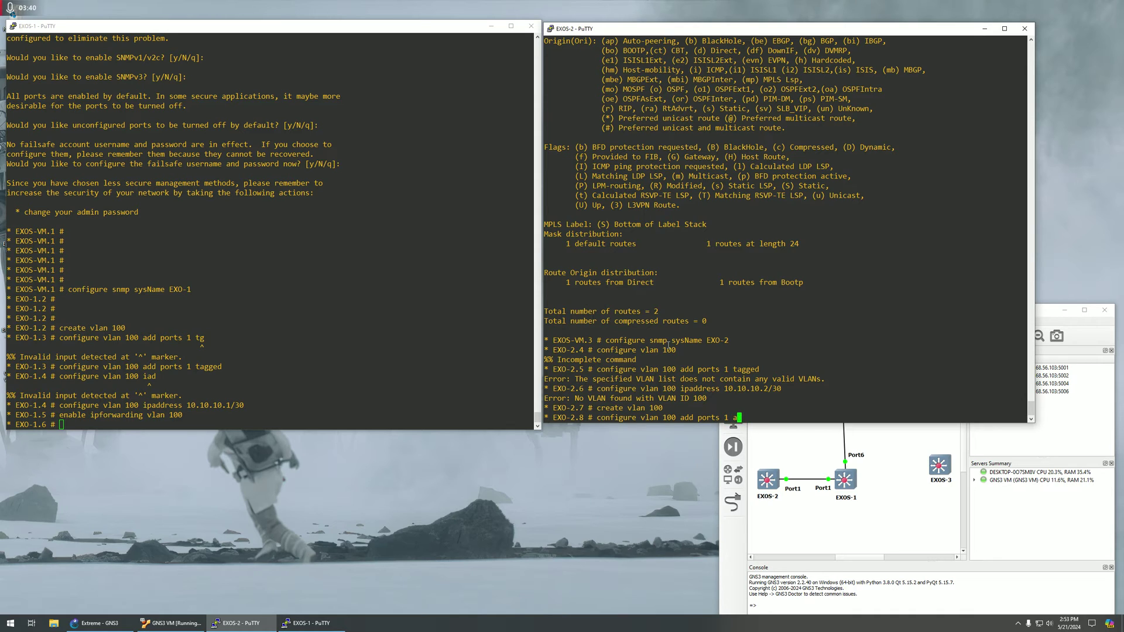
pyautogui.press('BackSpace')
pyautogui.write('tagged')
pyautogui.press('Return')
# Assign 10.10.10.2/30 to VLAN 100 on EXO-2 and enable IP forwarding on it.
pyautogui.write('configure vla')
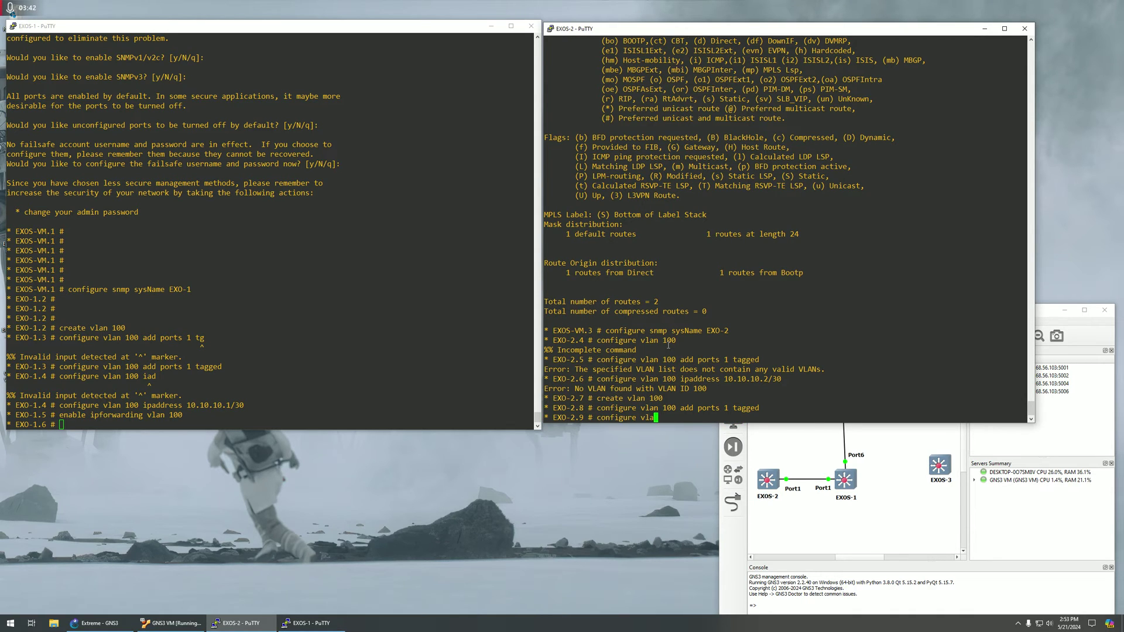
pyautogui.write('n 100 add')
pyautogui.press('BackSpace')
pyautogui.press('BackSpace')
pyautogui.write('ipaddress 10.10.10.2/30')
pyautogui.press('Return')
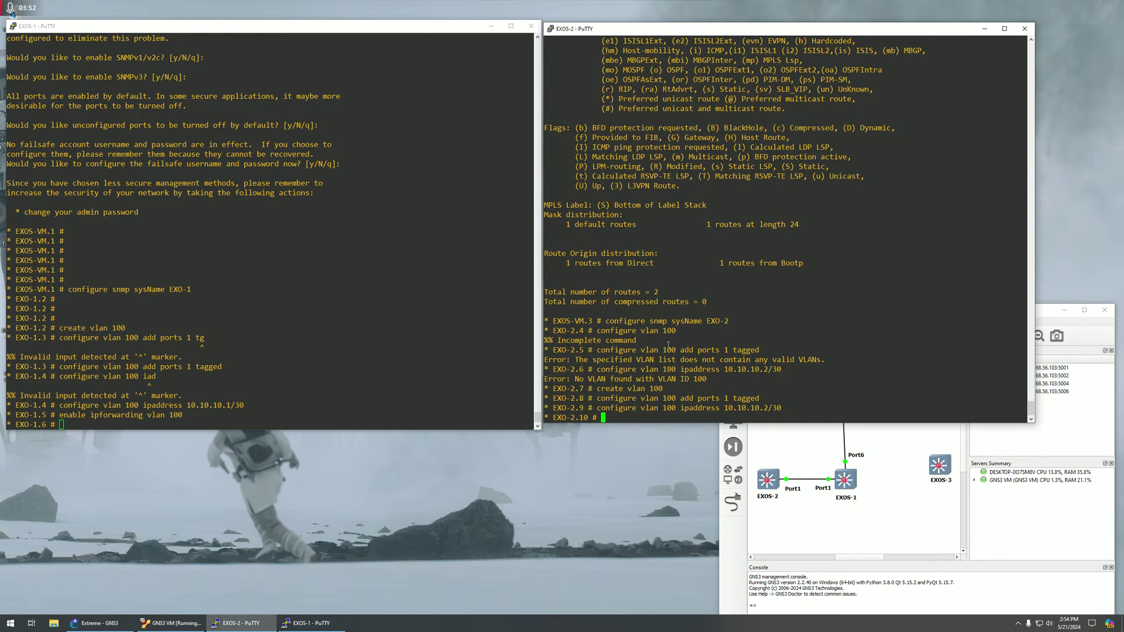
pyautogui.write('enable ipforwarding vlan 100')
pyautogui.press('Return')
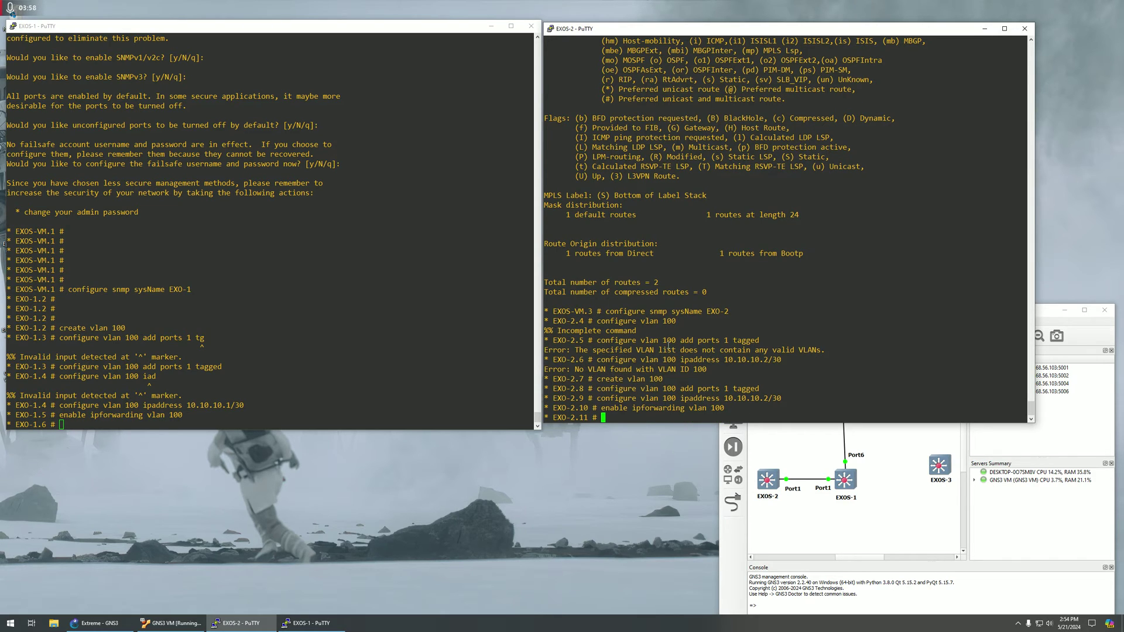
pyautogui.write('ping 10.10.10.1')
# Ping 10.10.10.1 from EXO-2 with 0% loss, then begin EXO-1's BGP AS-number command.
pyautogui.press('Return')
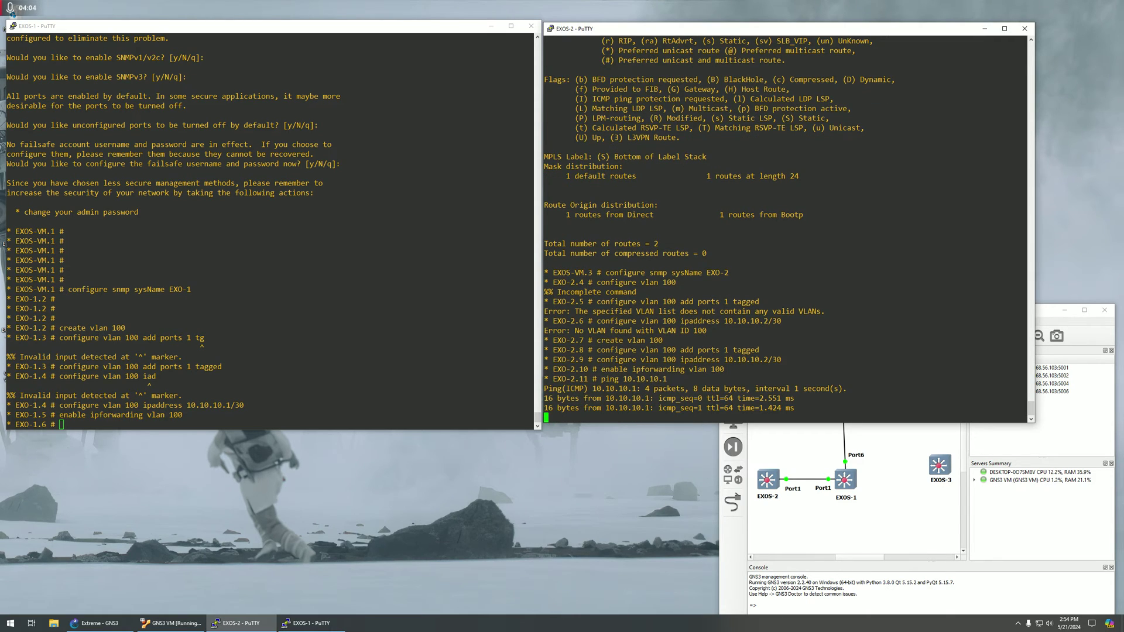
pyautogui.click(172, 219)
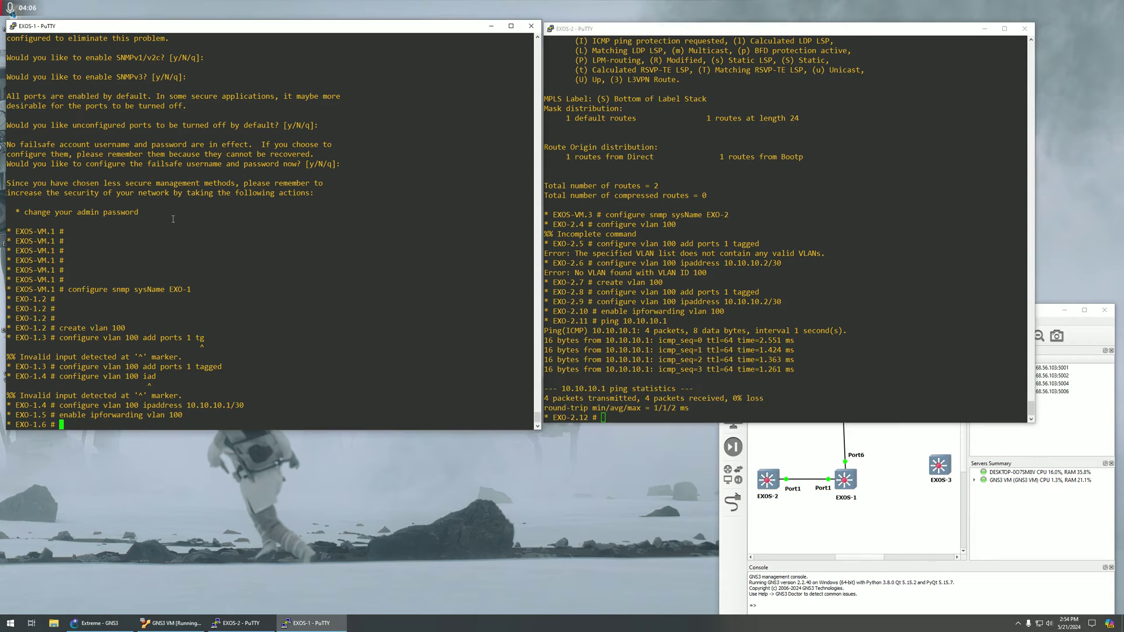
pyautogui.press('Return')
pyautogui.press('Return')
pyautogui.press('Return')
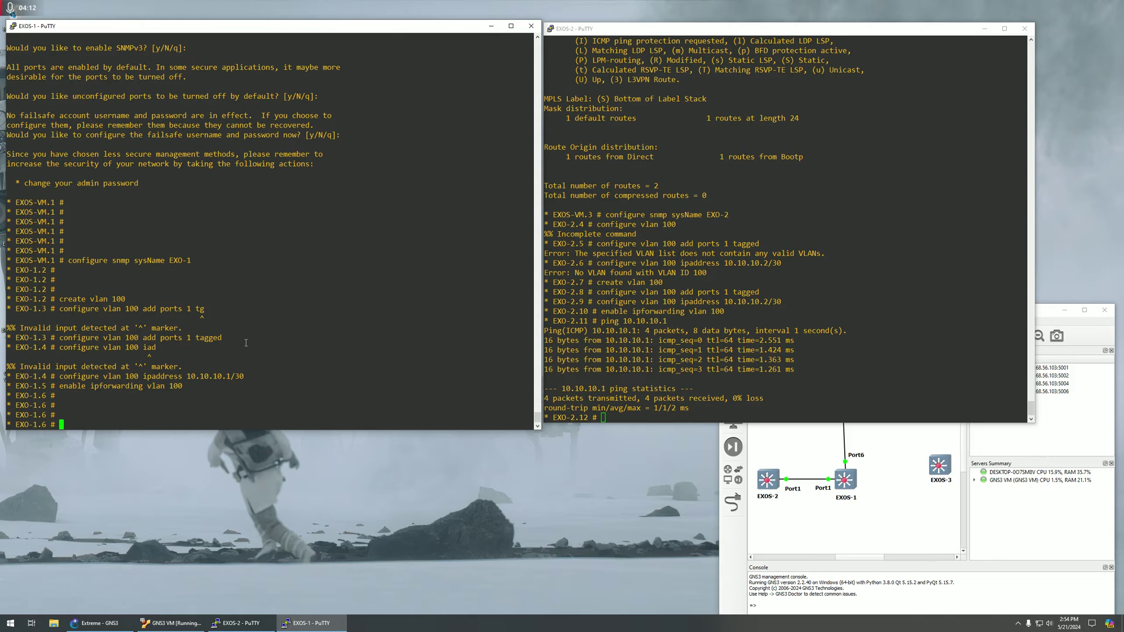
pyautogui.write('configure ')
pyautogui.write('bgp AS-')
pyautogui.write('nam')
# Set EXO-1's BGP AS number to 100.
pyautogui.press('Tab')
pyautogui.press('BackSpace')
pyautogui.press('BackSpace')
pyautogui.press('BackSpace')
pyautogui.write('number ')
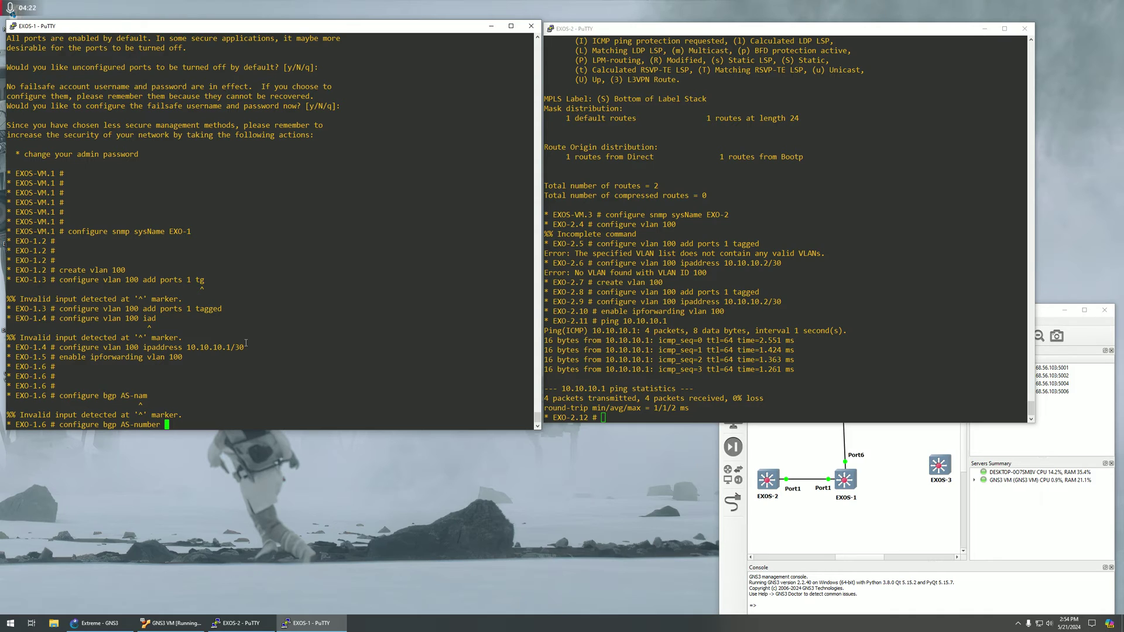
pyautogui.write('100')
pyautogui.moveTo(159, 425); pyautogui.dragTo(194, 425)
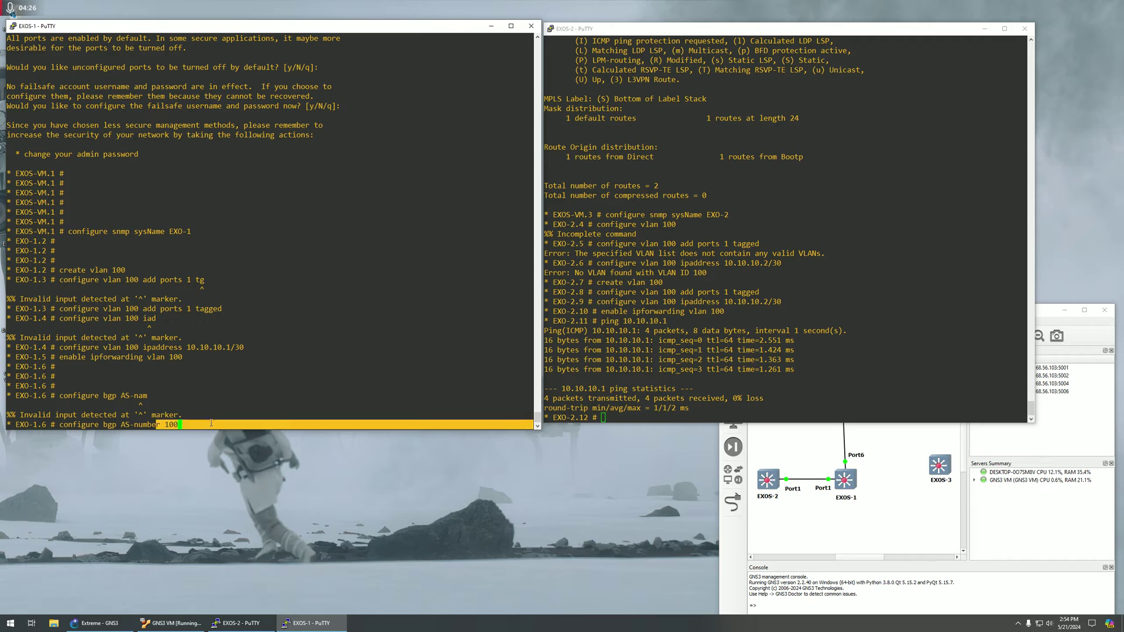
pyautogui.click(170, 425)
pyautogui.moveTo(122, 426); pyautogui.dragTo(351, 426)
pyautogui.tripleClick(176, 426)
pyautogui.click(196, 408)
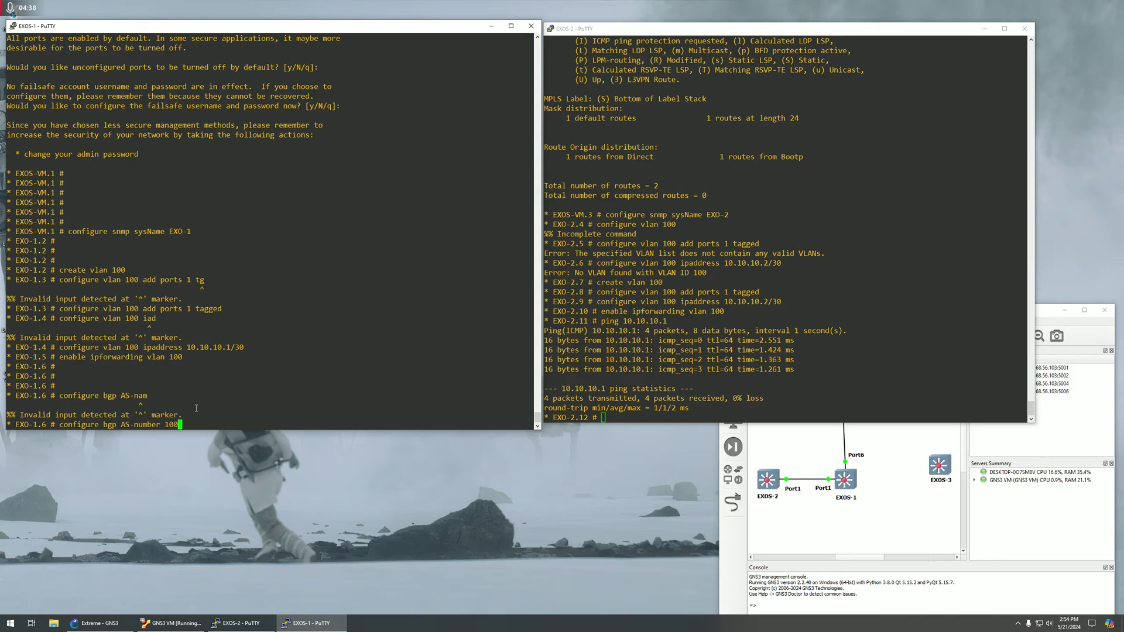
pyautogui.press('Return')
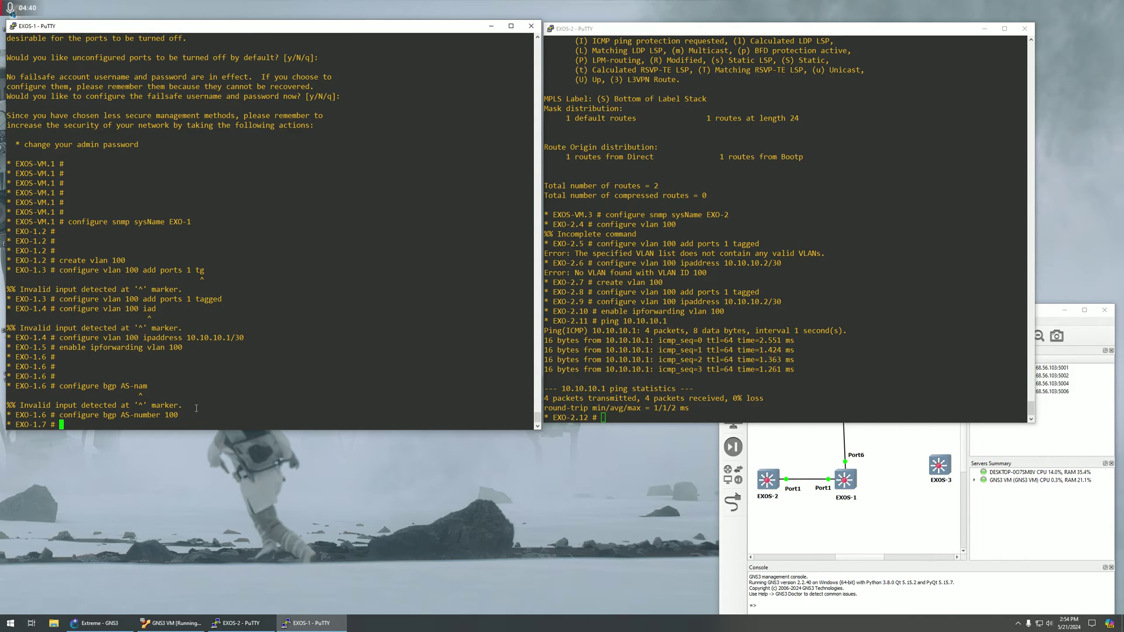
# Enter the BGP router ID 1.1.1.1 command on EXO-1.
pyautogui.write('configure bgp routerid 1.1.1.1')
pyautogui.moveTo(162, 425); pyautogui.dragTo(189, 423)
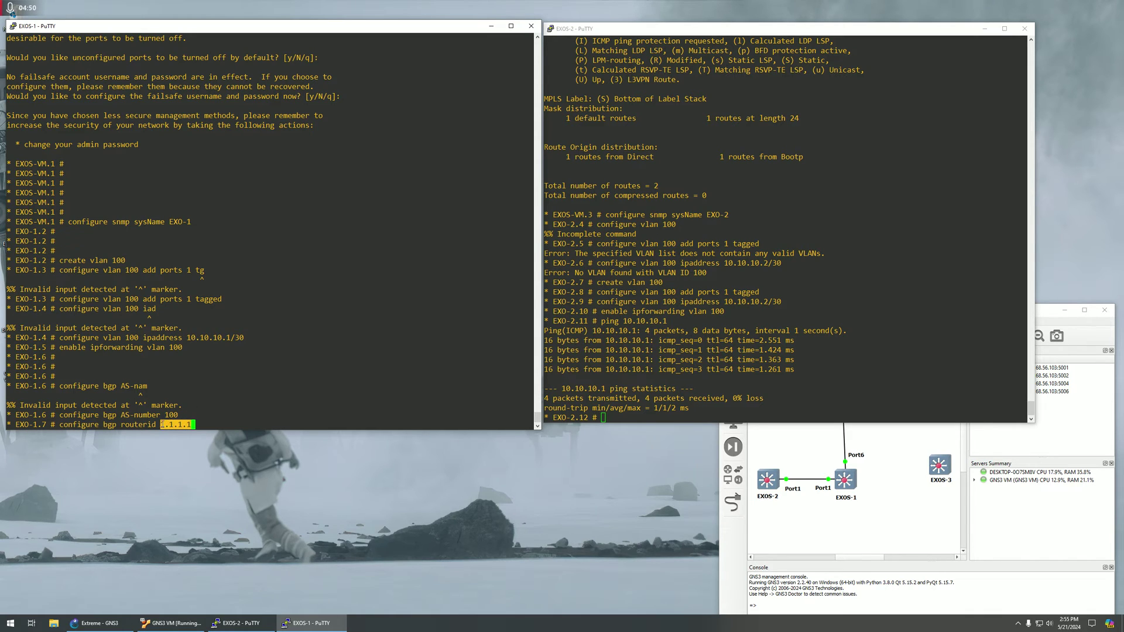
pyautogui.click(162, 424)
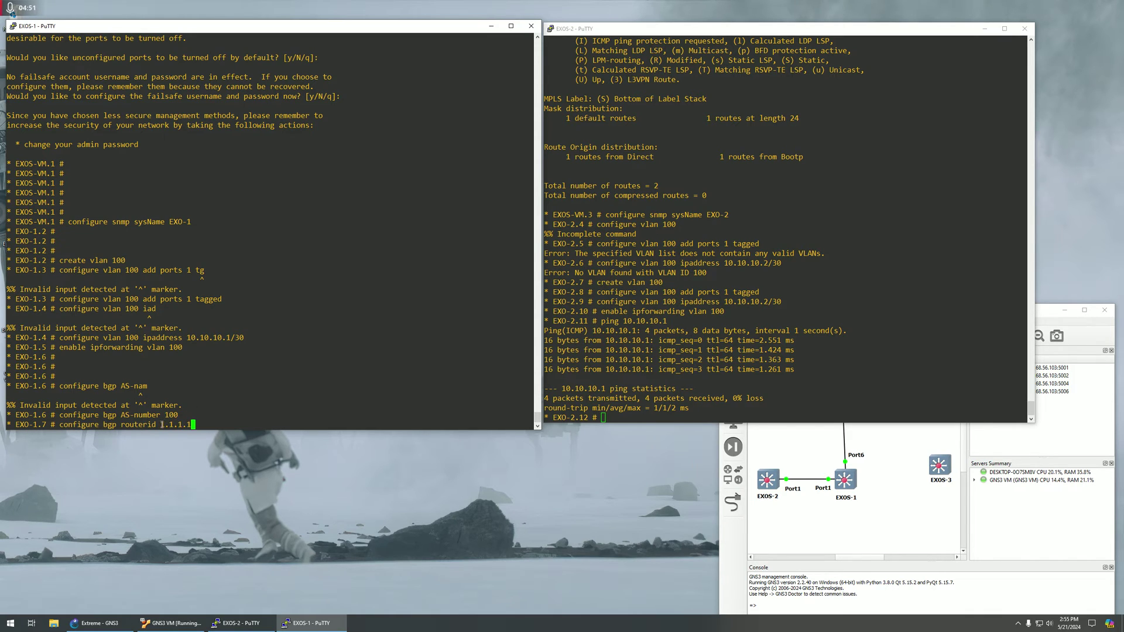
pyautogui.moveTo(162, 424); pyautogui.dragTo(202, 424)
pyautogui.click(178, 425)
pyautogui.click(182, 421)
# Apply router ID 1.1.1.1 and set BGP maximum-paths to 8 on EXO-1.
pyautogui.press('Return')
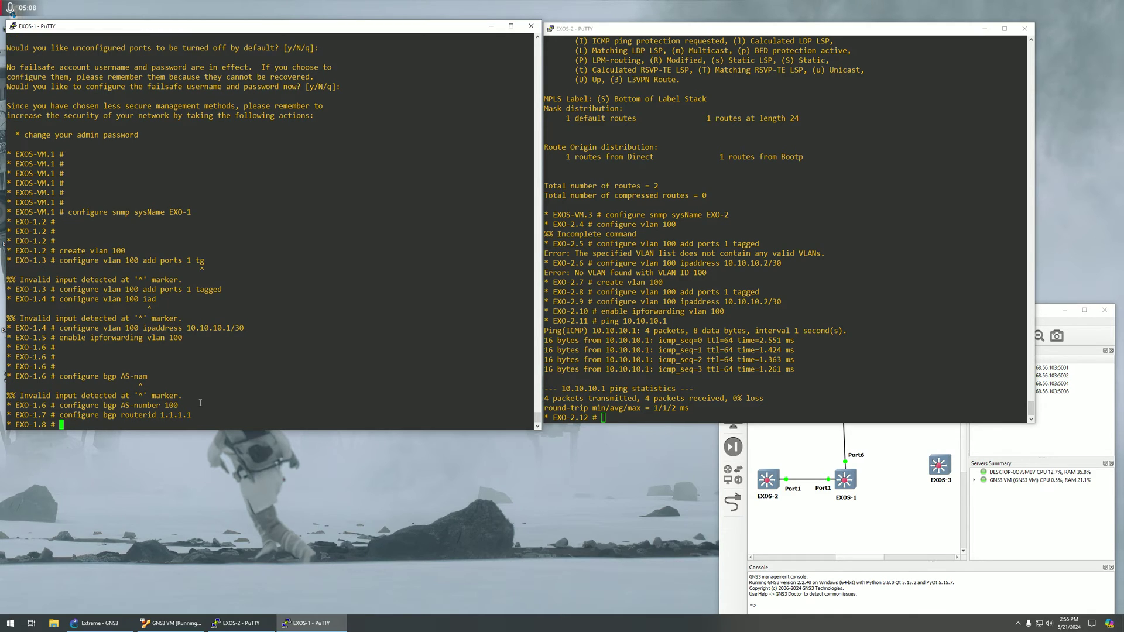
pyautogui.write('configure bgp ma')
pyautogui.press('Tab')
pyautogui.write('p')
pyautogui.press('Tab')
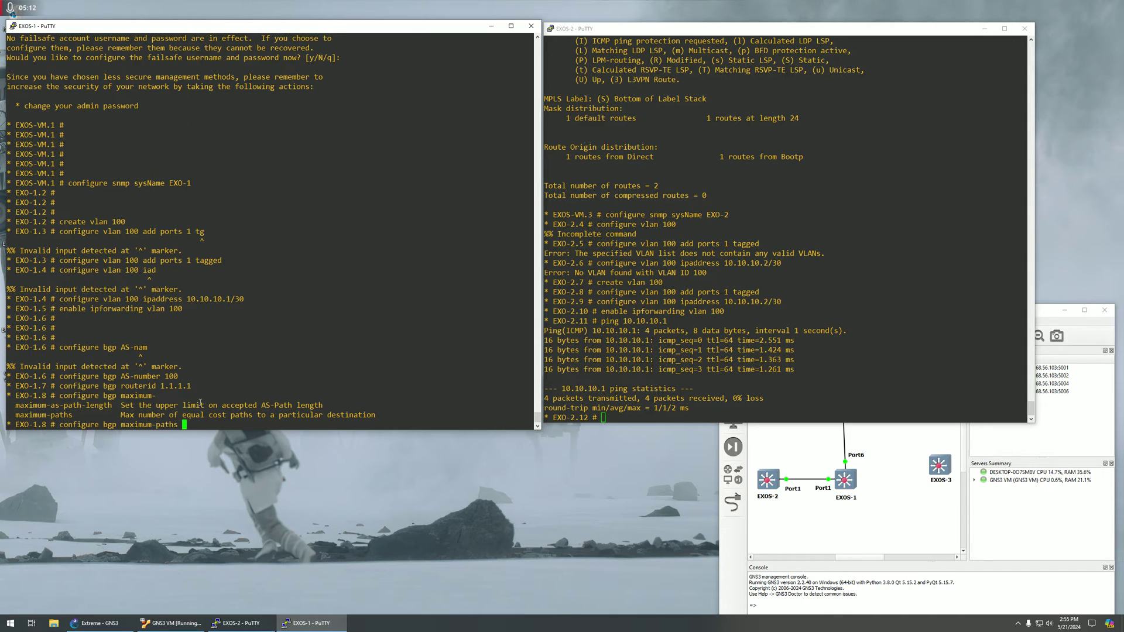
pyautogui.write('8')
pyautogui.press('Return')
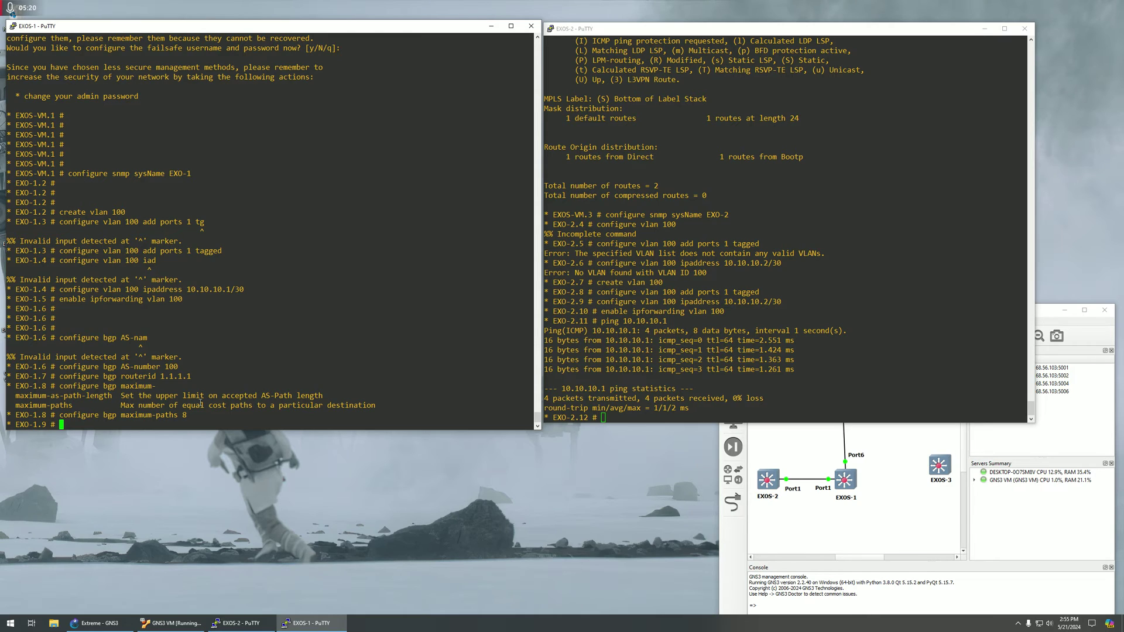
# Create BGP neighbor 10.10.10.2 with remote AS number 200.
pyautogui.write('create bgp neighbor 10.10.10.2 re')
pyautogui.press('Tab')
pyautogui.write('AS-num')
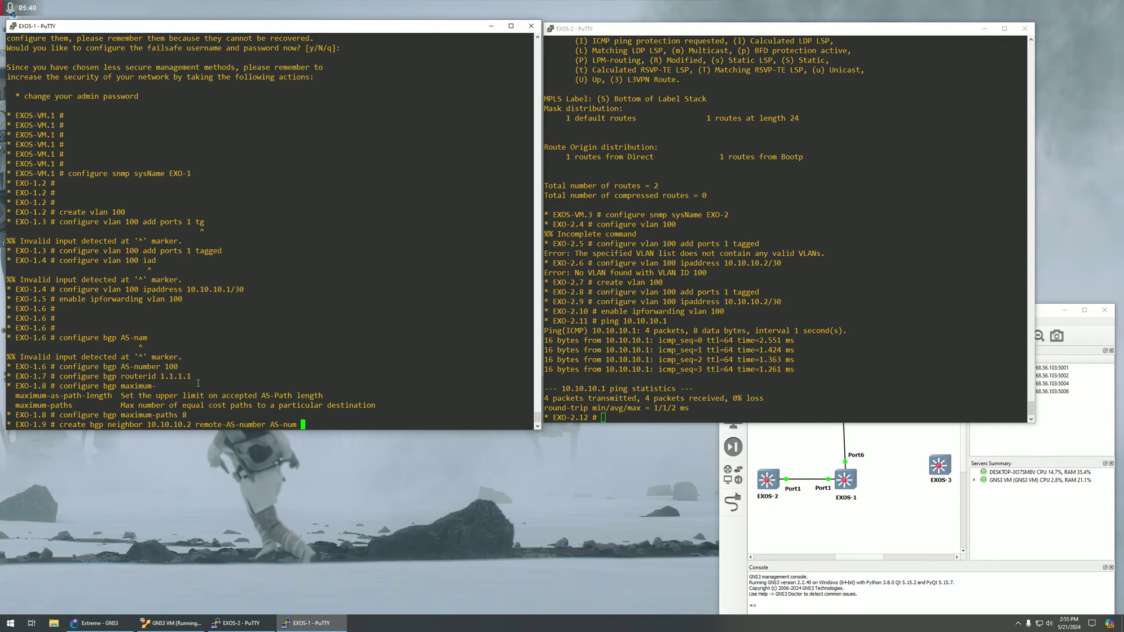
pyautogui.press('BackSpace')
pyautogui.press('BackSpace')
pyautogui.press('BackSpace')
pyautogui.press('BackSpace')
pyautogui.press('BackSpace')
pyautogui.press('BackSpace')
pyautogui.write('200')
pyautogui.press('Return')
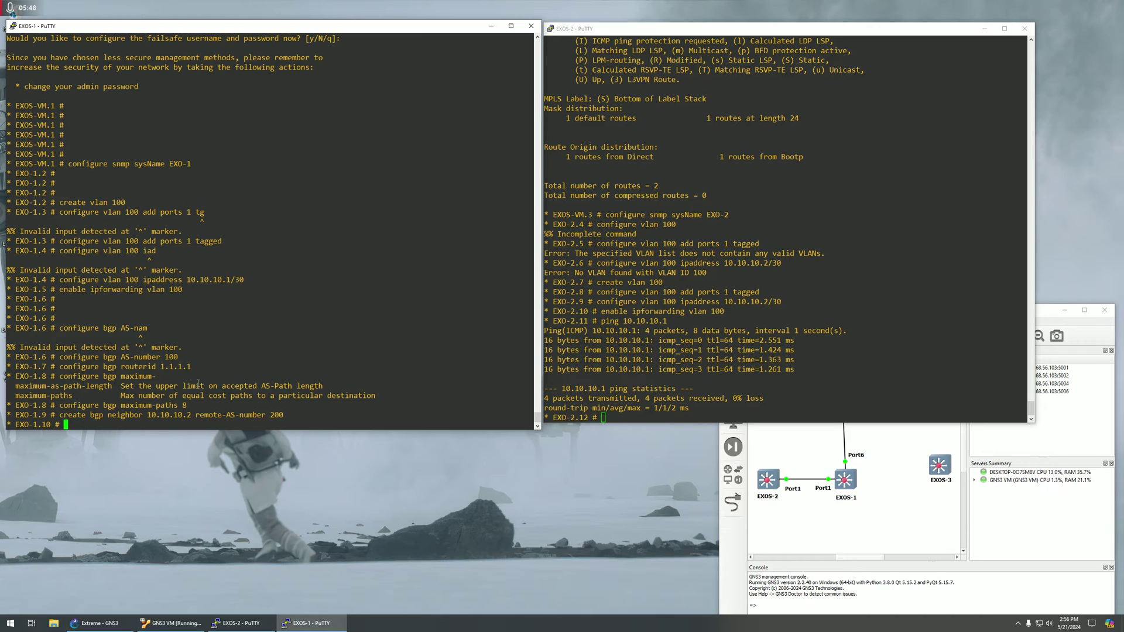
pyautogui.write('enable bgp neighbor 10.10.10.2')
# Enable neighbor 10.10.10.2 and turn on BGP on EXO-1.
pyautogui.press('Return')
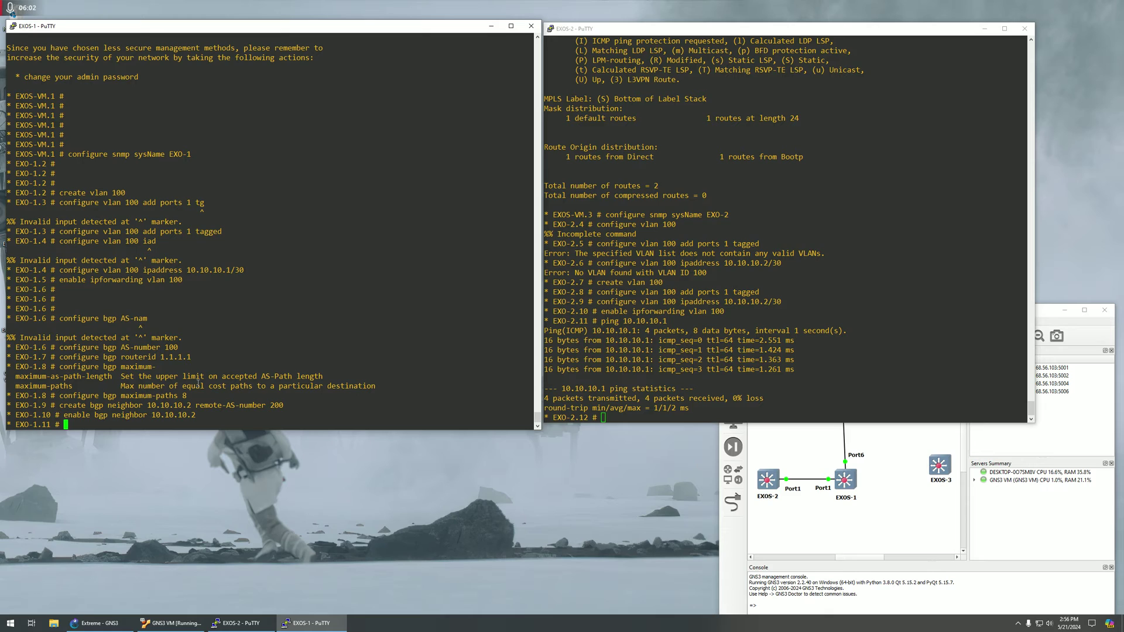
pyautogui.write('enable bgp')
pyautogui.press('Return')
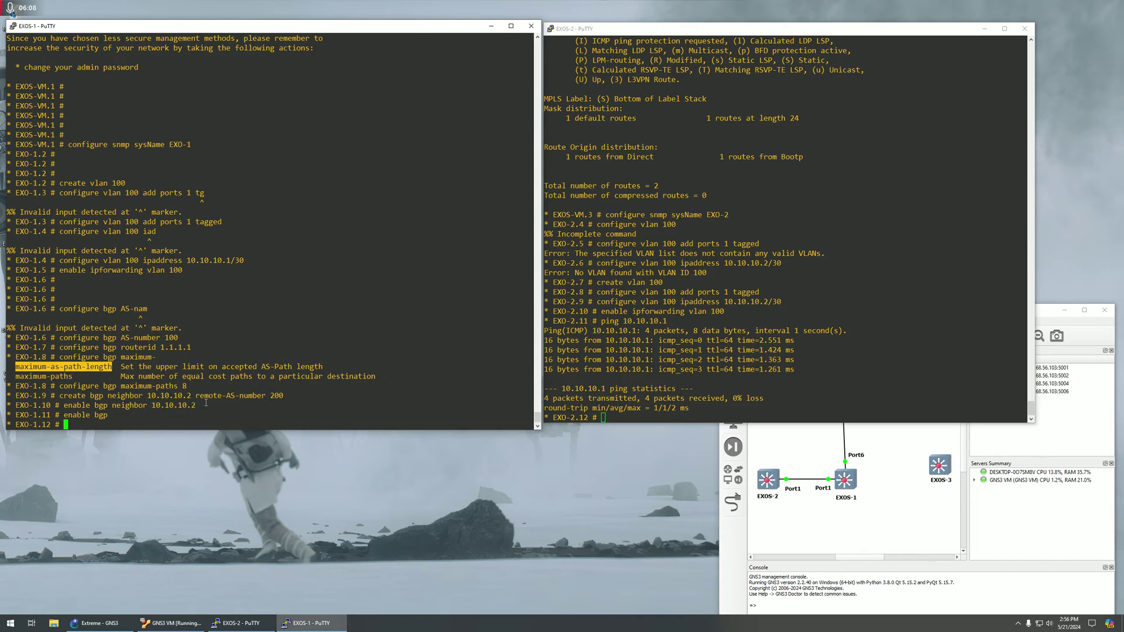
pyautogui.click(625, 375)
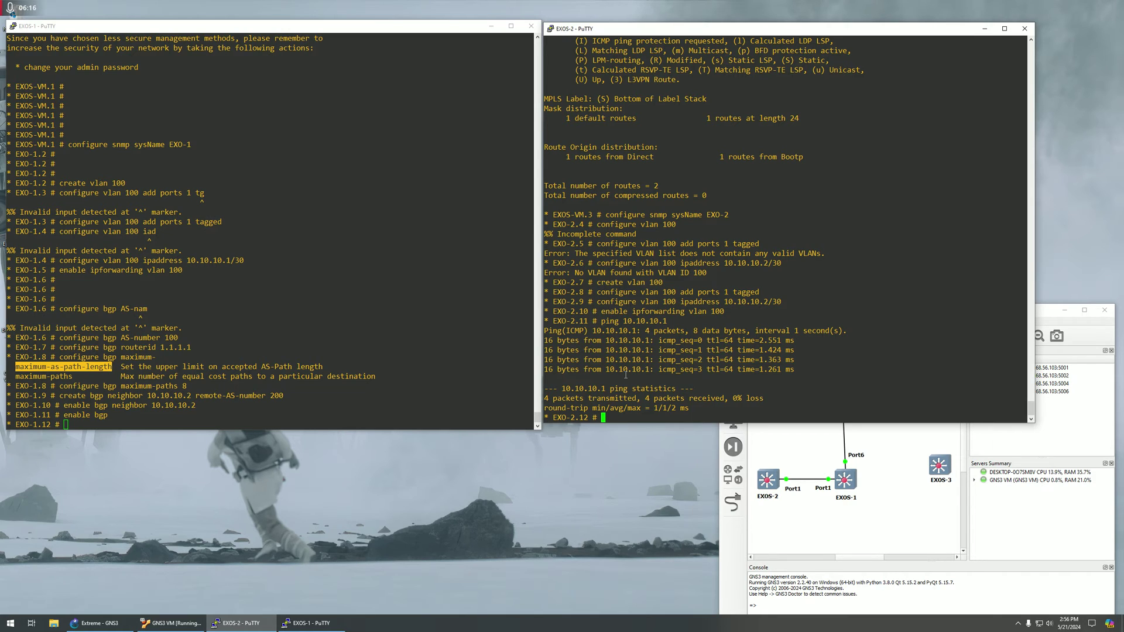
pyautogui.click(376, 305)
pyautogui.write('show ')
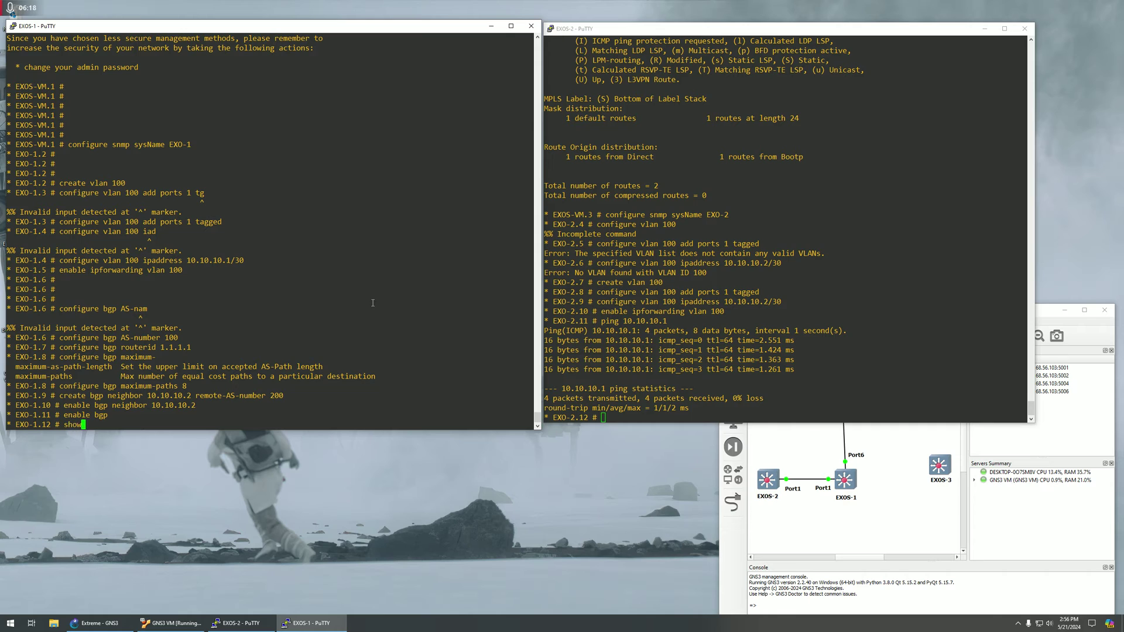
pyautogui.write('bgp')
# Display EXO-1's BGP status, showing it enabled with AS 100 and router ID 1.1.1.1.
pyautogui.press('Return')
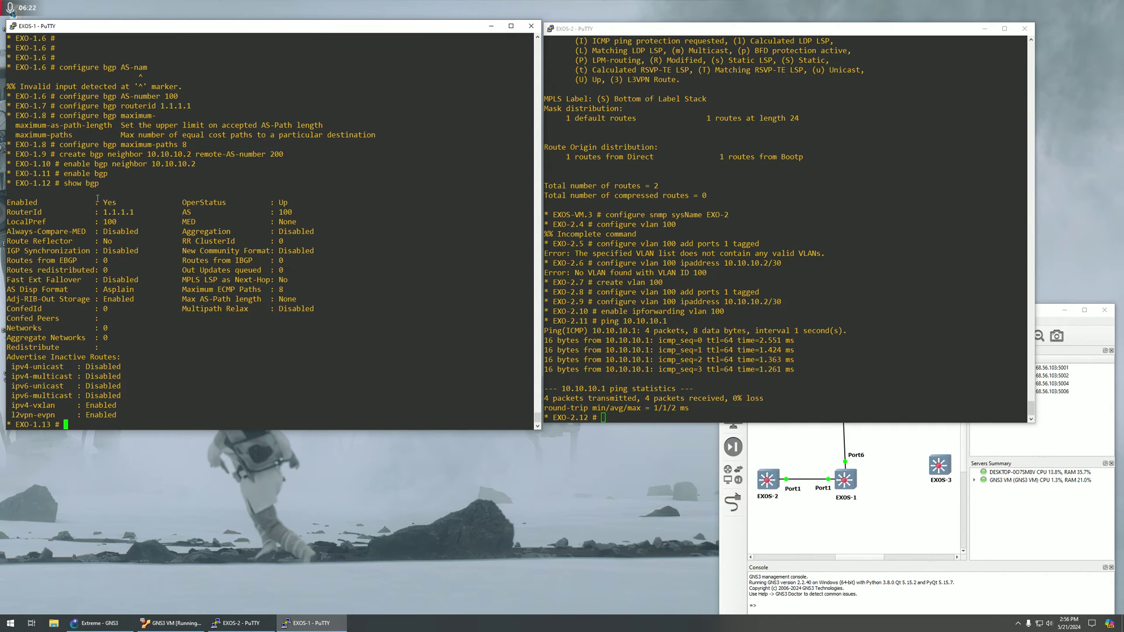
pyautogui.moveTo(7, 203); pyautogui.dragTo(283, 203)
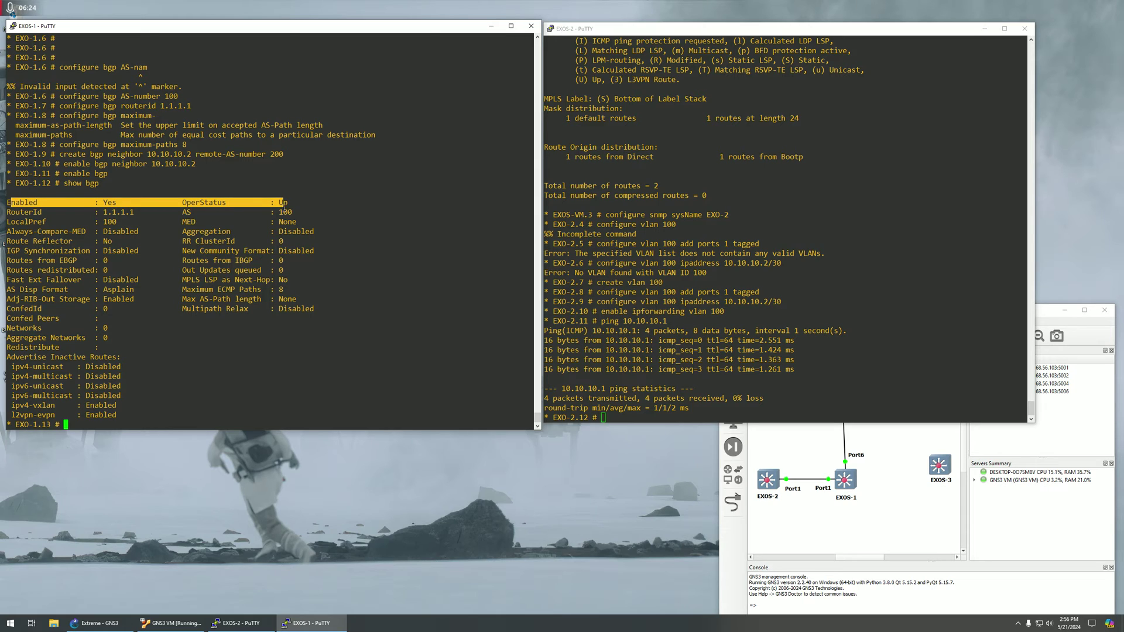
pyautogui.click(46, 320)
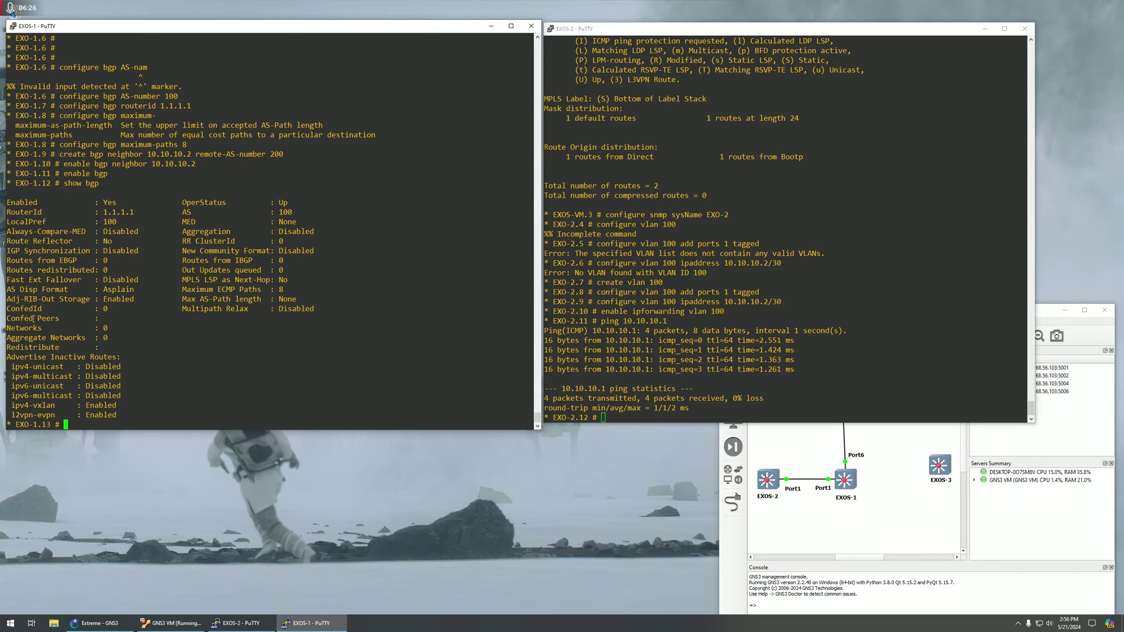
pyautogui.moveTo(34, 319); pyautogui.dragTo(106, 309)
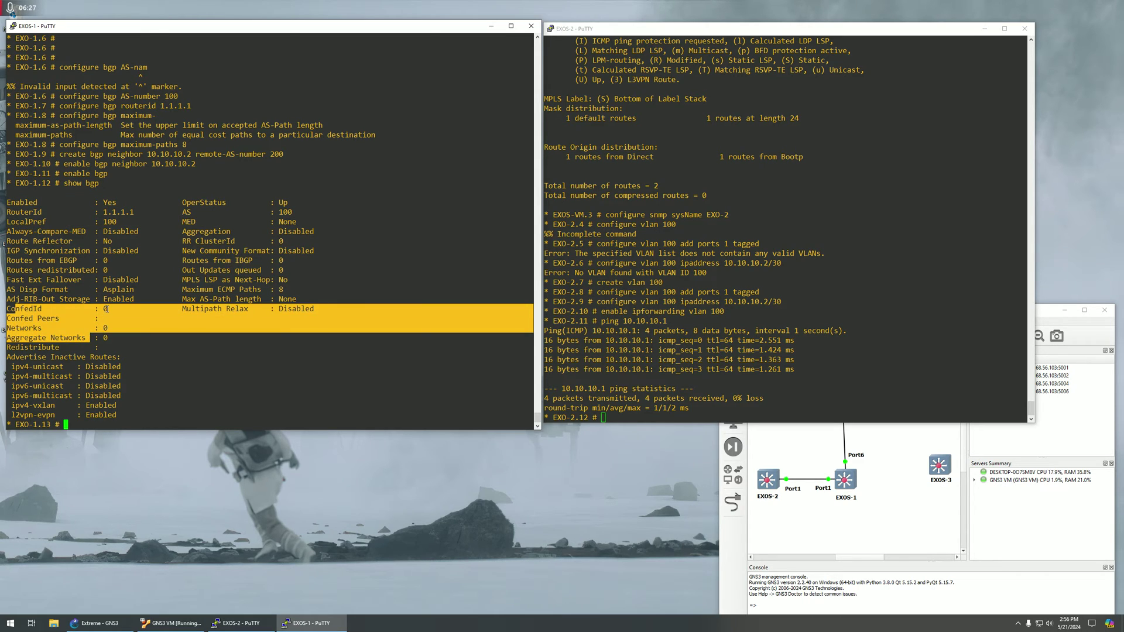
pyautogui.click(221, 300)
# List EXO-1's BGP neighbors with show bgp neighbor.
pyautogui.write('shwo')
pyautogui.press('Left')
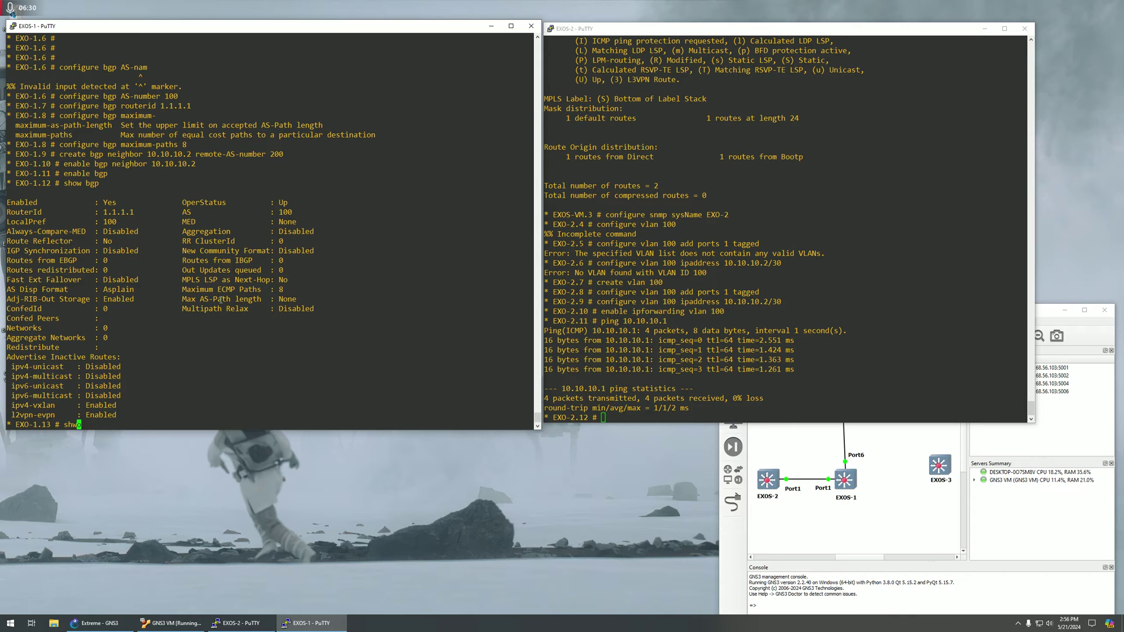
pyautogui.press('BackSpace')
pyautogui.press('Right')
pyautogui.write('w bgp neighbor')
pyautogui.press('Return')
# Inspect the 10.10.10.2 peer row and statistics, showing the AS 200 peer IDLE.
pyautogui.moveTo(315, 328); pyautogui.dragTo(18, 333)
pyautogui.click(18, 334)
pyautogui.doubleClick(12, 328)
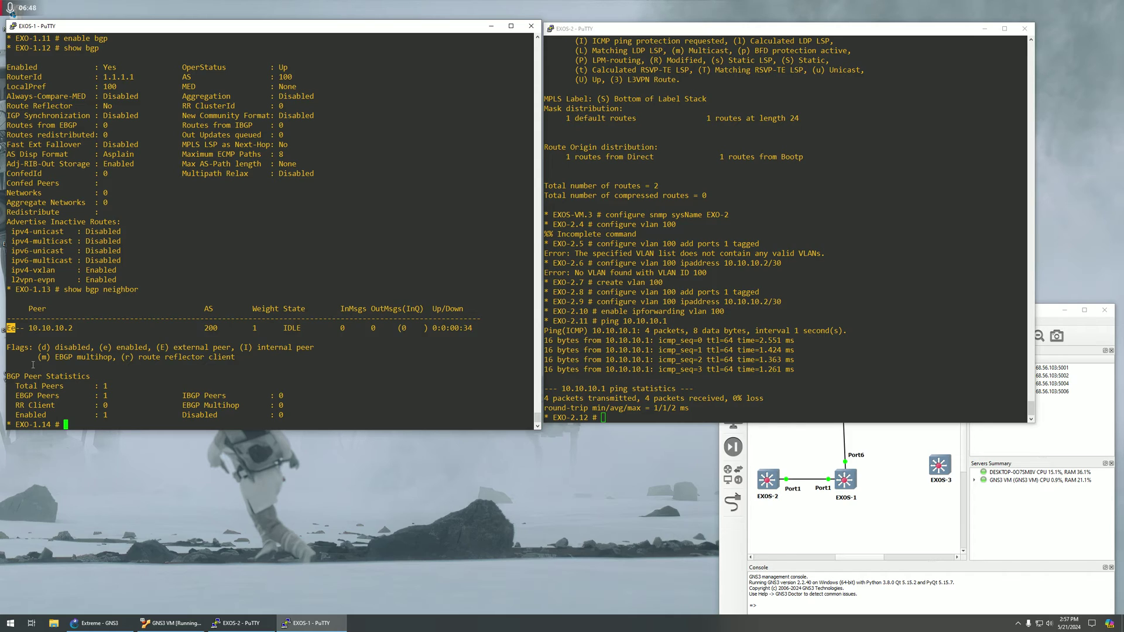
pyautogui.doubleClick(9, 329)
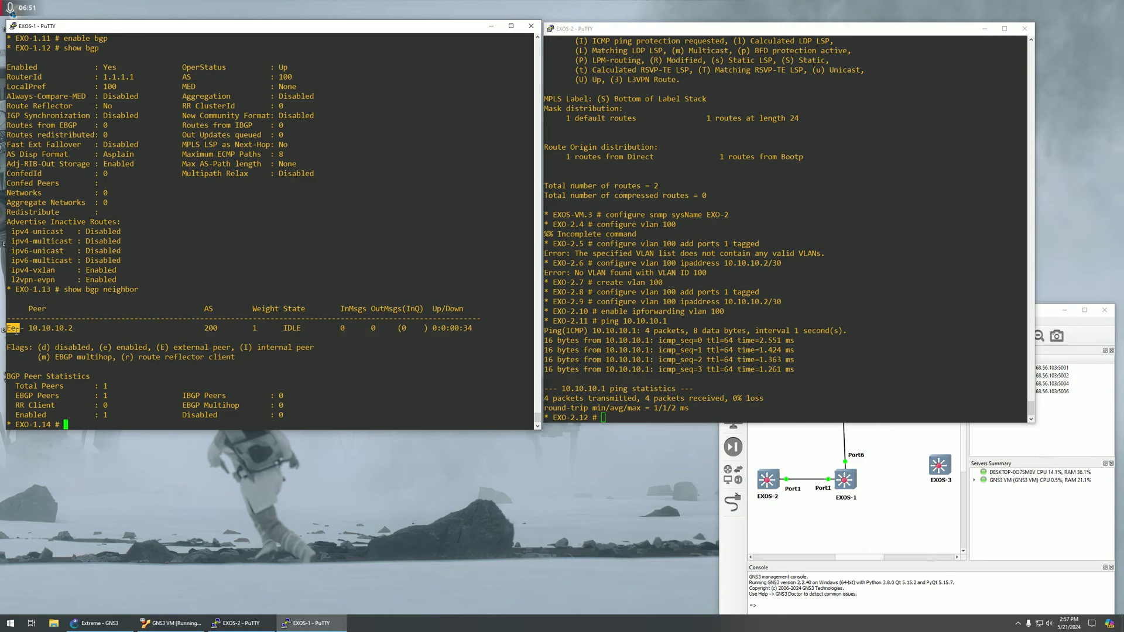
pyautogui.click(195, 331)
pyautogui.moveTo(326, 414); pyautogui.dragTo(178, 370)
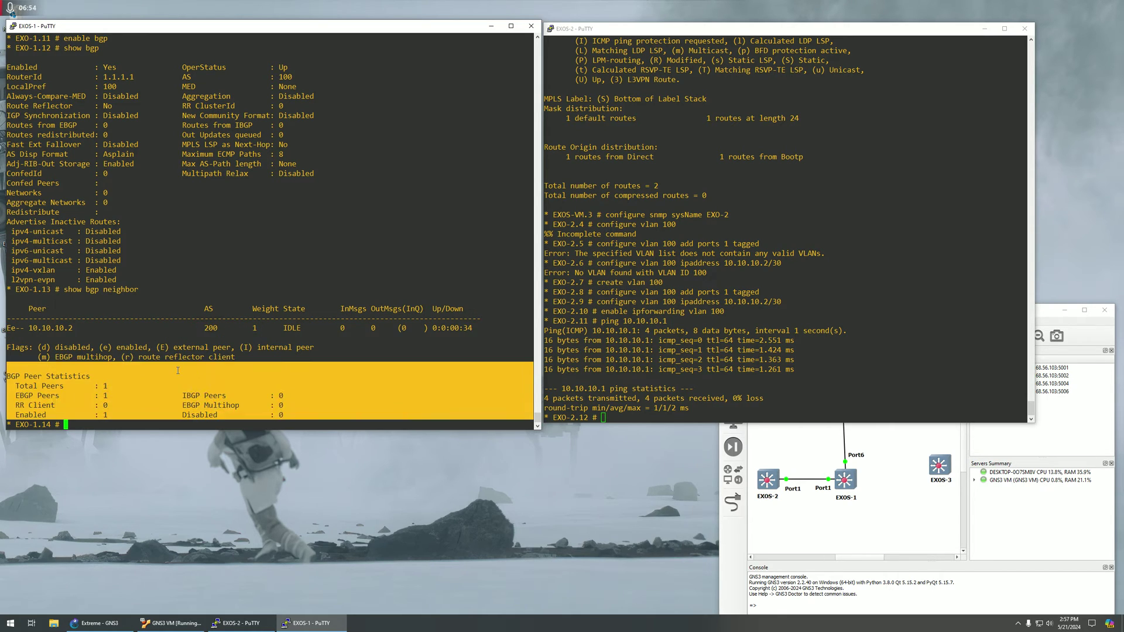
pyautogui.moveTo(116, 319); pyautogui.dragTo(212, 387)
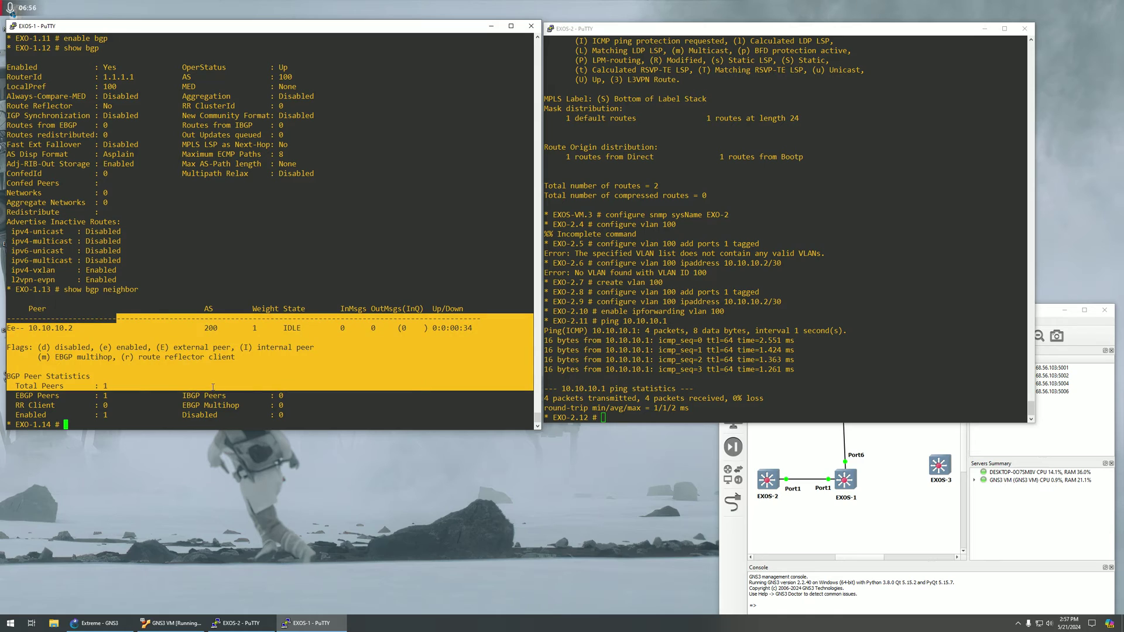
pyautogui.click(273, 414)
pyautogui.click(669, 395)
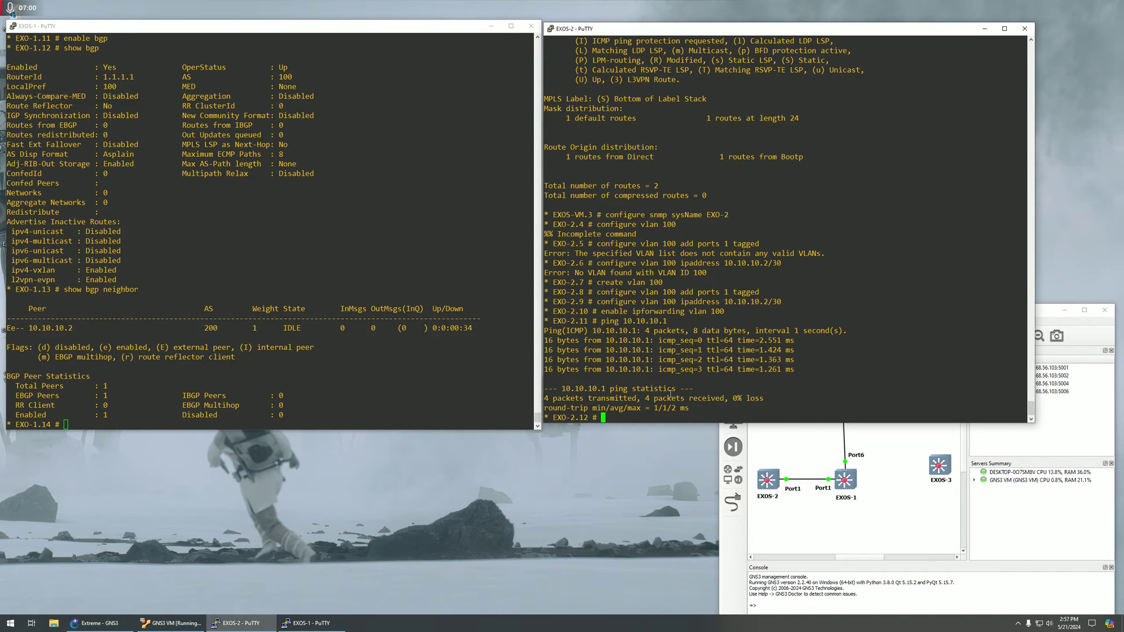
# Attempt several 'create bgp AS' command variants on EXO-2, which the switch rejects.
pyautogui.press('Return')
pyautogui.press('Return')
pyautogui.press('Return')
pyautogui.press('Return')
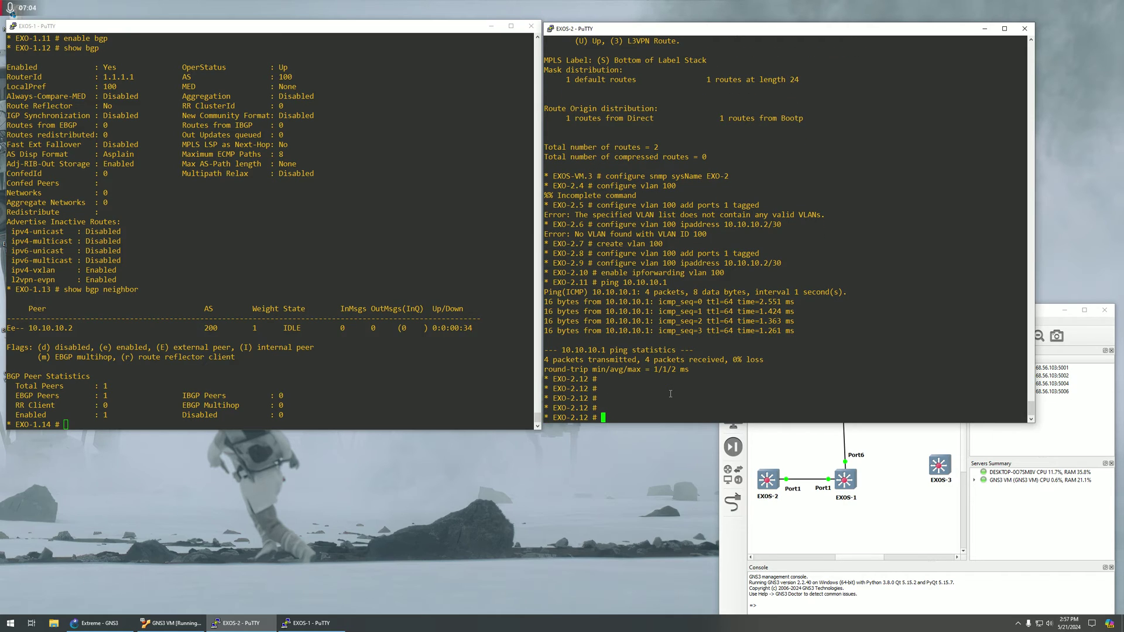
pyautogui.write('create bgp AS')
pyautogui.press('Return')
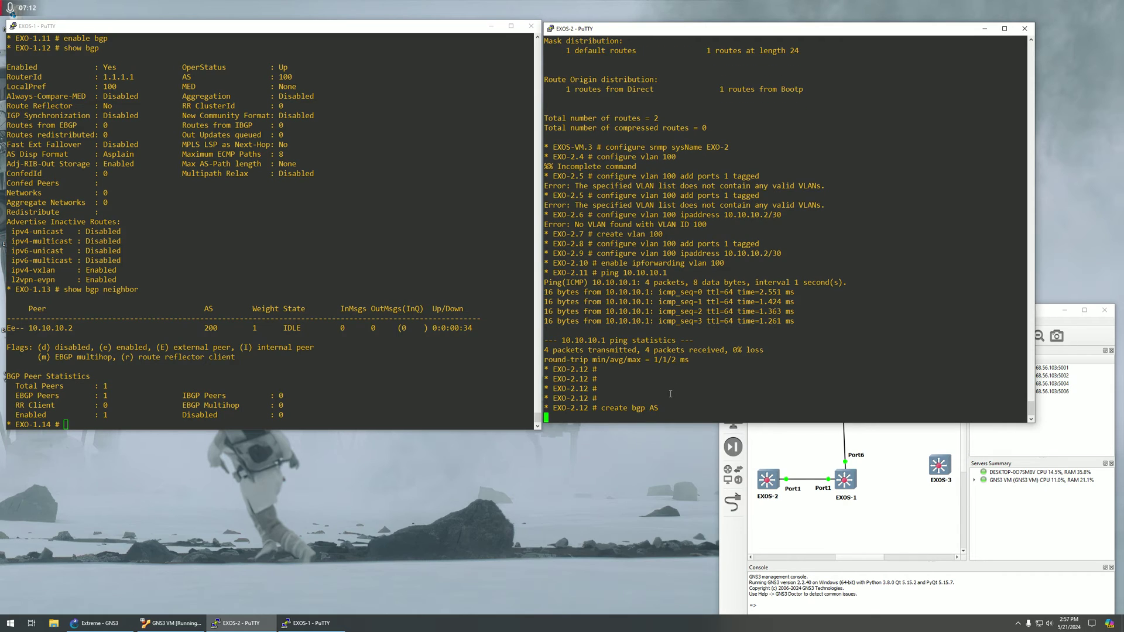
pyautogui.press('Up')
pyautogui.write('-')
pyautogui.press('Return')
pyautogui.press('Up')
pyautogui.press('BackSpace')
pyautogui.press('BackSpace')
pyautogui.press('BackSpace')
pyautogui.write('as')
pyautogui.press('Return')
pyautogui.press('Up')
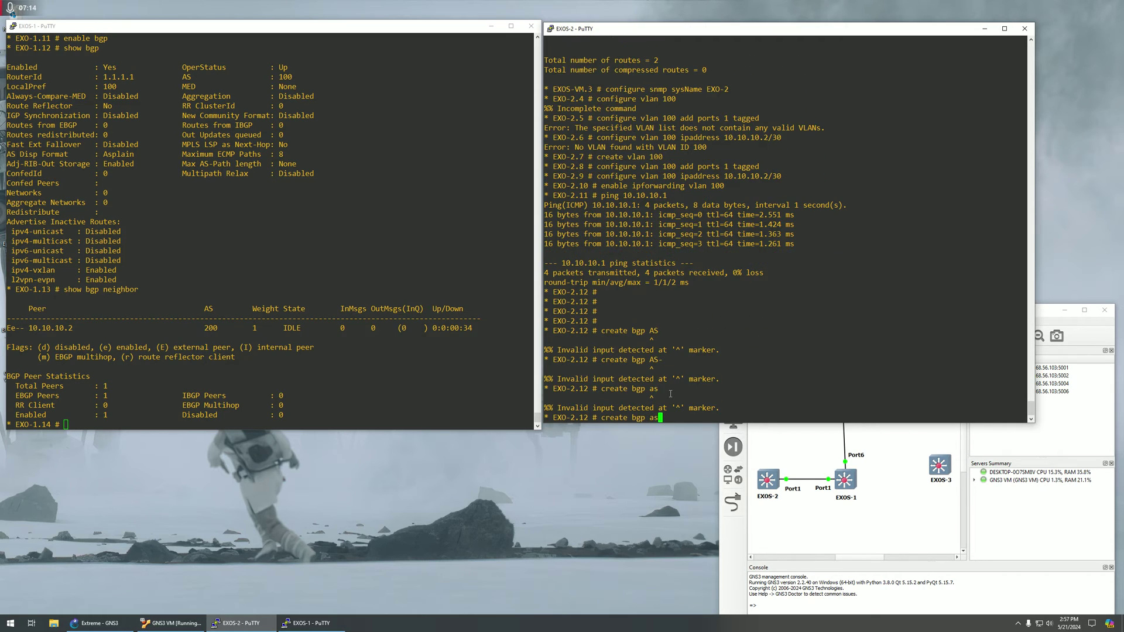
pyautogui.press('BackSpace')
pyautogui.press('Left')
pyautogui.press('BackSpace')
pyautogui.press('BackSpace')
pyautogui.press('BackSpace')
pyautogui.press('BackSpace')
pyautogui.press('BackSpace')
pyautogui.press('BackSpace')
pyautogui.press('BackSpace')
pyautogui.press('BackSpace')
pyautogui.press('BackSpace')
pyautogui.press('BackSpace')
pyautogui.press('BackSpace')
# Run 'configure bgp AS-number 200' on EXO-2 to set its AS number.
pyautogui.write('configure bgp AS-')
pyautogui.press('Tab')
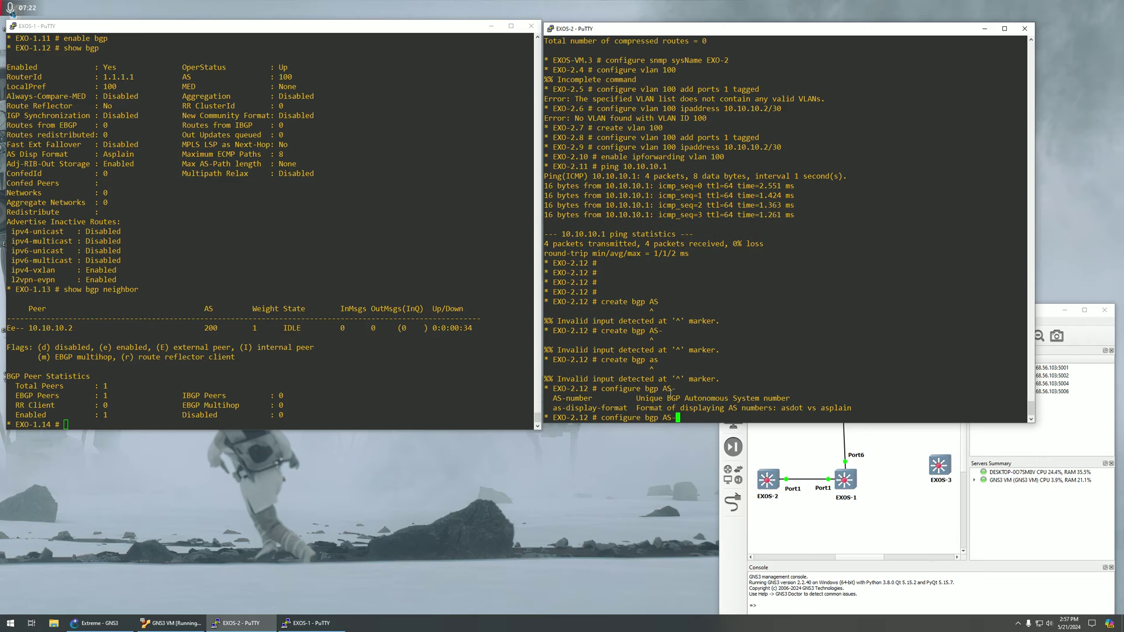
pyautogui.write('-')
pyautogui.press('BackSpace')
pyautogui.press('Tab')
pyautogui.write('200')
pyautogui.press('Return')
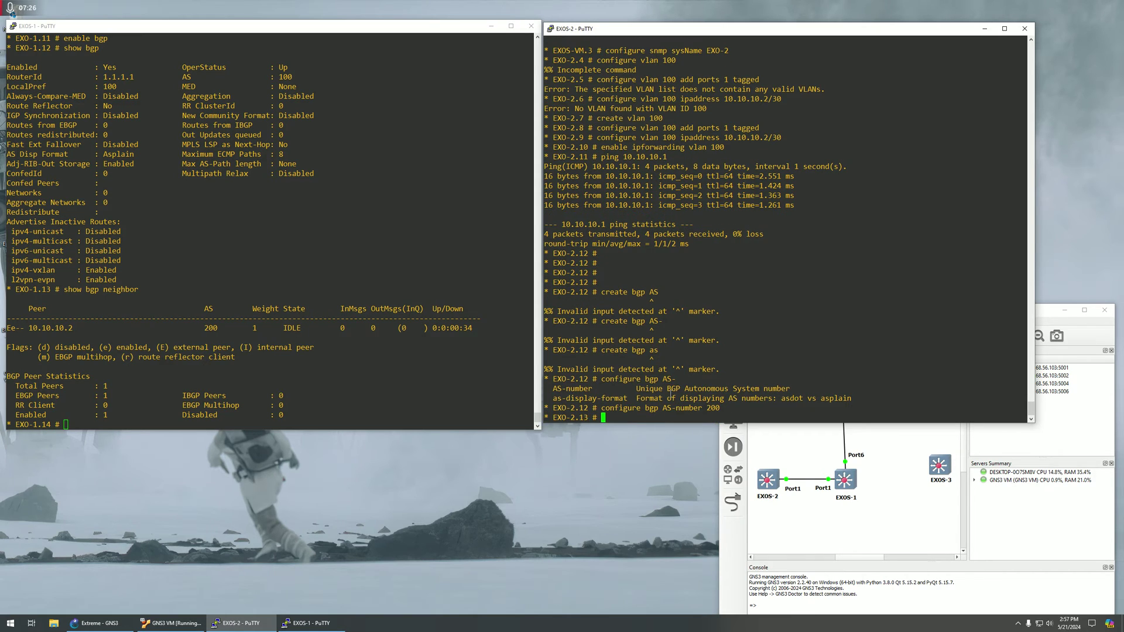
# Set EXO-2's BGP router ID to 2.2.2.2.
pyautogui.scroll(13, 359, 325)
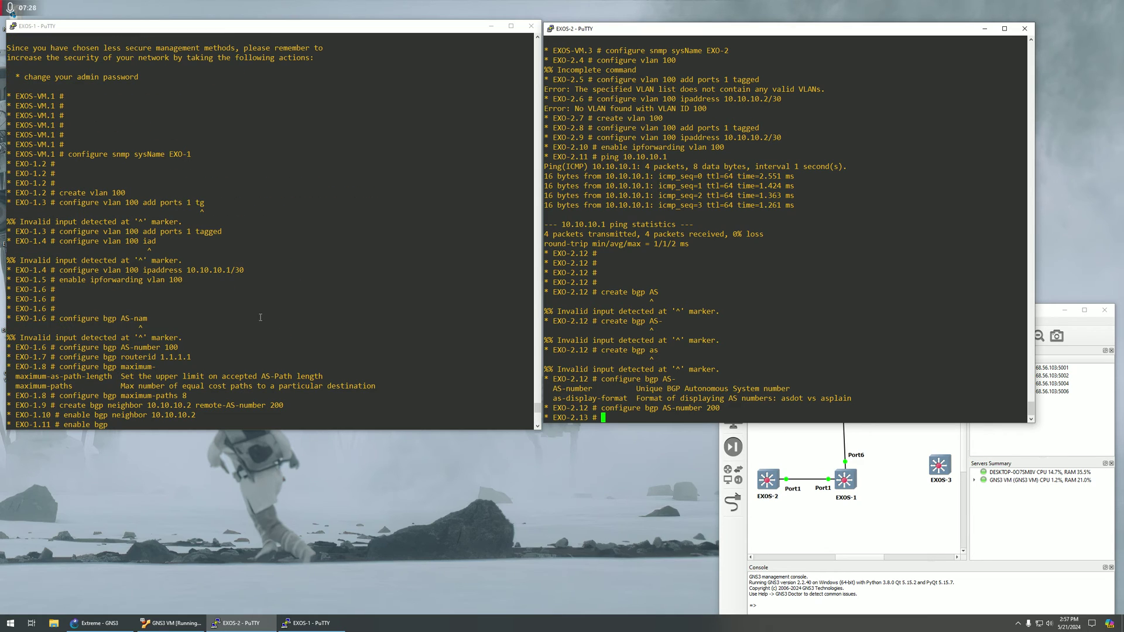
pyautogui.moveTo(302, 414); pyautogui.dragTo(41, 405)
pyautogui.click(553, 398)
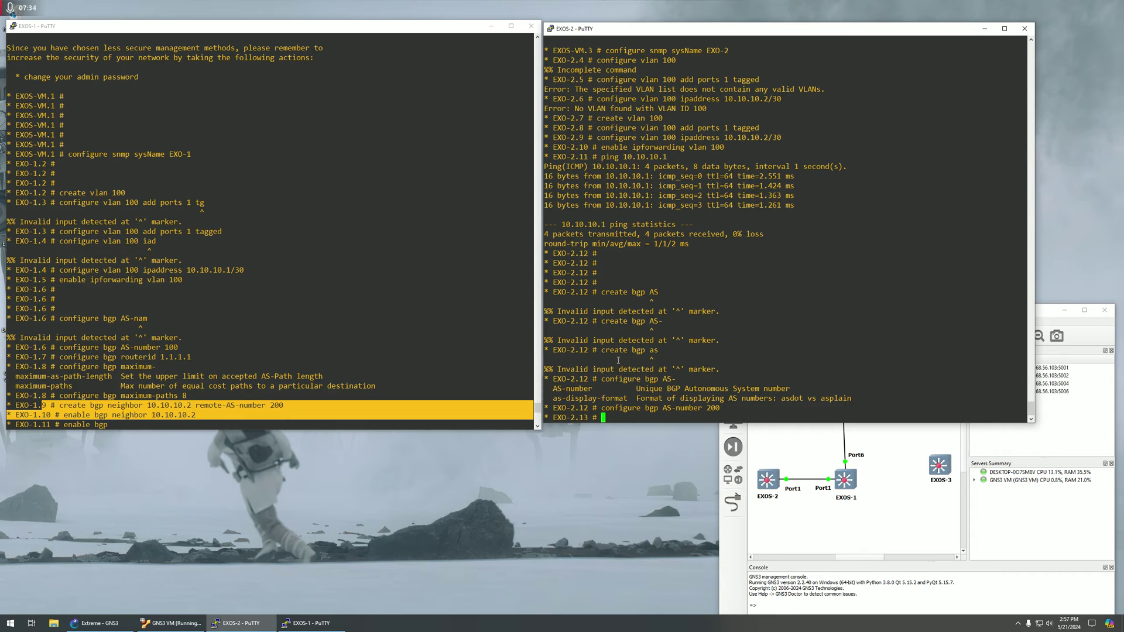
pyautogui.write('configure bgp rou')
pyautogui.press('Tab')
pyautogui.write('2.2.2.2')
pyautogui.press('Return')
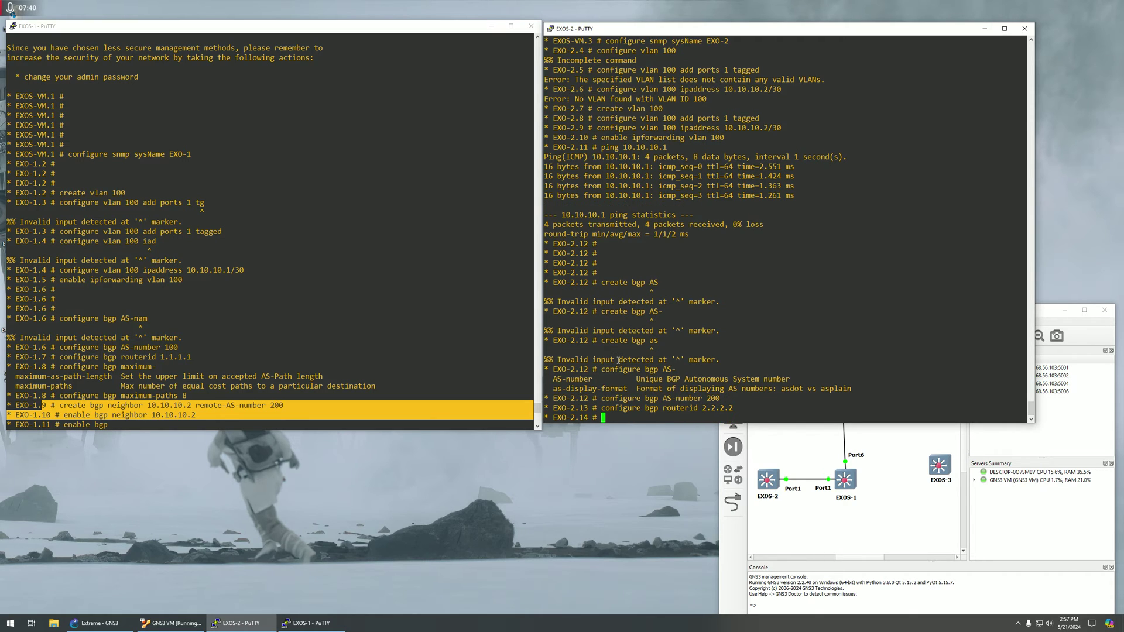
# Create BGP neighbor 10.10.10.1 with remote AS number 100 on EXO-2.
pyautogui.write('create bgp ne')
pyautogui.press('Tab')
pyautogui.write('10.10.10.1 re')
pyautogui.press('Tab')
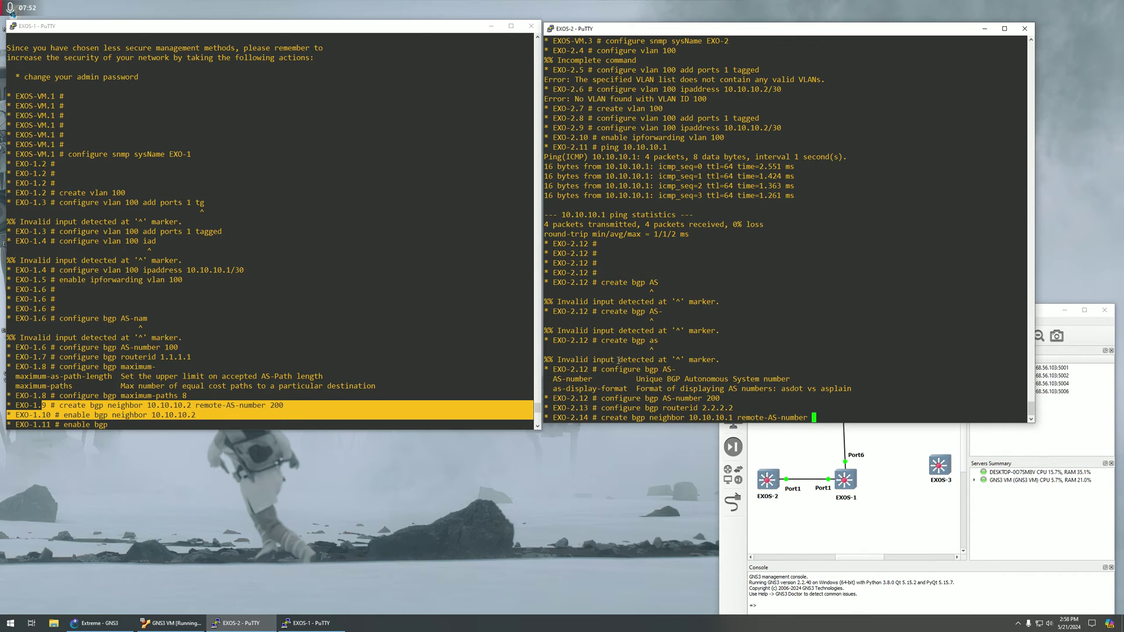
pyautogui.write('100')
pyautogui.press('Return')
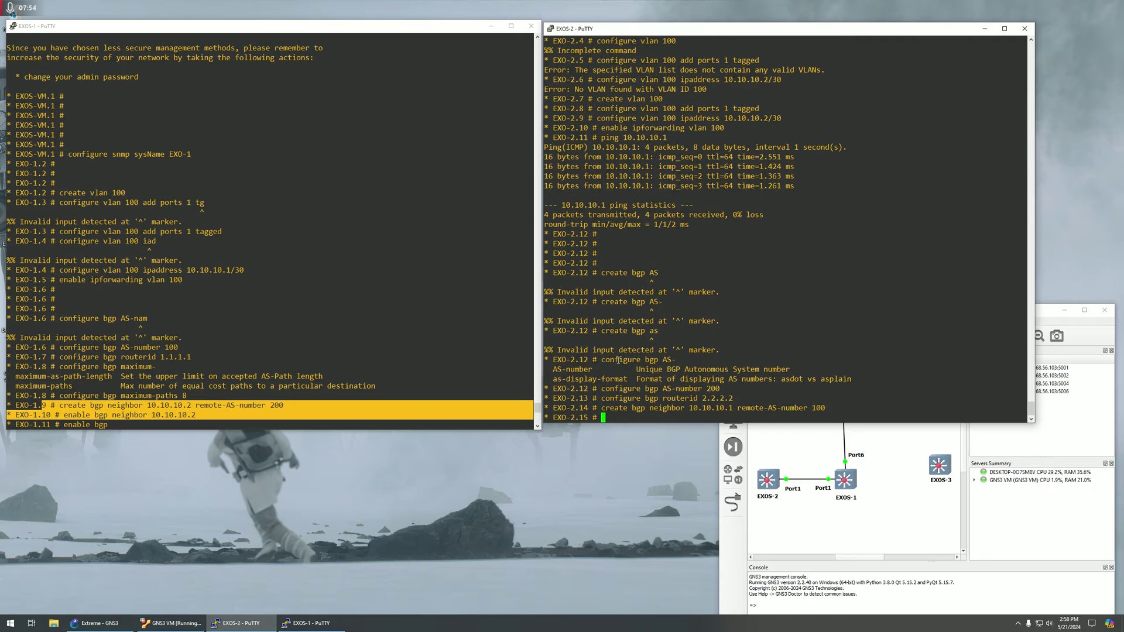
# Enable the BGP neighbor 10.10.10.1 and turn on BGP for EXO-2.
pyautogui.write('enable bgp neighbor 10.10.10.1')
pyautogui.press('Return')
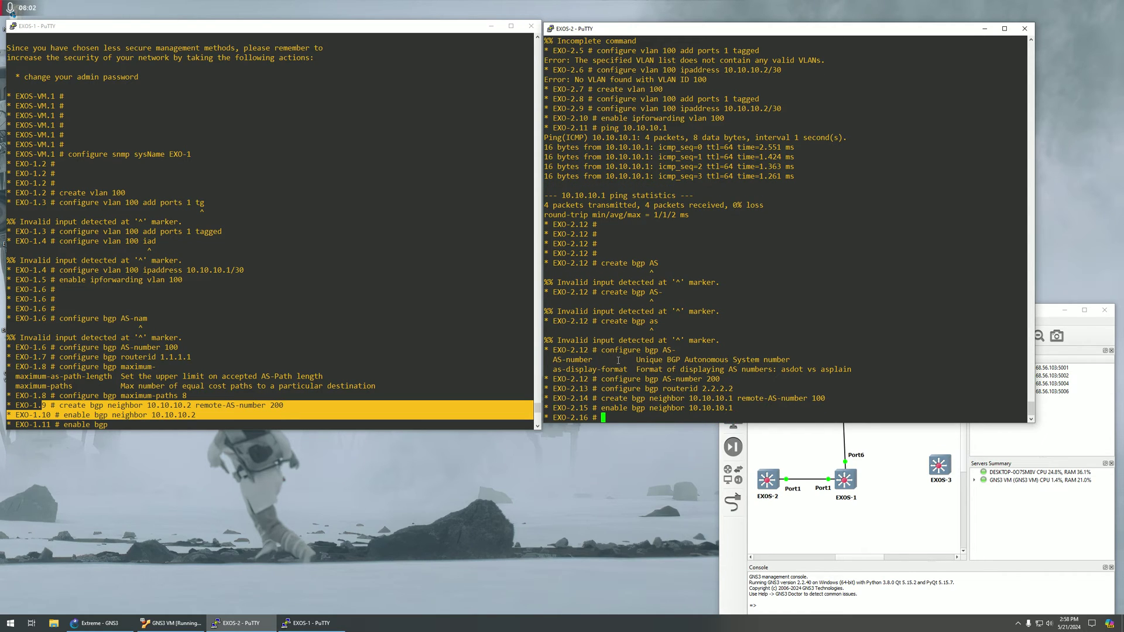
pyautogui.write('enable bgp')
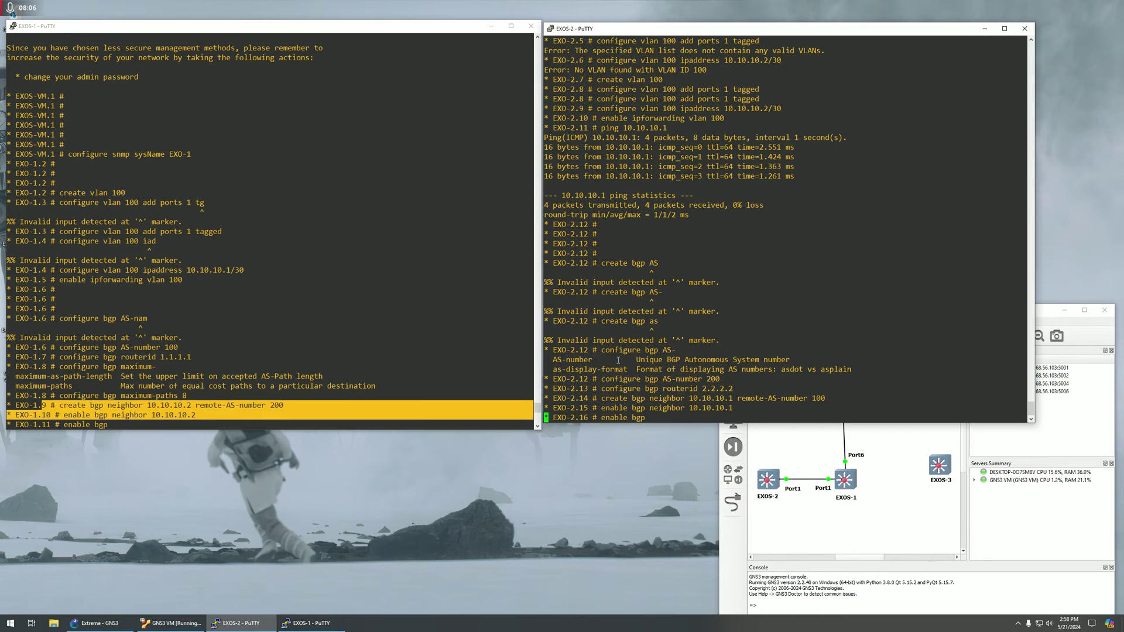
pyautogui.press('Return')
pyautogui.write('show ')
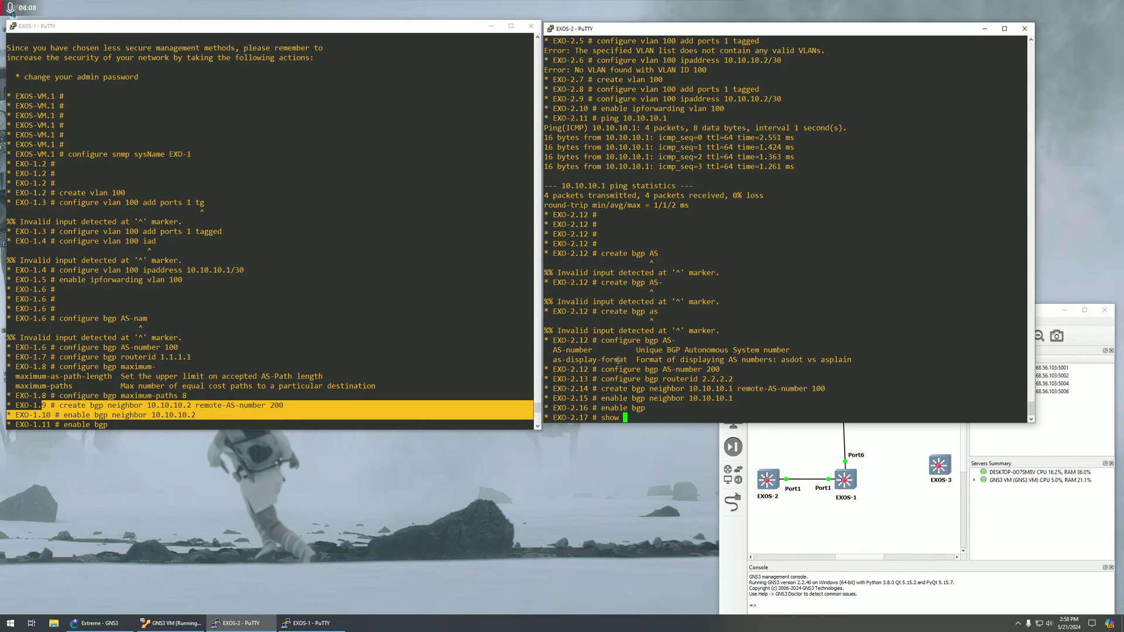
pyautogui.write('bgp neighbor')
# List EXO-2's BGP neighbors and highlight the 10.10.10.1 peer row showing ESTABLISHED.
pyautogui.press('Return')
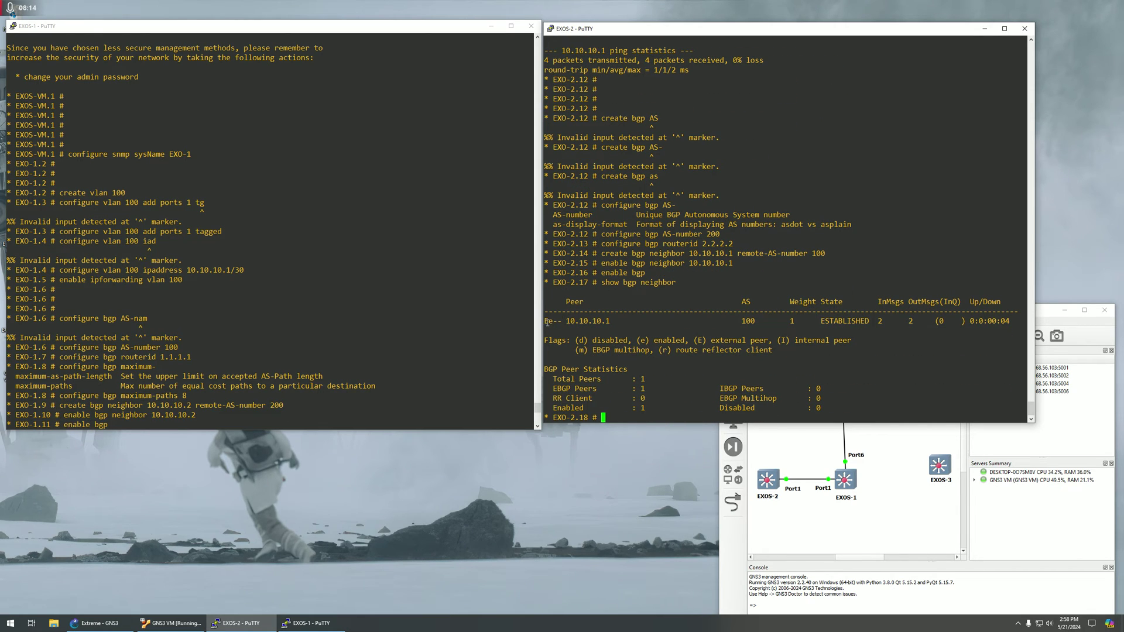
pyautogui.moveTo(545, 321); pyautogui.dragTo(611, 321)
pyautogui.doubleClick(584, 322)
pyautogui.moveTo(567, 321); pyautogui.dragTo(609, 321)
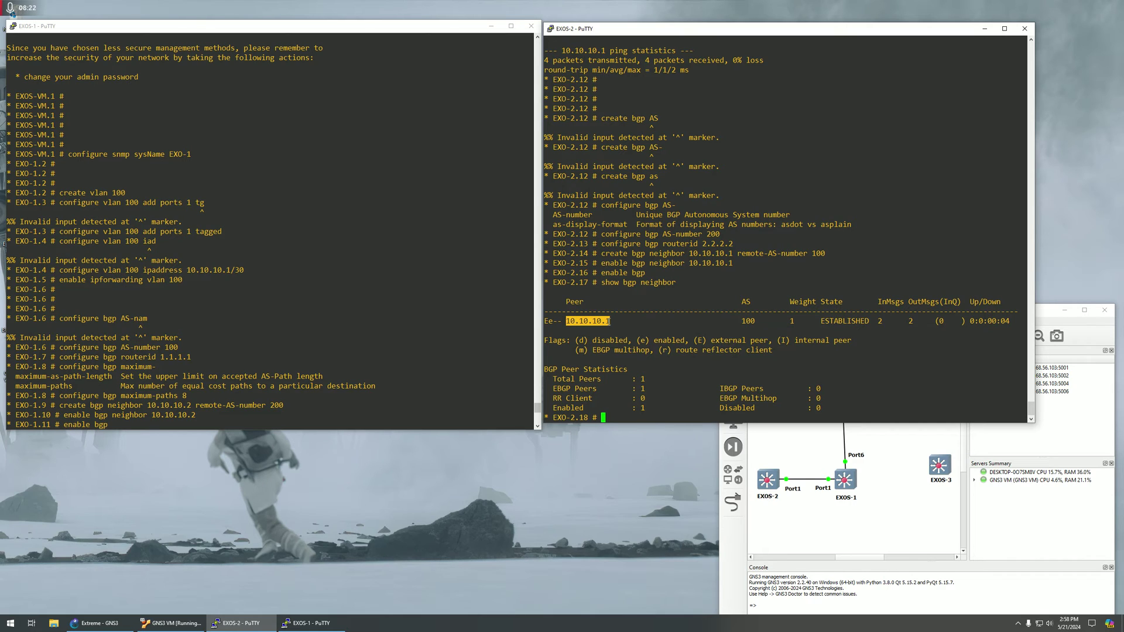
pyautogui.moveTo(568, 321); pyautogui.dragTo(850, 322)
pyautogui.tripleClick(850, 322)
pyautogui.click(834, 341)
pyautogui.write('show iproute')
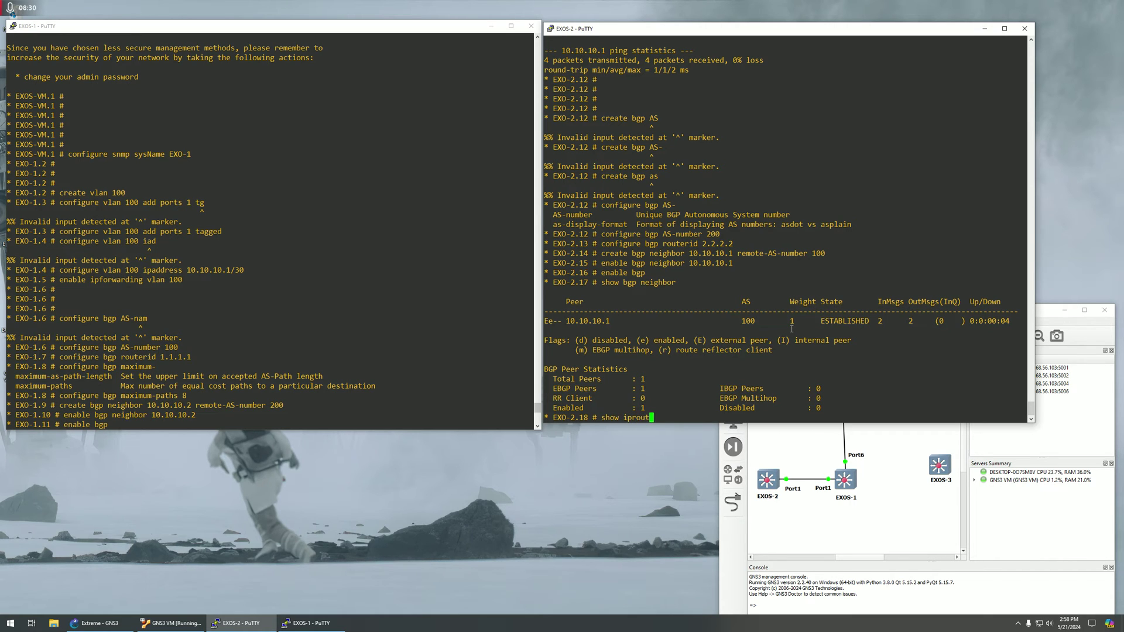
# Show EXO-2's route table and highlight the default, 10.10.10.0/30 and 192.168.122.0/24 rows.
pyautogui.press('Return')
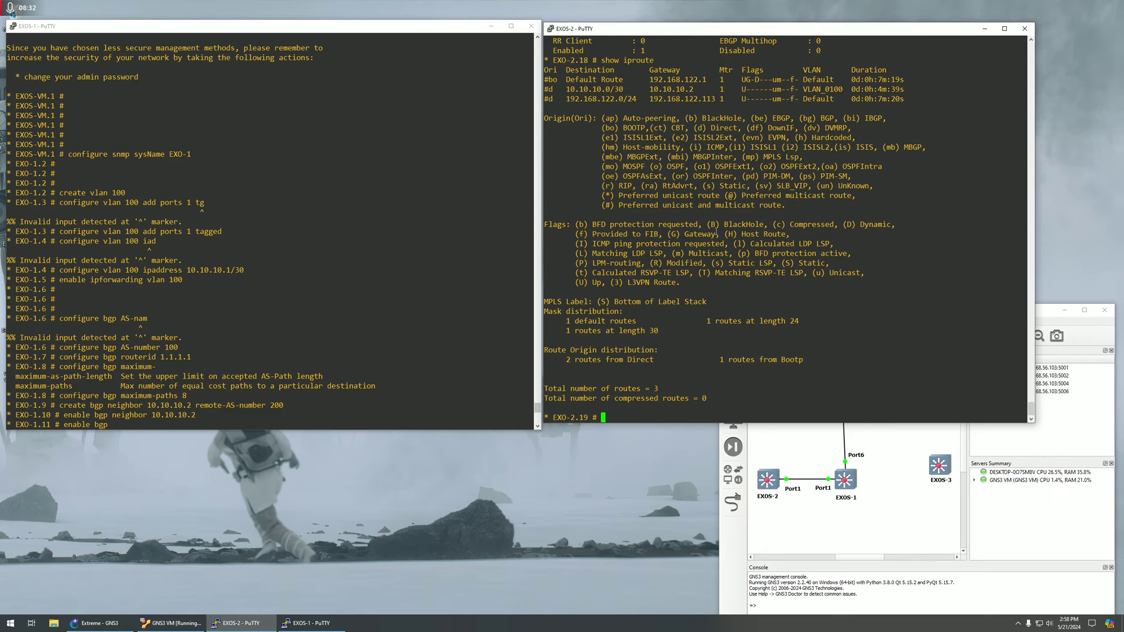
pyautogui.moveTo(546, 80); pyautogui.dragTo(907, 100)
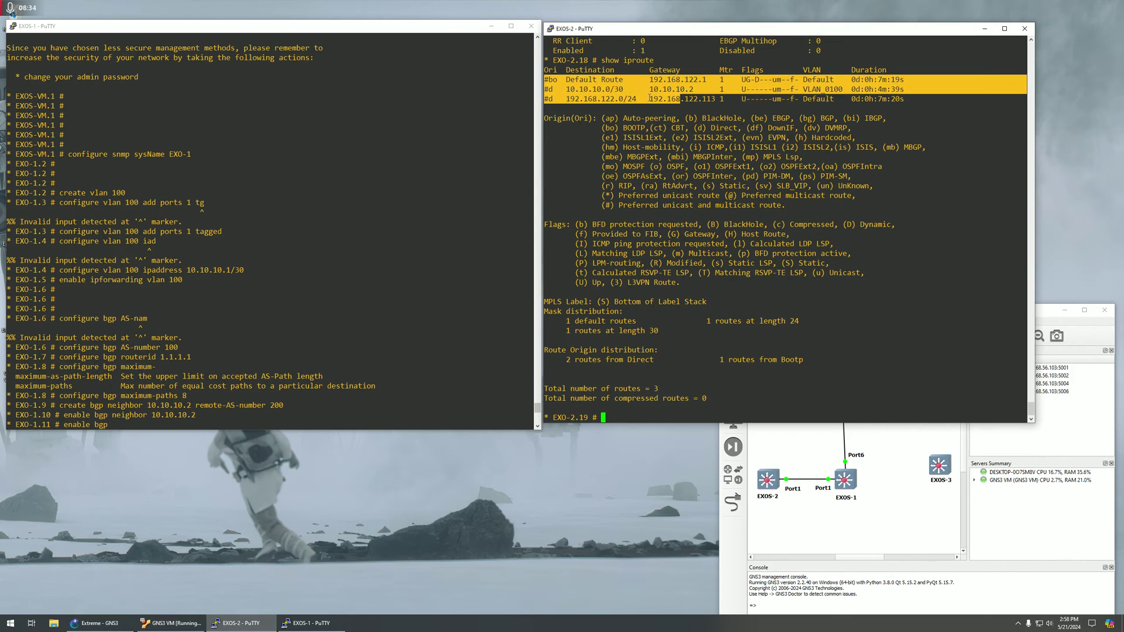
pyautogui.click(561, 83)
pyautogui.moveTo(567, 86); pyautogui.dragTo(602, 81)
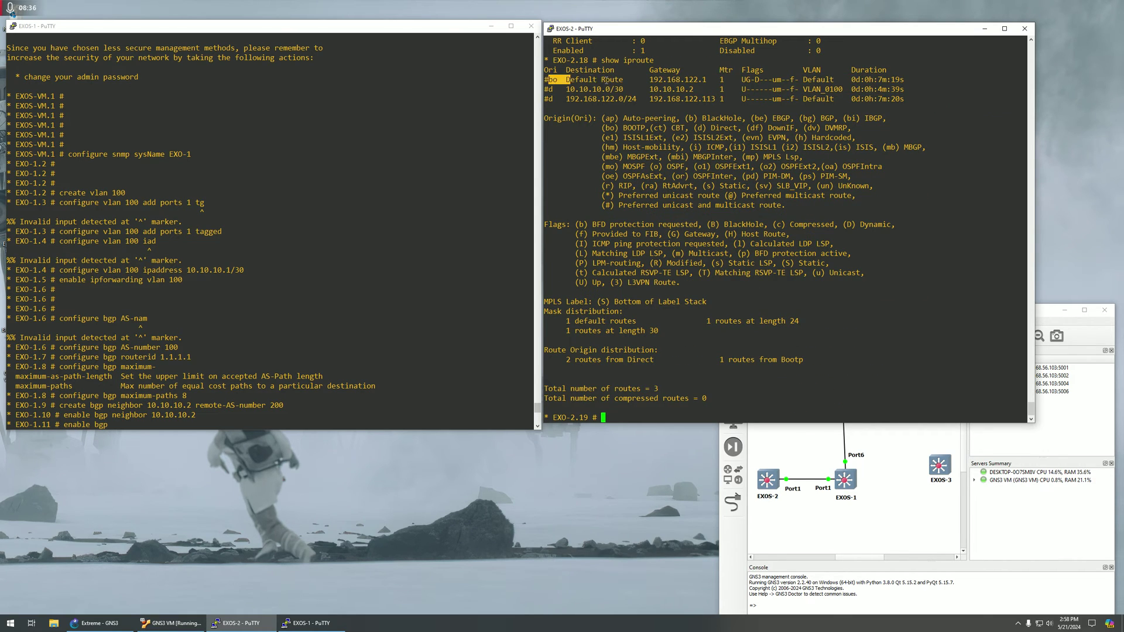
pyautogui.doubleClick(621, 100)
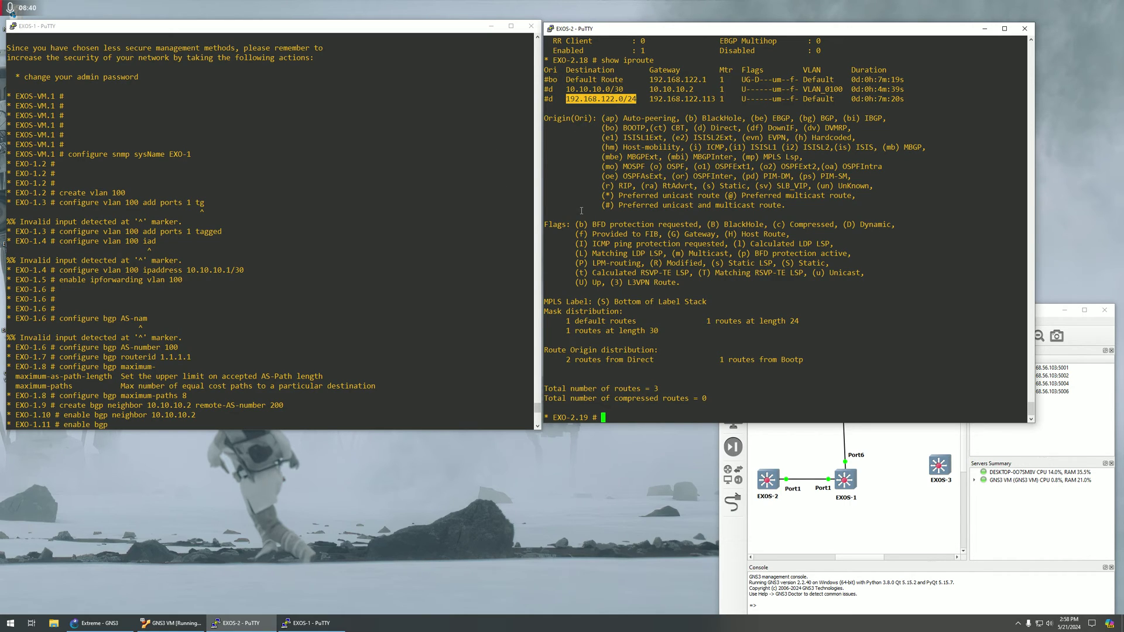
# Display EXO-1's BGP settings with 'show bgp'.
pyautogui.click(382, 235)
pyautogui.press('Return')
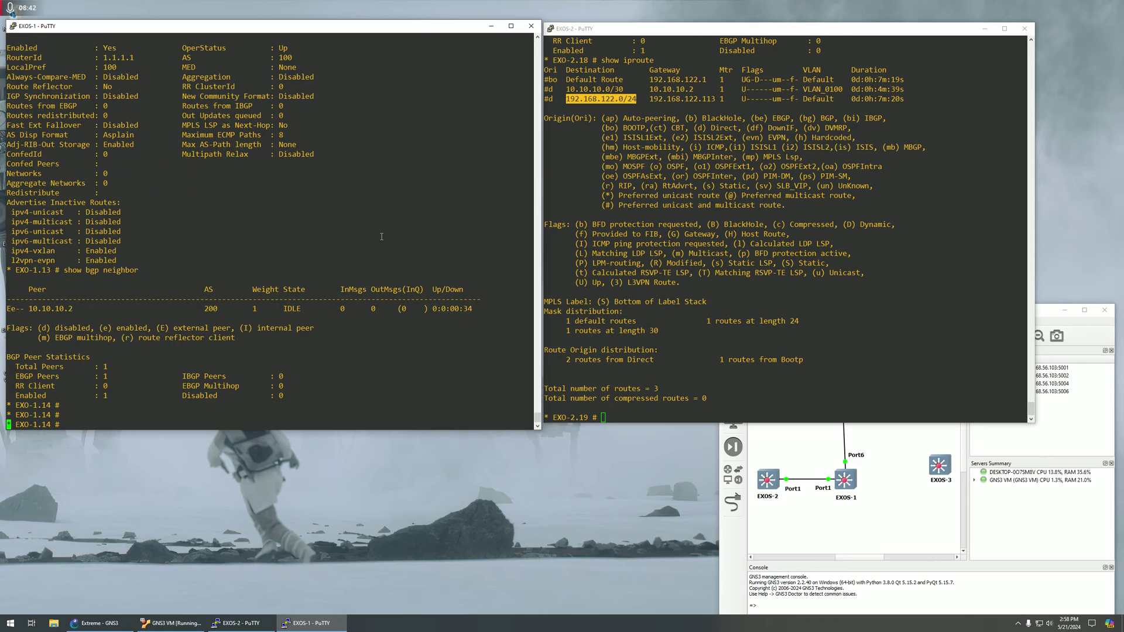
pyautogui.press('Return')
pyautogui.write('shwo')
pyautogui.press('BackSpace')
pyautogui.press('BackSpace')
pyautogui.press('BackSpace')
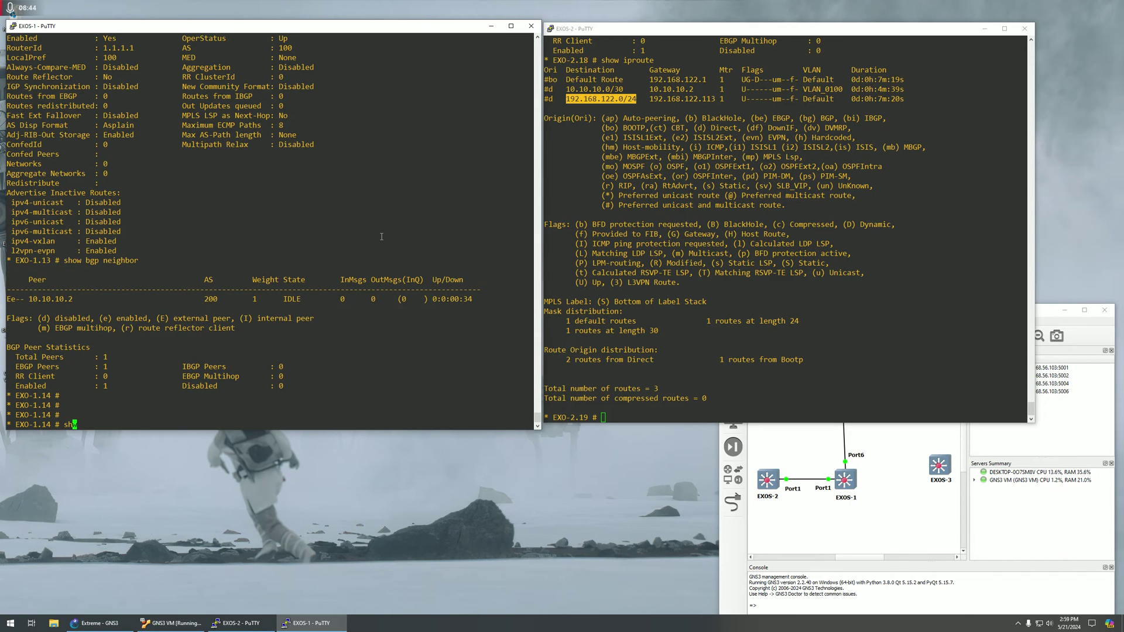
pyautogui.write('ow bgp')
pyautogui.press('Return')
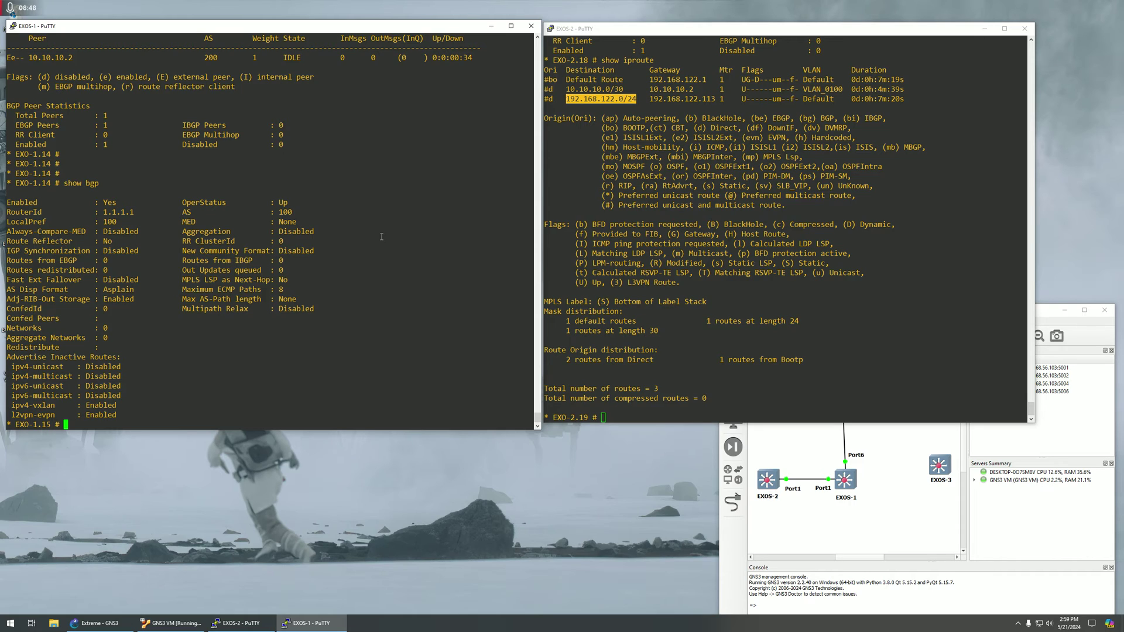
# Show EXO-1's IP route table and highlight its three route rows.
pyautogui.write('shwo iproute')
pyautogui.press('Return')
pyautogui.write('show ')
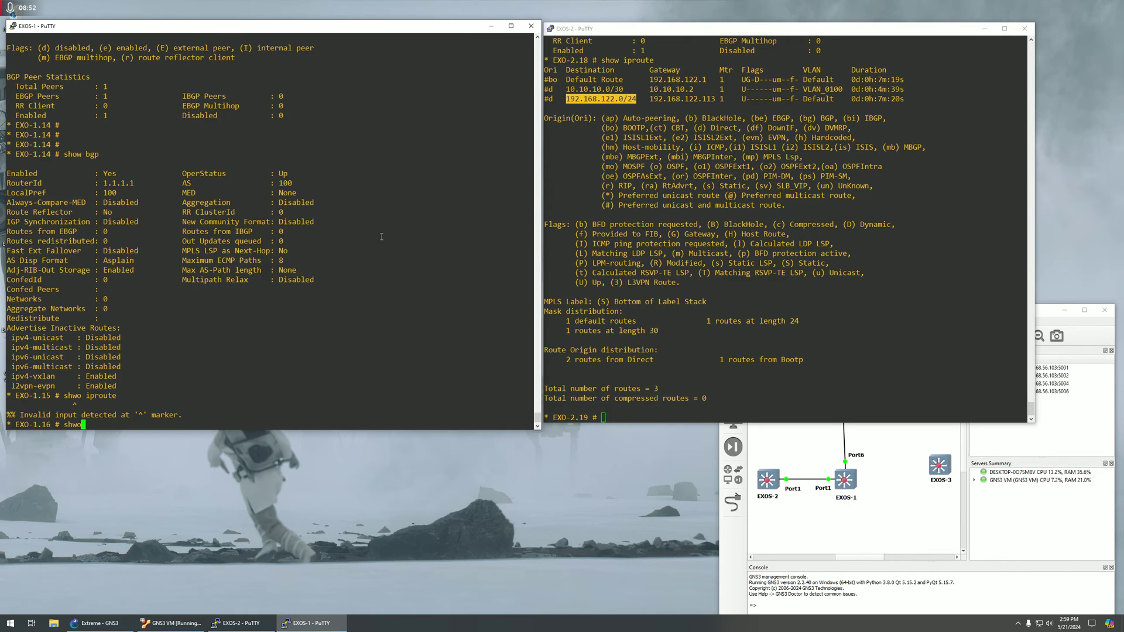
pyautogui.write('iproute')
pyautogui.press('Return')
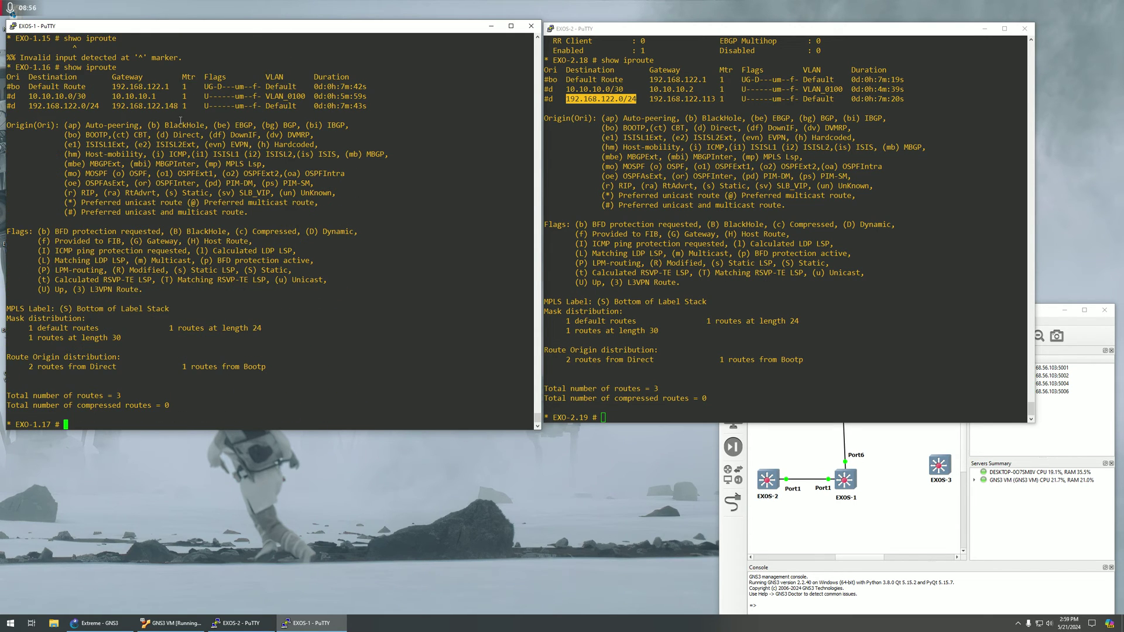
pyautogui.moveTo(112, 79); pyautogui.dragTo(374, 111)
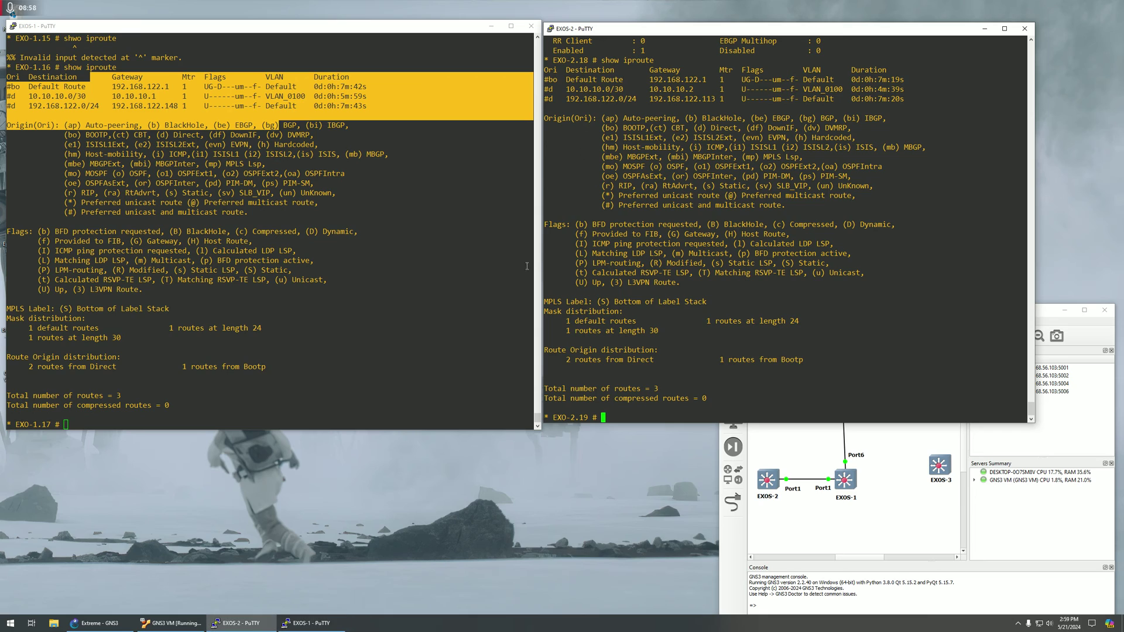
pyautogui.click(488, 329)
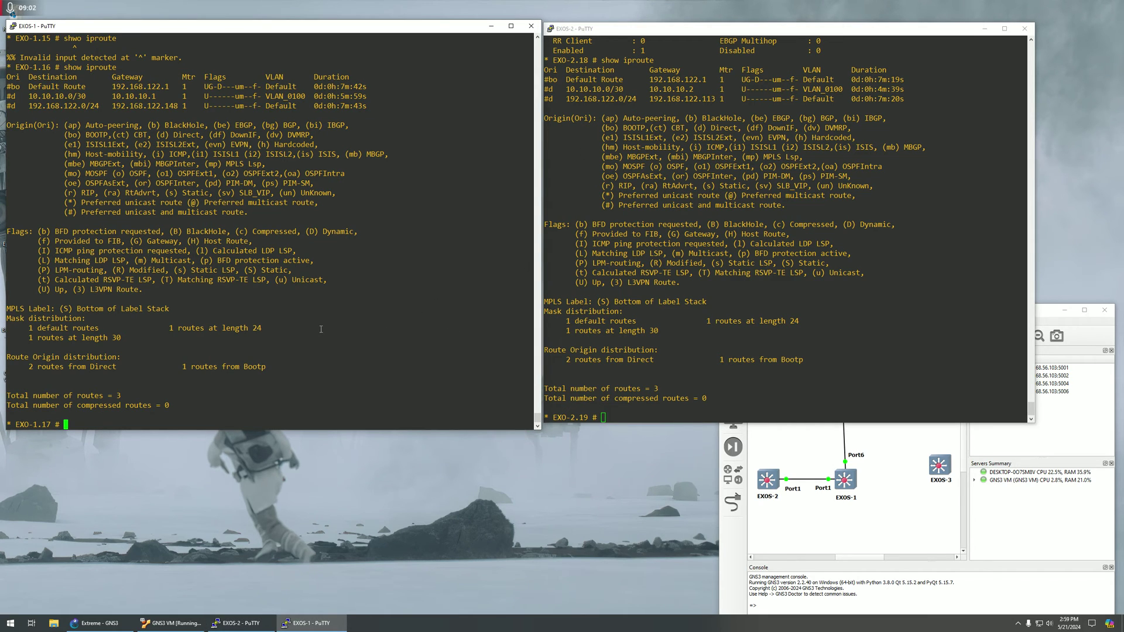
pyautogui.press('Return')
pyautogui.press('Return')
pyautogui.press('Return')
pyautogui.press('Return')
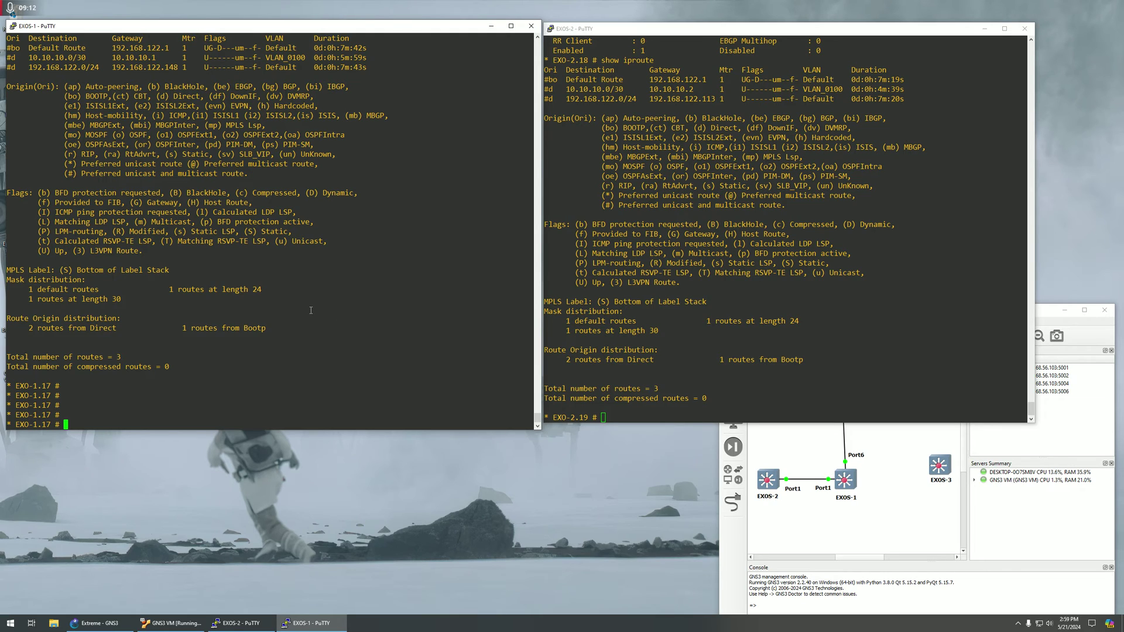
pyautogui.write('create vlan 11')
# Create VLAN 11 on EXO-1 with port 6 tagged, address 11.11.11.1/24 and IP forwarding.
pyautogui.press('Return')
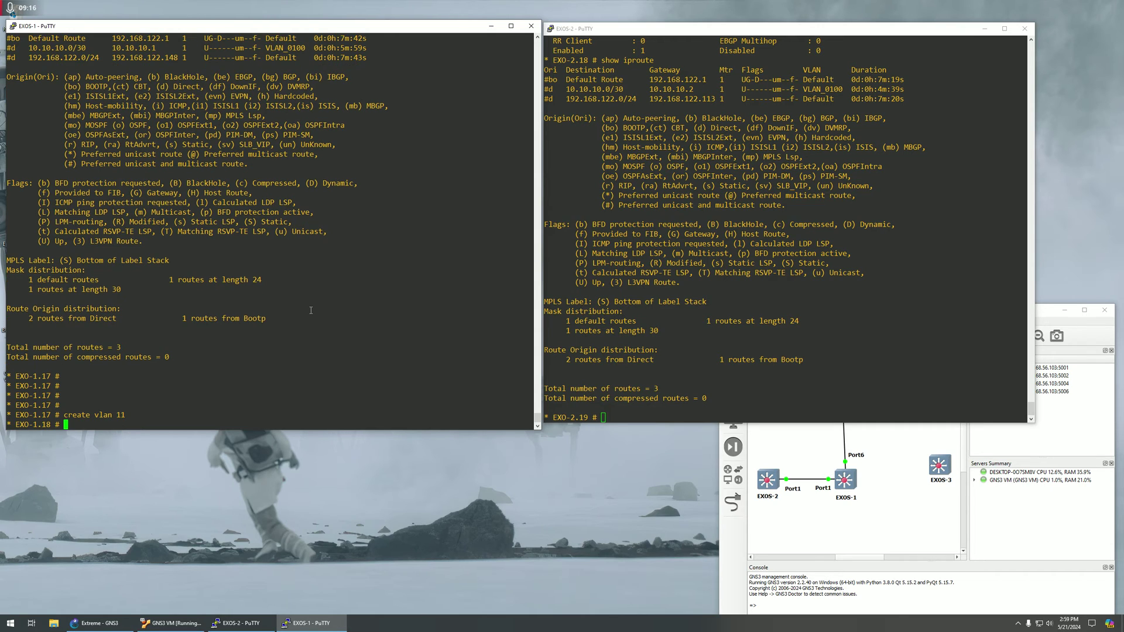
pyautogui.write('configure vlan 11 add port 6 tagged')
pyautogui.press('Return')
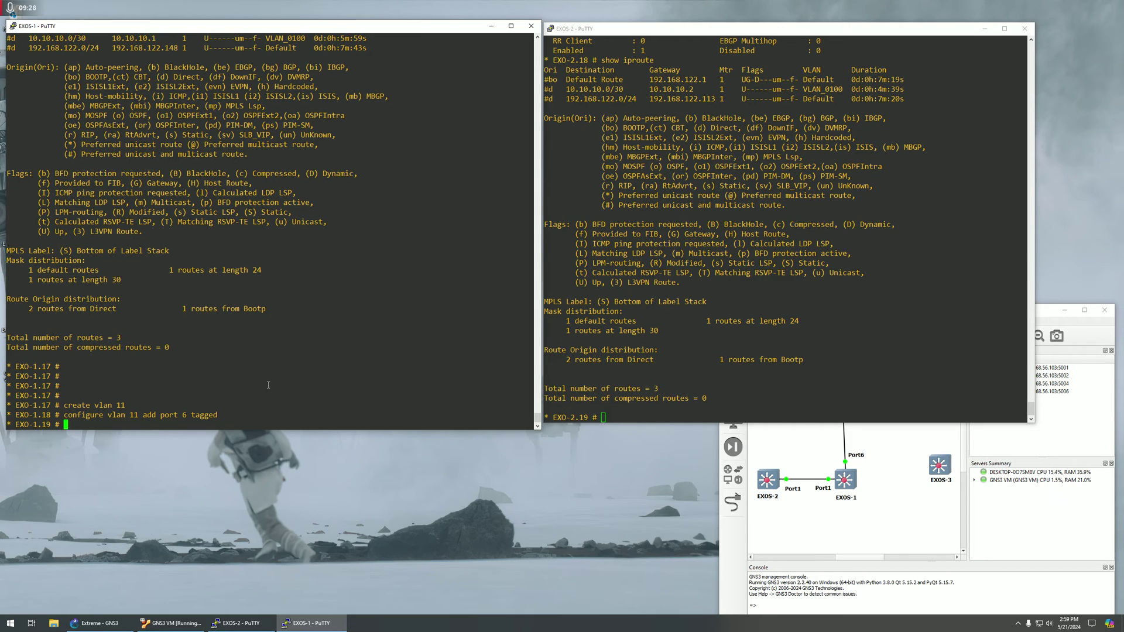
pyautogui.write('configure vlan 11 ipaddress 11.11.1')
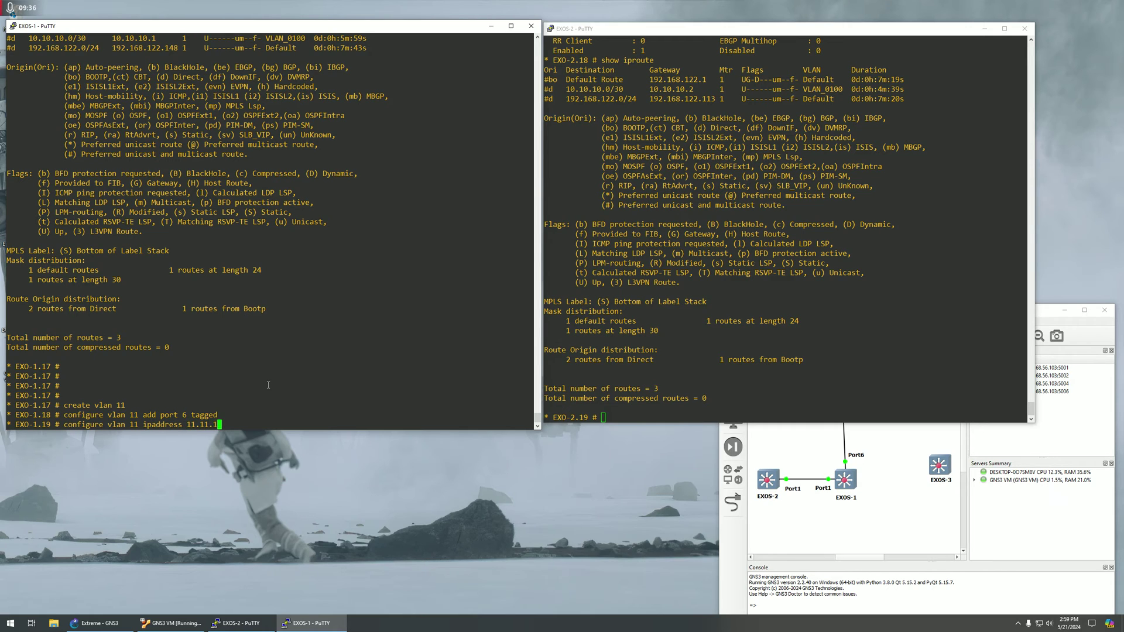
pyautogui.write('1.1/24')
pyautogui.press('Return')
pyautogui.write('enable ')
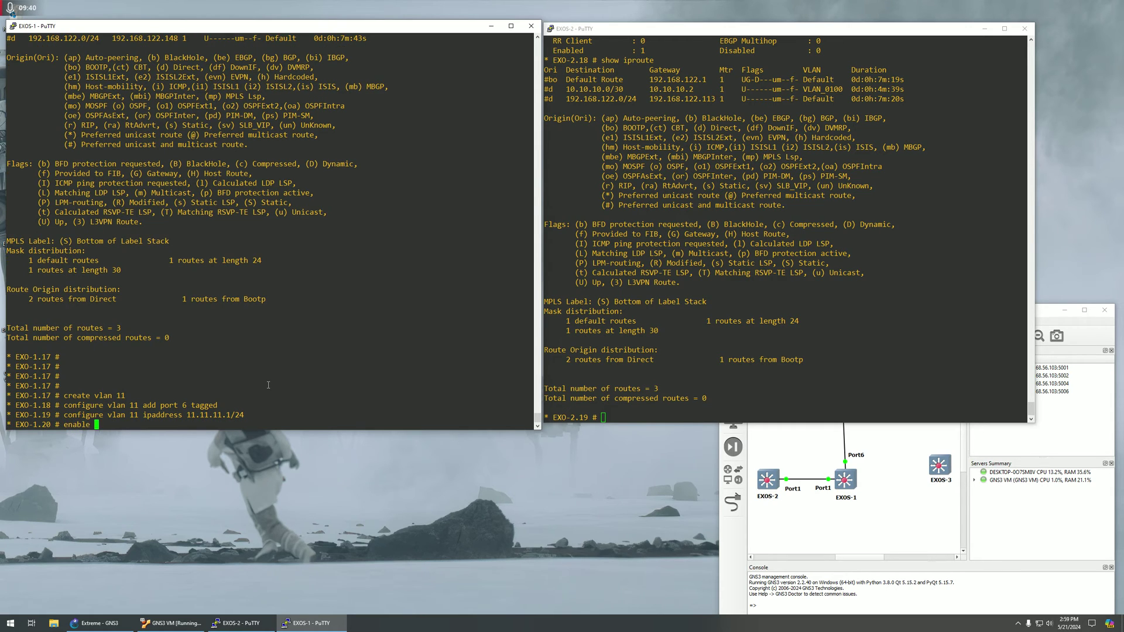
pyautogui.write('ipforwarding vlan 11')
pyautogui.press('Return')
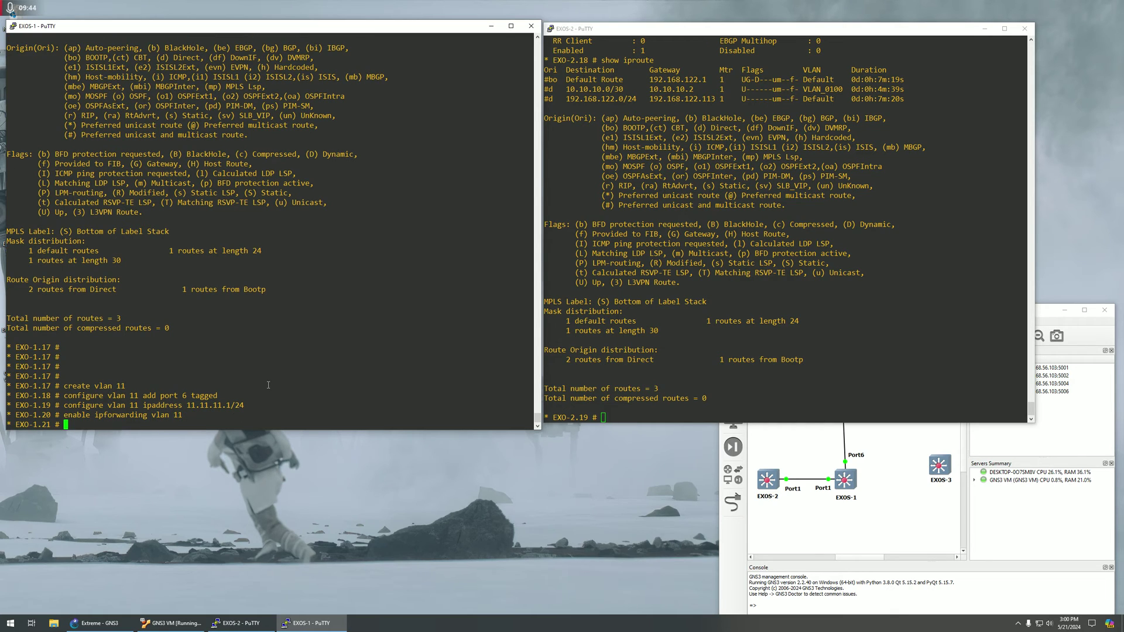
# Ping 11.11.11.1 locally on EXO-1 to confirm it answers.
pyautogui.press('Return')
pyautogui.press('Return')
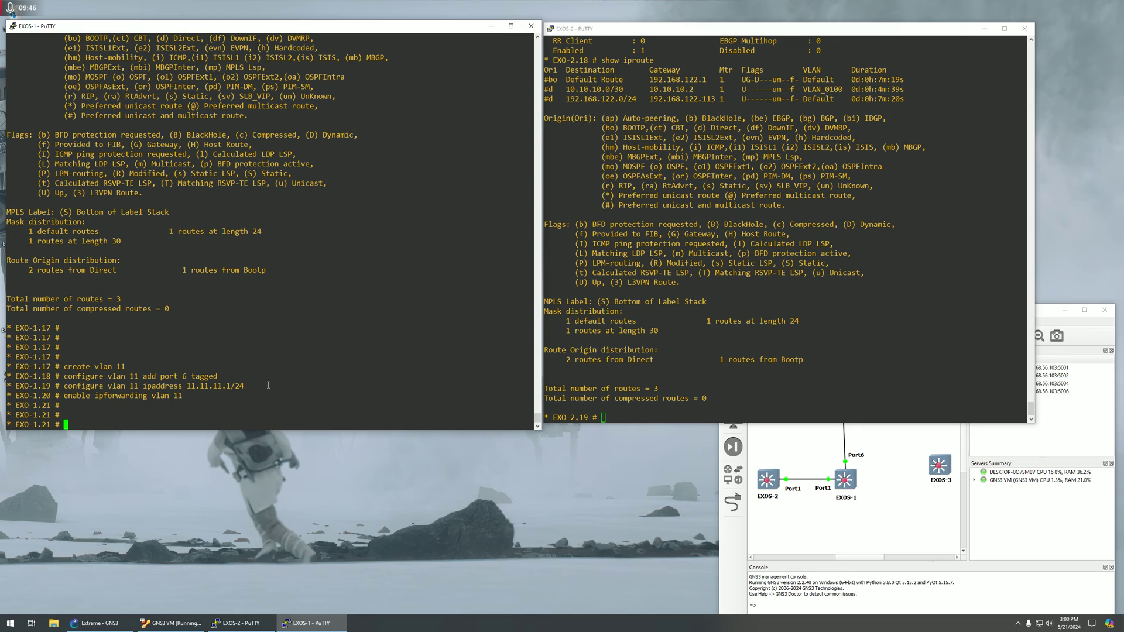
pyautogui.write('ping 11.11.11.1')
pyautogui.press('Return')
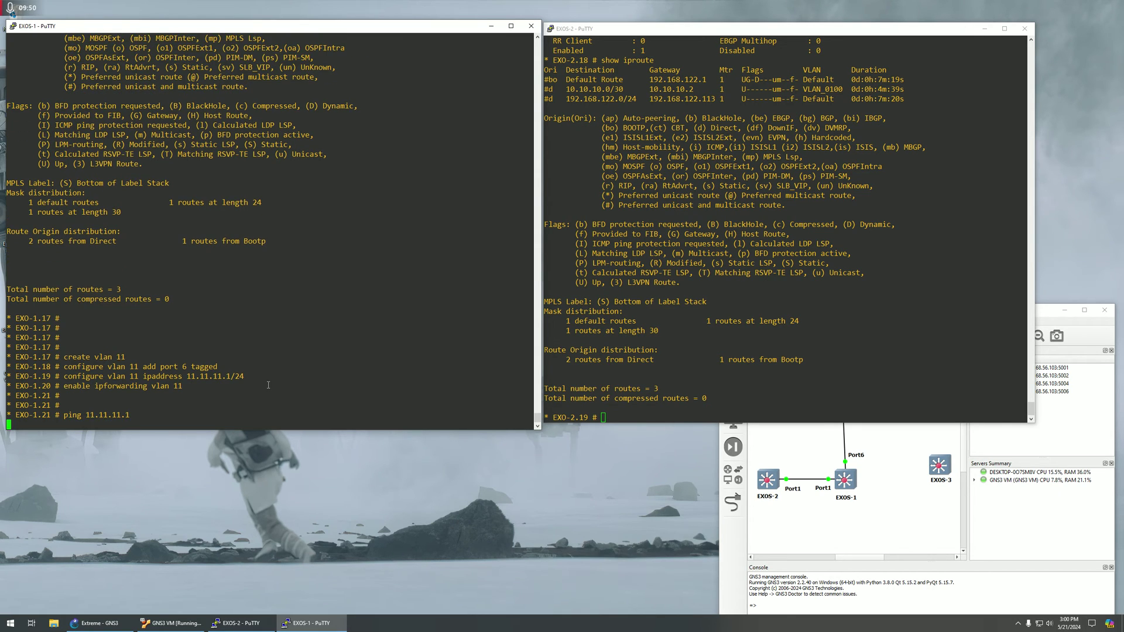
pyautogui.click(735, 345)
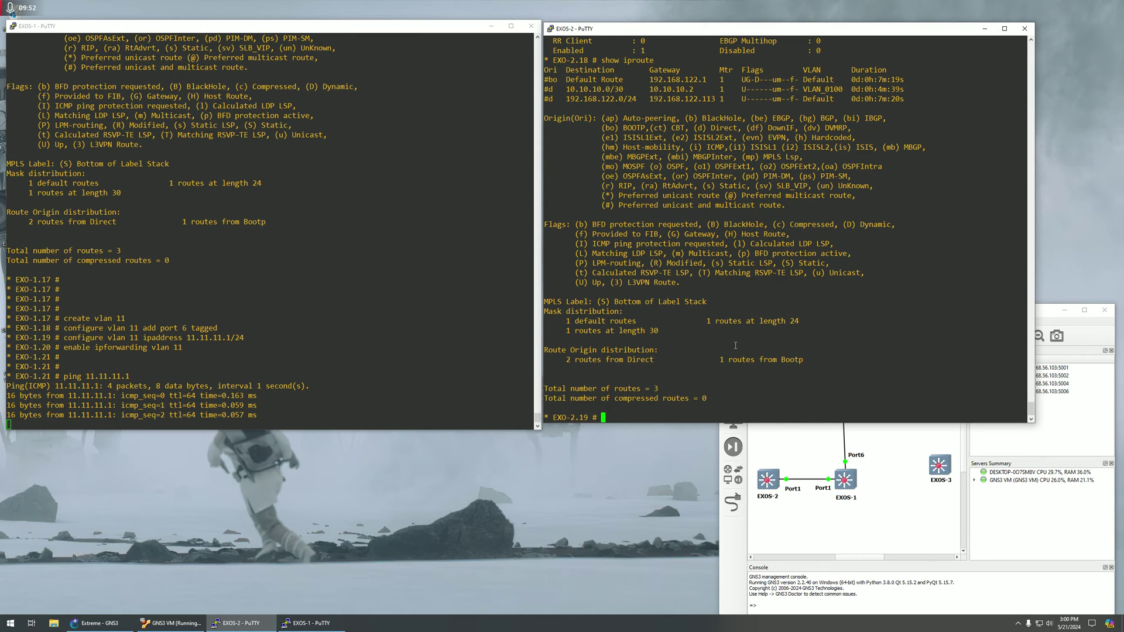
pyautogui.write('show iproute')
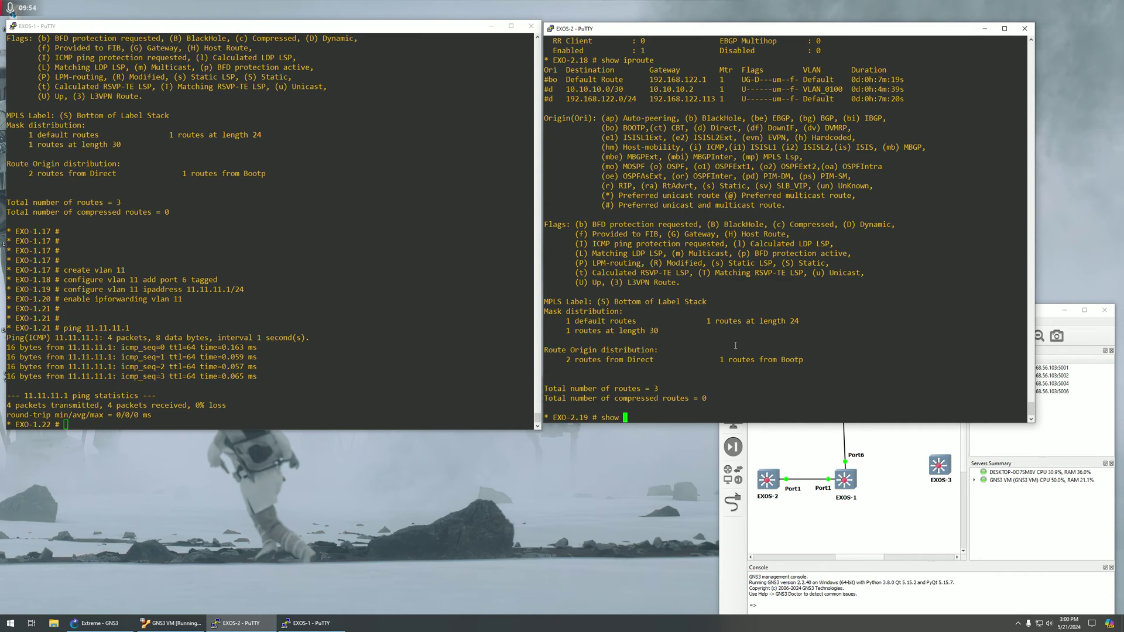
# Show EXO-2's routing table and highlight its route rows and origin codes.
pyautogui.press('Return')
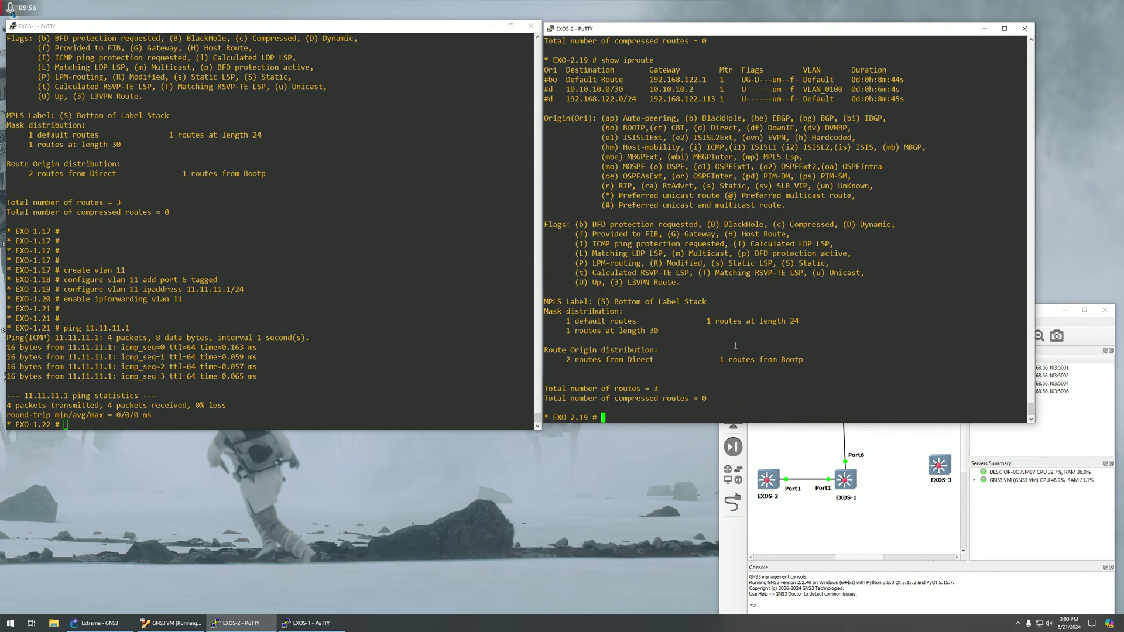
pyautogui.moveTo(600, 88); pyautogui.dragTo(644, 127)
pyautogui.doubleClick(643, 136)
pyautogui.moveTo(569, 83); pyautogui.dragTo(905, 98)
pyautogui.doubleClick(648, 117)
pyautogui.click(698, 265)
# Ping 11.11.11.1 from EXO-2, then highlight EXO-1's VLAN 11 commands.
pyautogui.write('ping ')
pyautogui.write('11.11.11.')
pyautogui.write('1')
pyautogui.press('Return')
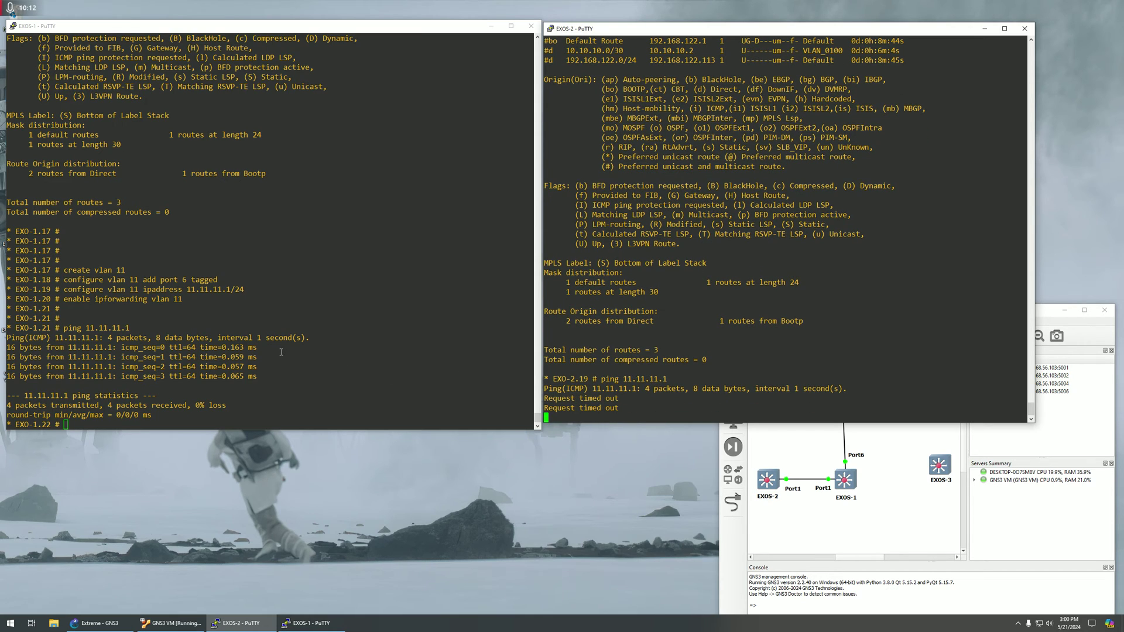
pyautogui.click(226, 352)
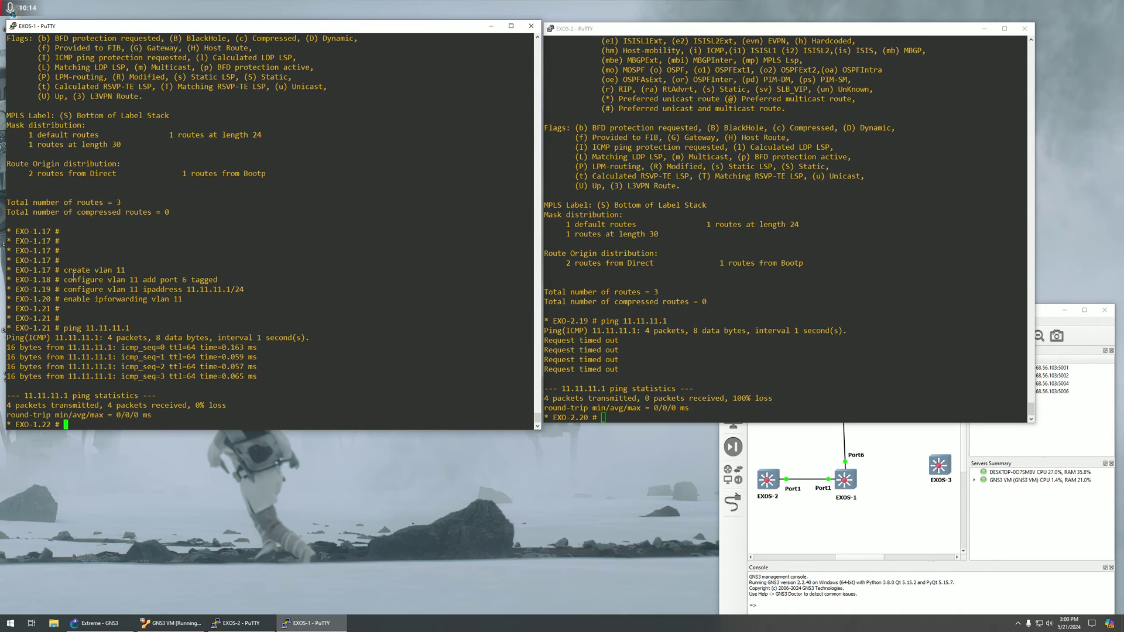
pyautogui.moveTo(63, 269); pyautogui.dragTo(195, 298)
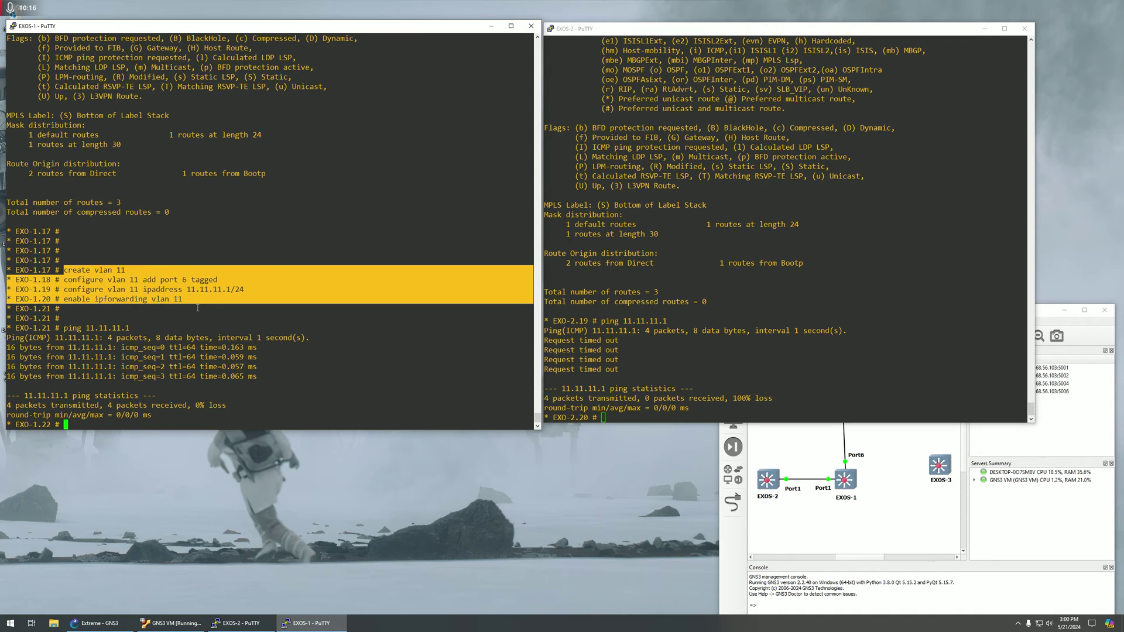
pyautogui.click(213, 318)
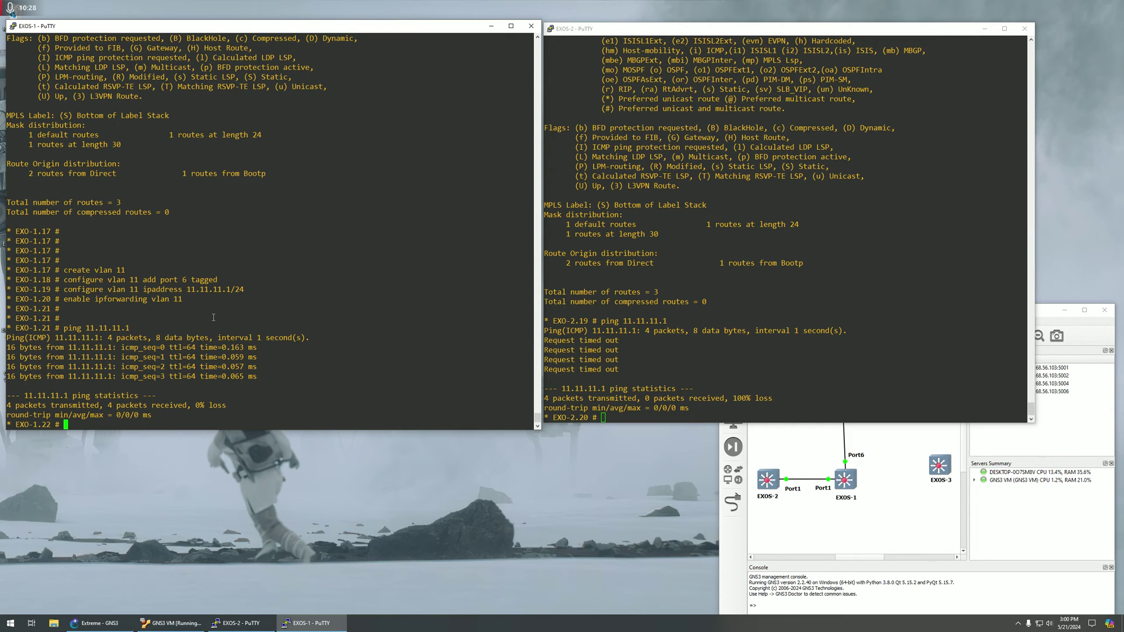
# Show EXO-1's routing table and highlight the direct 11.11.11.0/24 route.
pyautogui.write('show iproute')
pyautogui.press('Return')
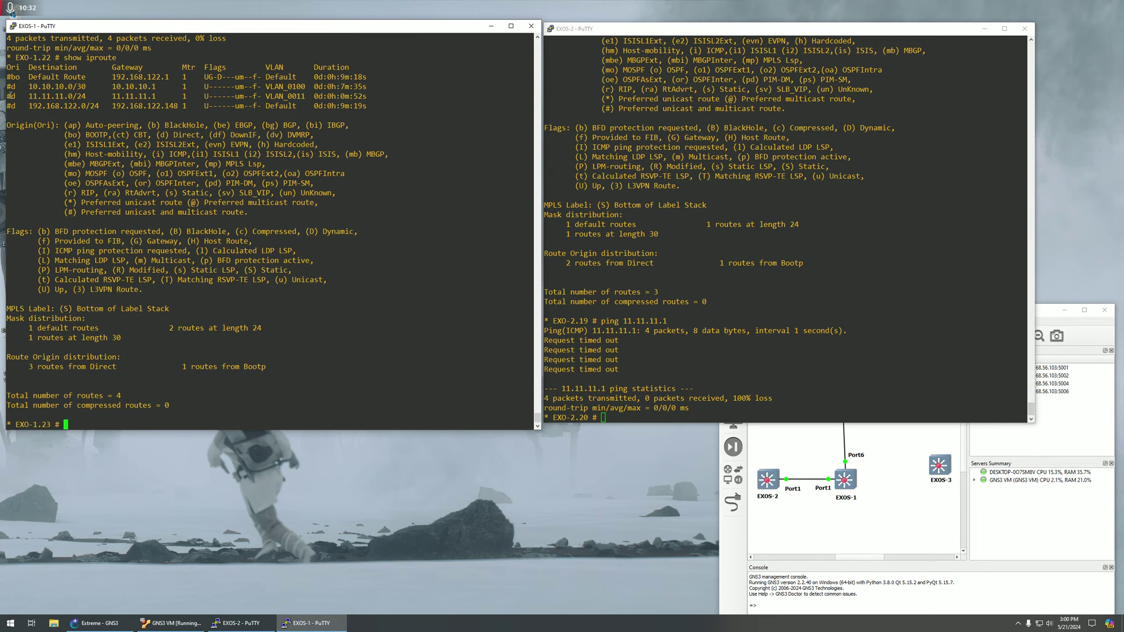
pyautogui.moveTo(11, 95)
pyautogui.mouseDown()
pyautogui.moveTo(59, 105)
pyautogui.moveTo(17, 95)
pyautogui.mouseUp()
pyautogui.moveTo(28, 96); pyautogui.dragTo(14, 96)
pyautogui.click(114, 211)
# Run 'enable bgp export direct address-family ipv4-unicast' on EXO-1, then 'show bgp'.
pyautogui.write('enable bgp export direct address-family ')
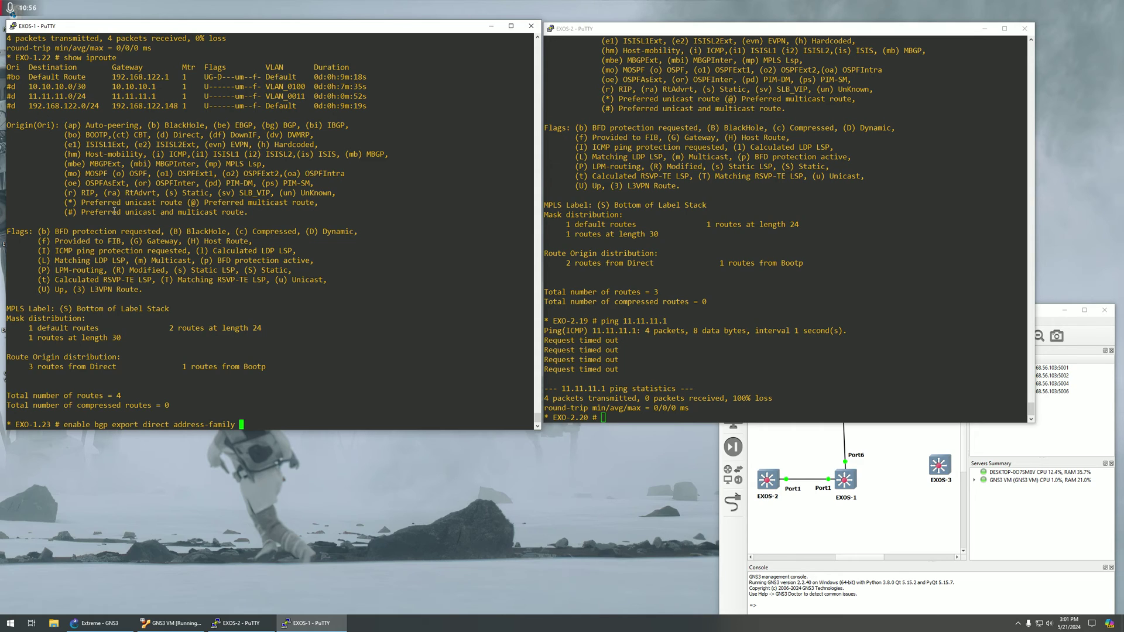
pyautogui.write('ipv?')
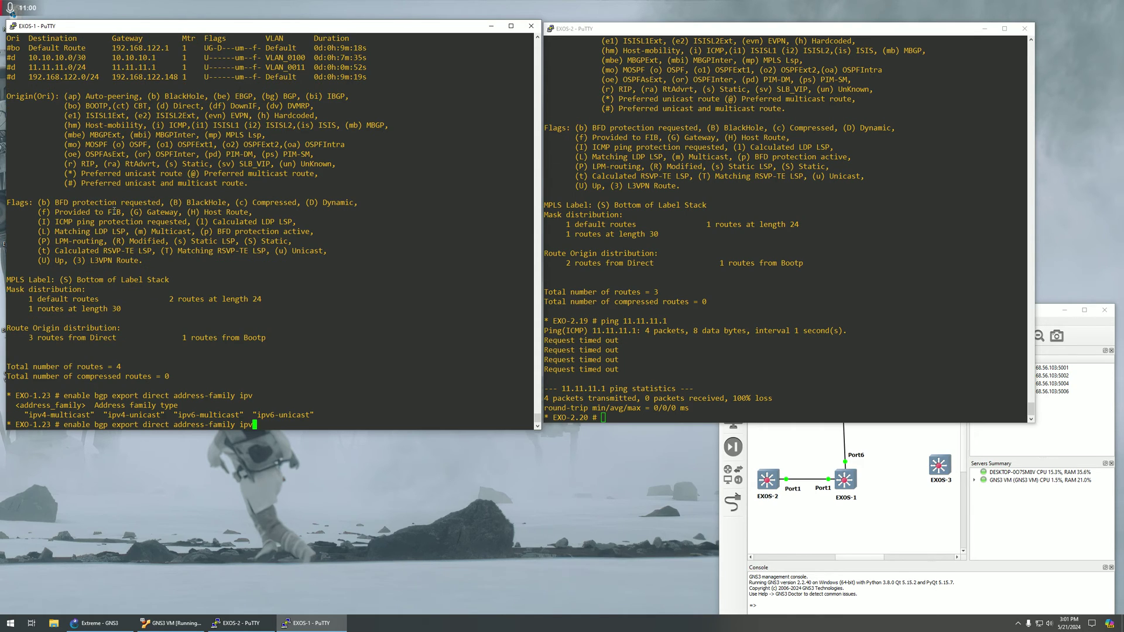
pyautogui.write('4-unicast')
pyautogui.press('Return')
pyautogui.press('Return')
pyautogui.press('Return')
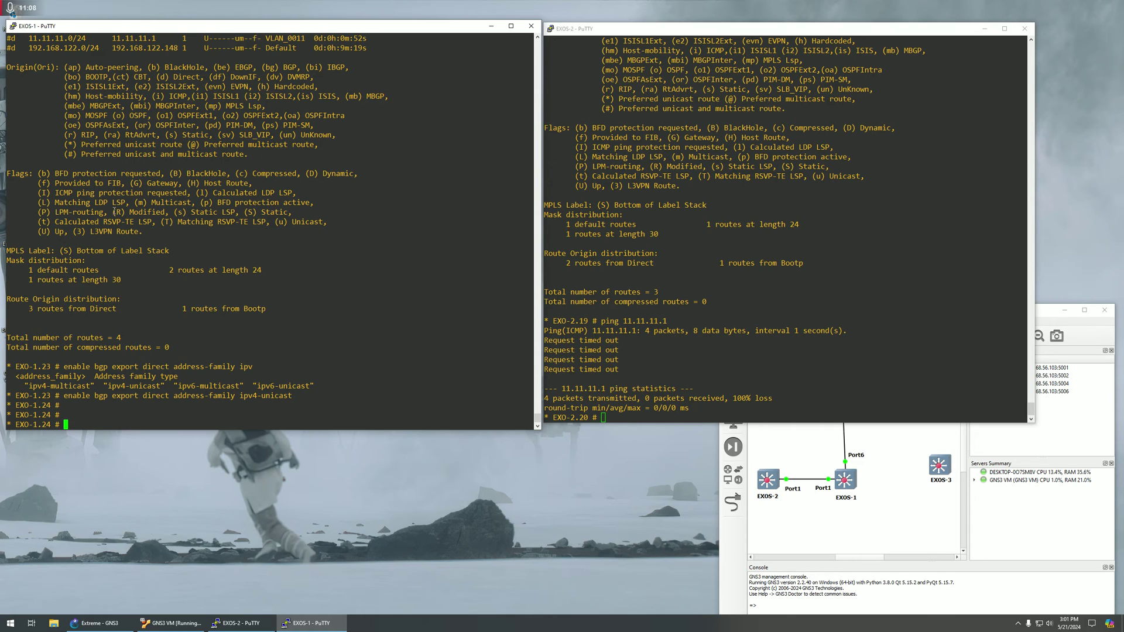
pyautogui.write('shwo')
pyautogui.press('Left')
pyautogui.press('BackSpace')
pyautogui.press('Right')
pyautogui.write('w bgp')
pyautogui.press('Return')
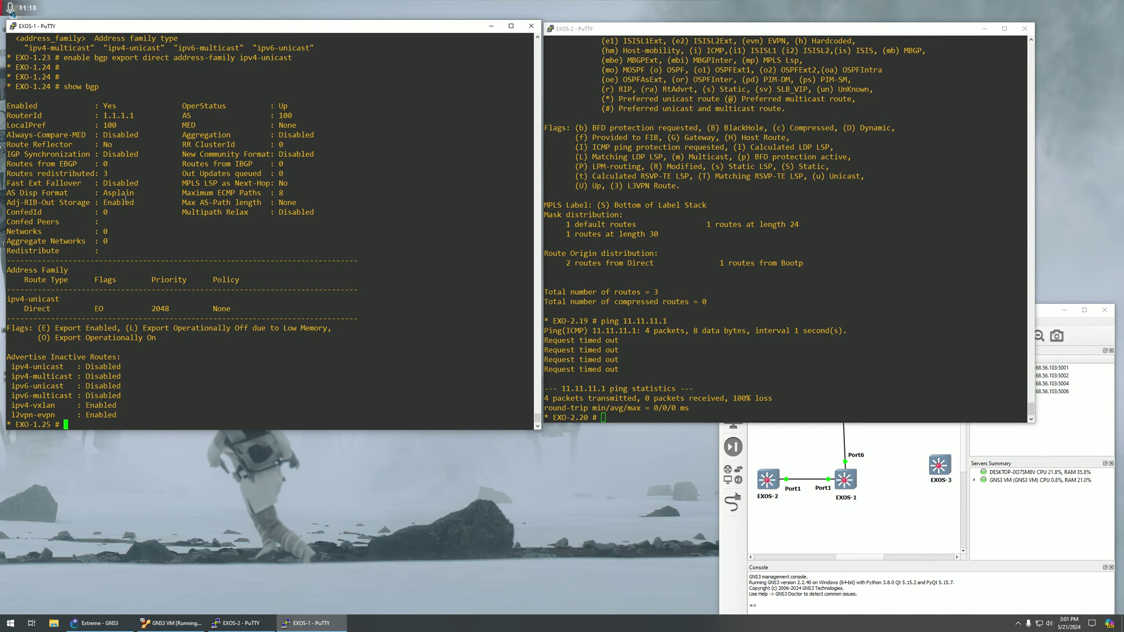
# Redisplay EXO-1's routing table and highlight the 11.11.11.0/24 route.
pyautogui.scroll(13, 126, 199)
pyautogui.scroll(-13, 126, 199)
pyautogui.write('show iproute')
pyautogui.press('Return')
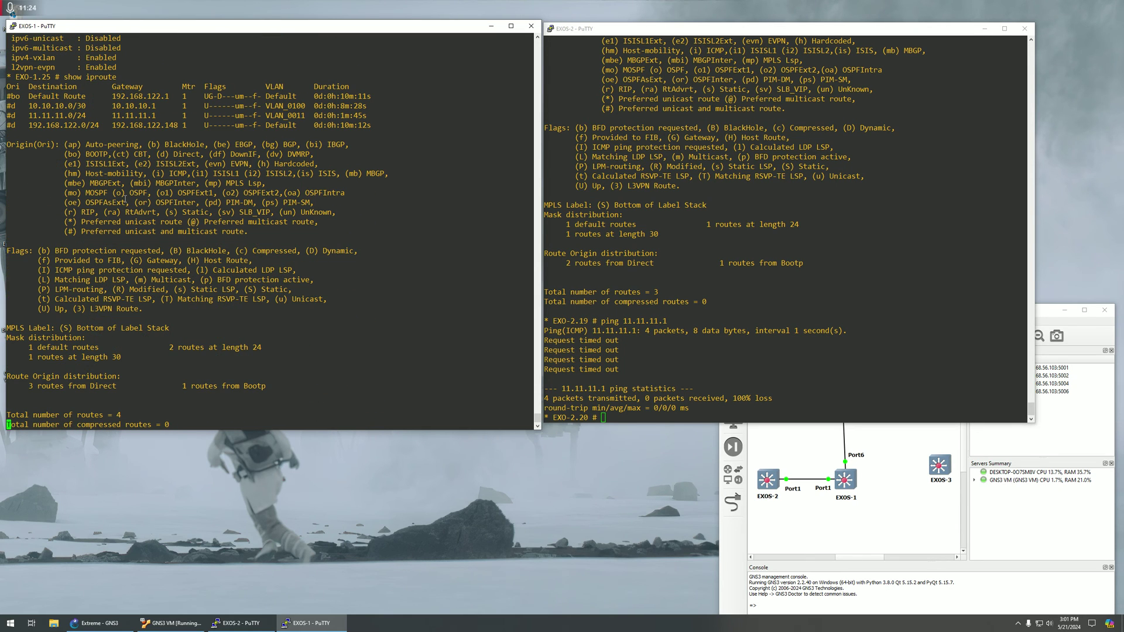
pyautogui.moveTo(32, 96); pyautogui.dragTo(86, 96)
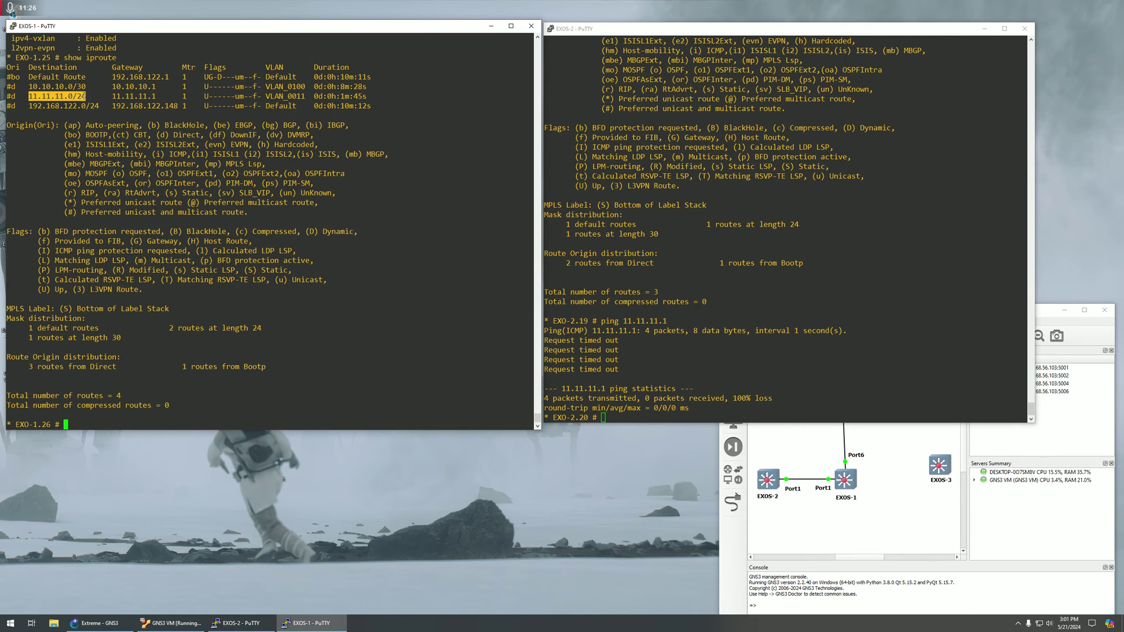
# Show EXO-2's routing table and highlight the eBGP-learned 11.11.11.0/24 route via 10.10.10.1.
pyautogui.click(618, 185)
pyautogui.write('sh')
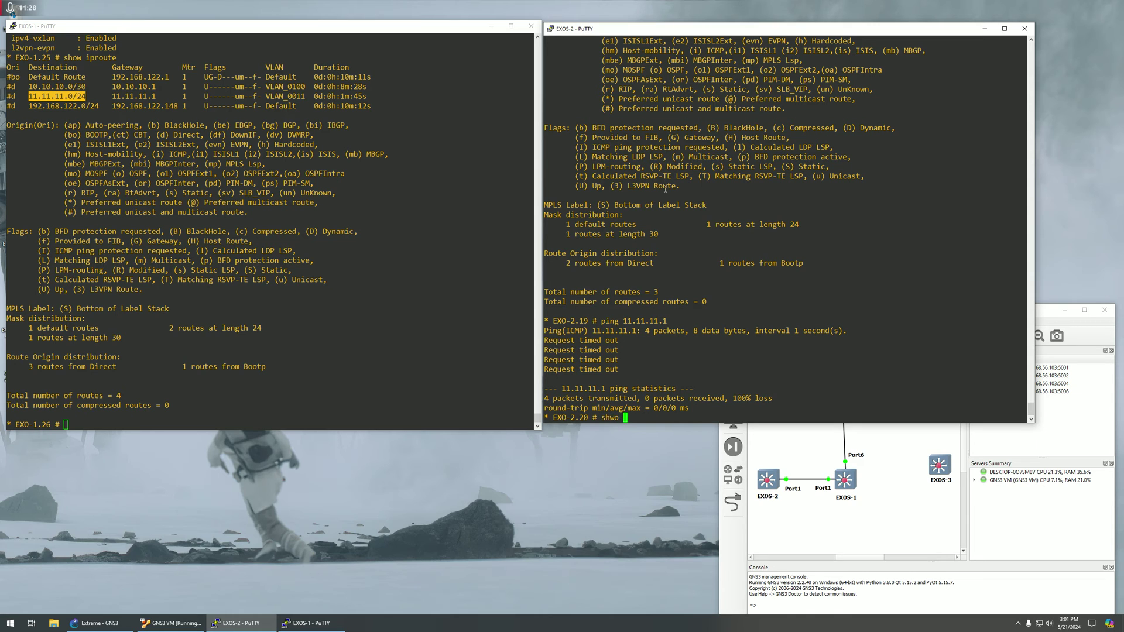
pyautogui.write('ow iproute')
pyautogui.press('Return')
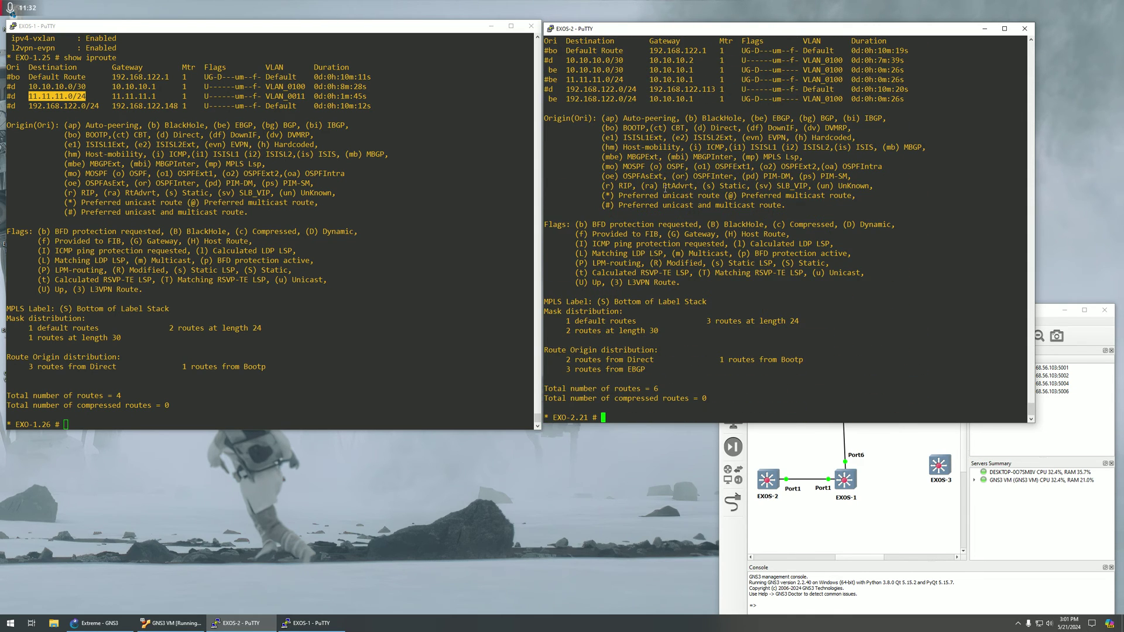
pyautogui.moveTo(544, 79); pyautogui.dragTo(904, 81)
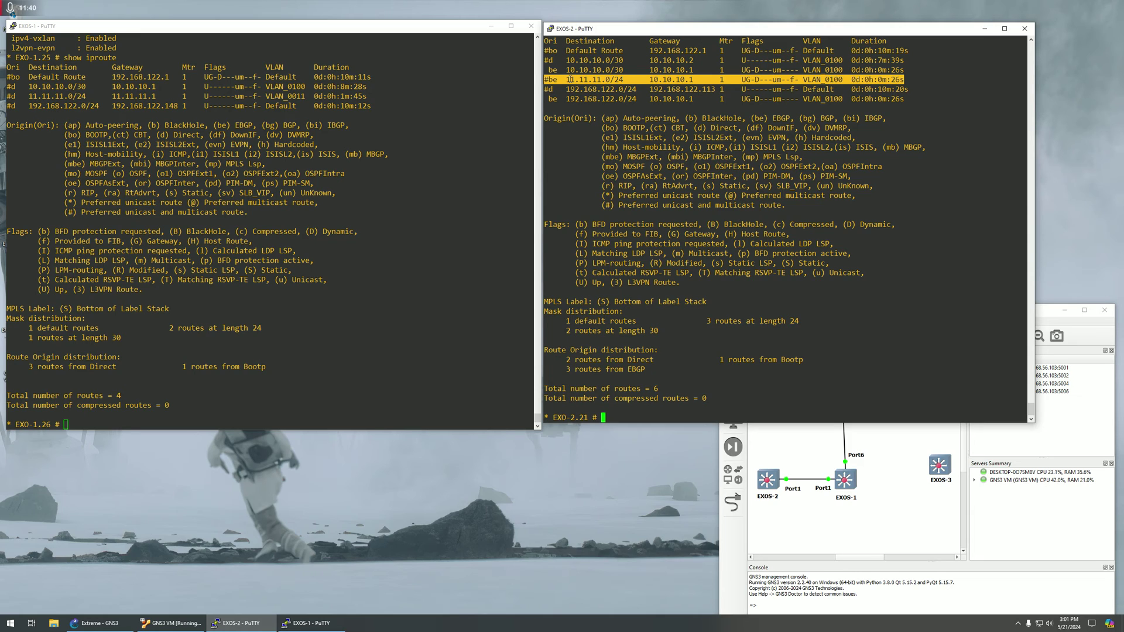
pyautogui.moveTo(549, 80); pyautogui.dragTo(635, 78)
# Run 'show vlan' and 'show bgp' on EXO-1, highlighting 'Routes redistributed: 3'.
pyautogui.click(234, 224)
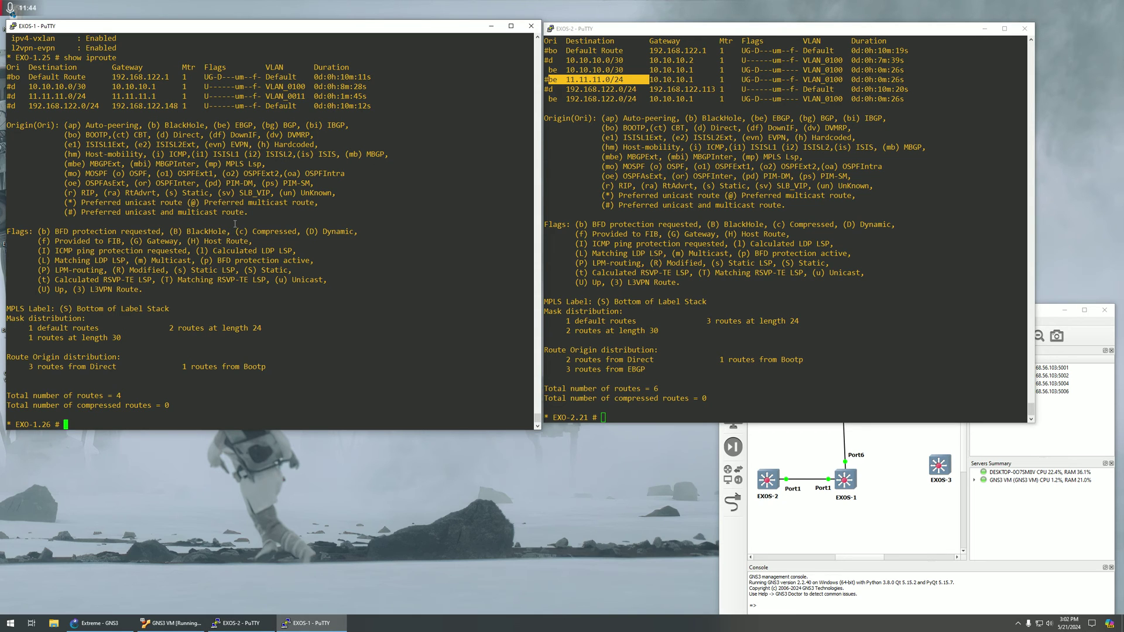
pyautogui.write('show vlan')
pyautogui.press('Return')
pyautogui.write('s')
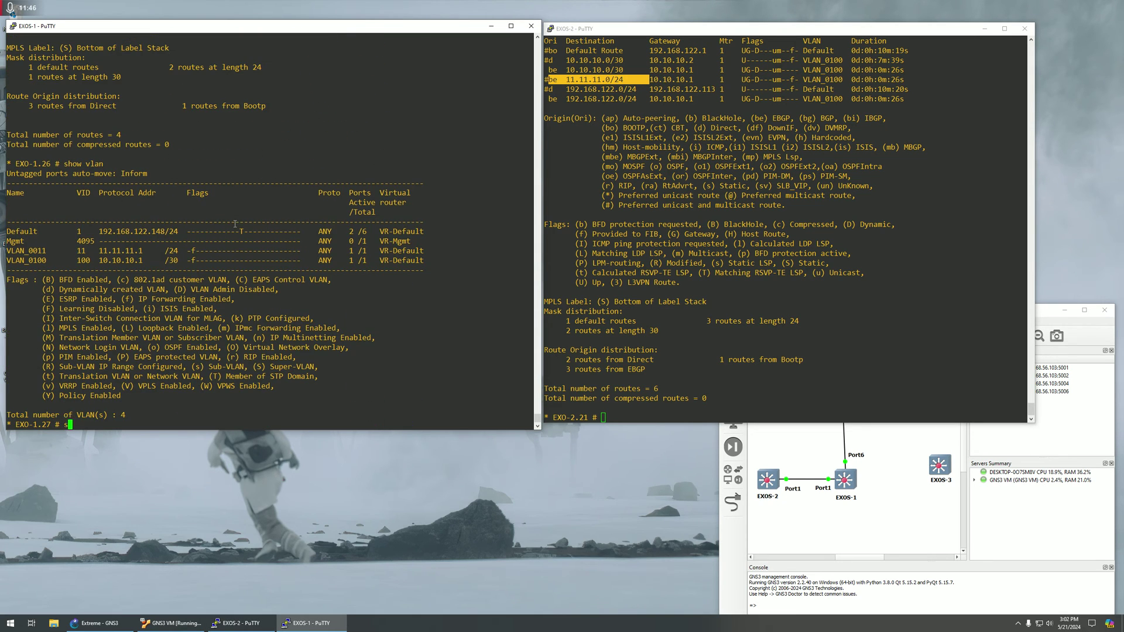
pyautogui.write('how bgp')
pyautogui.press('Return')
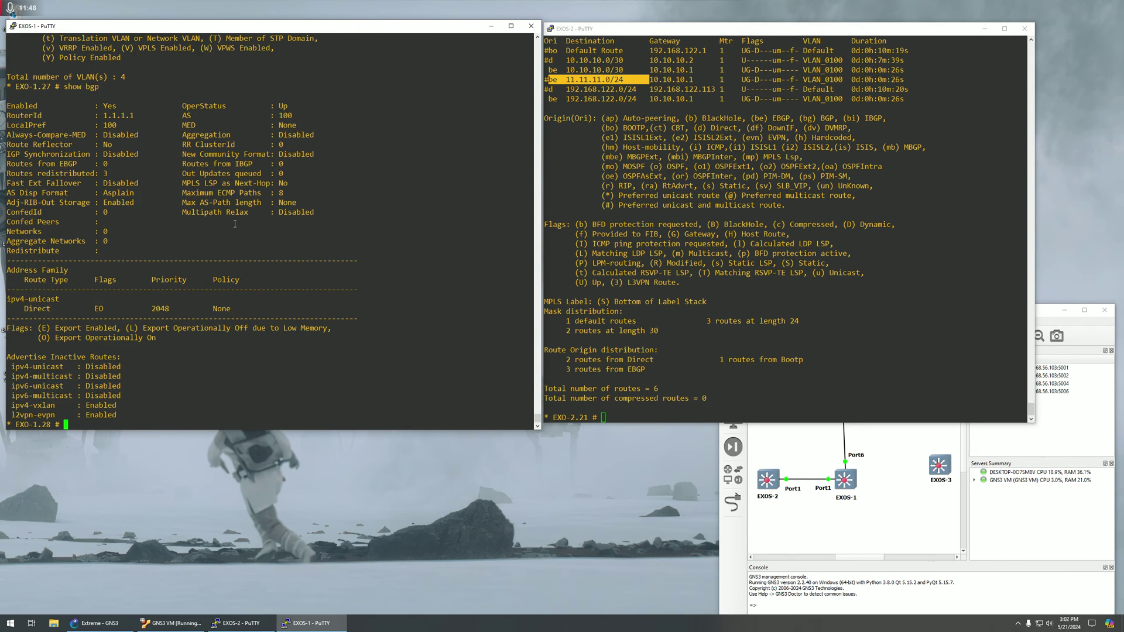
pyautogui.moveTo(117, 174); pyautogui.dragTo(9, 176)
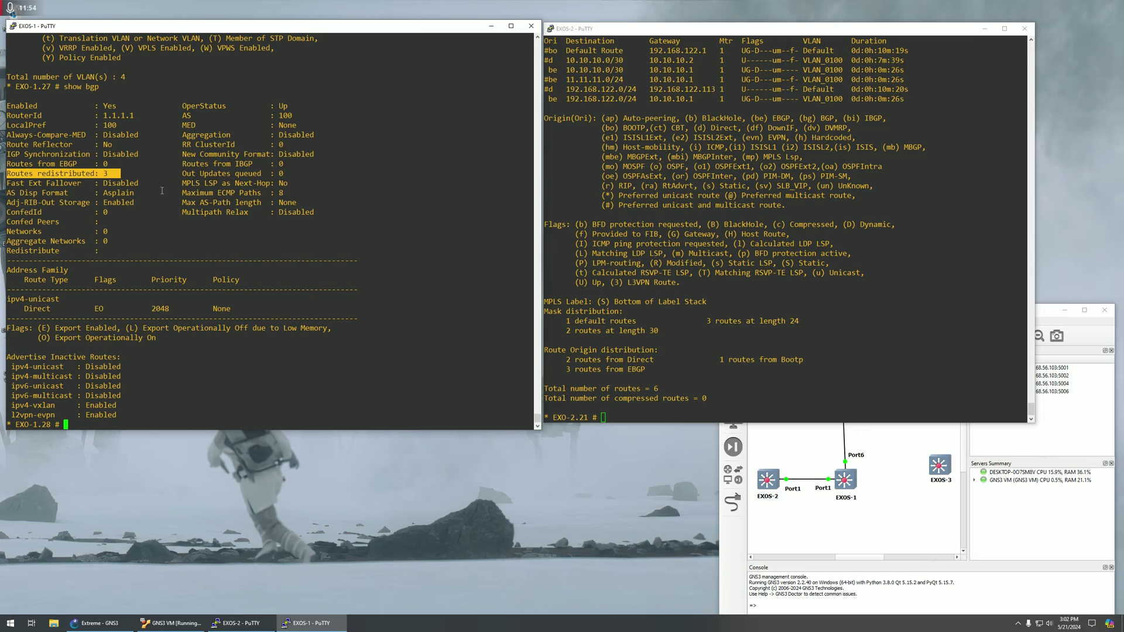
pyautogui.doubleClick(89, 174)
pyautogui.moveTo(89, 174); pyautogui.dragTo(180, 175)
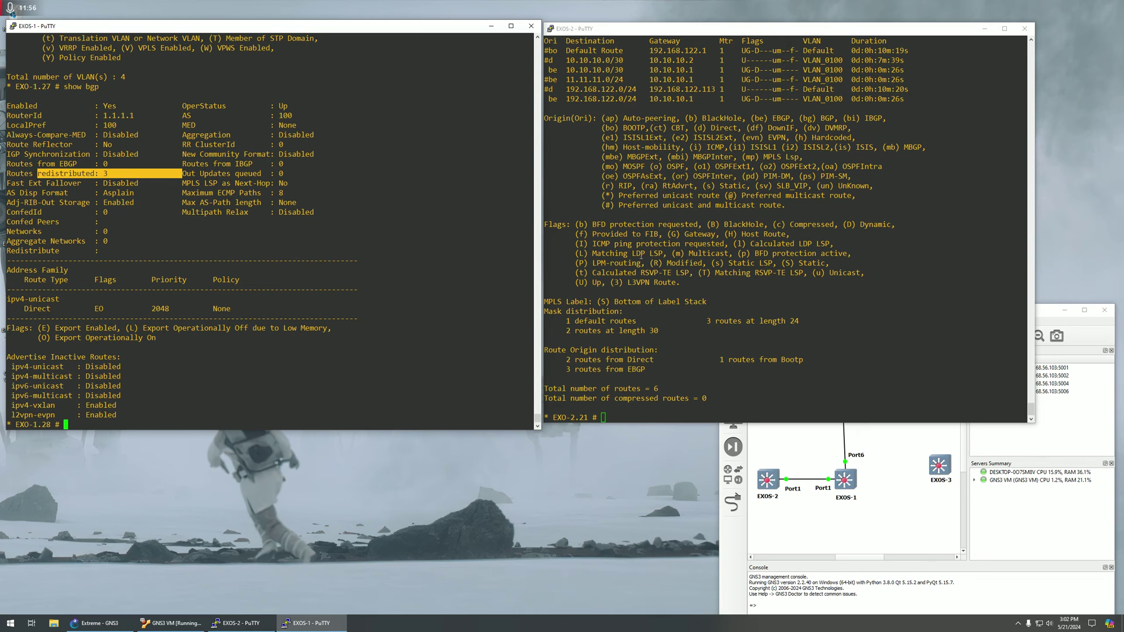
pyautogui.click(637, 247)
# Ping 11.11.11.1 from EXO-2, getting 4 replies with 0% loss.
pyautogui.write('p')
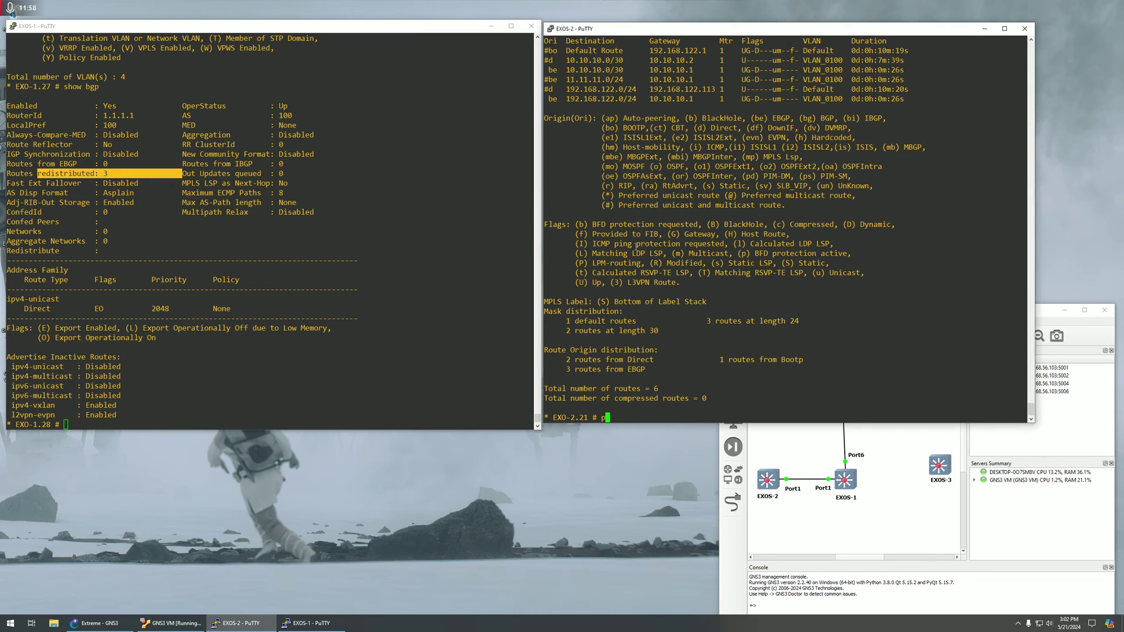
pyautogui.write('ing 1')
pyautogui.write('1.11.11.1')
pyautogui.press('Return')
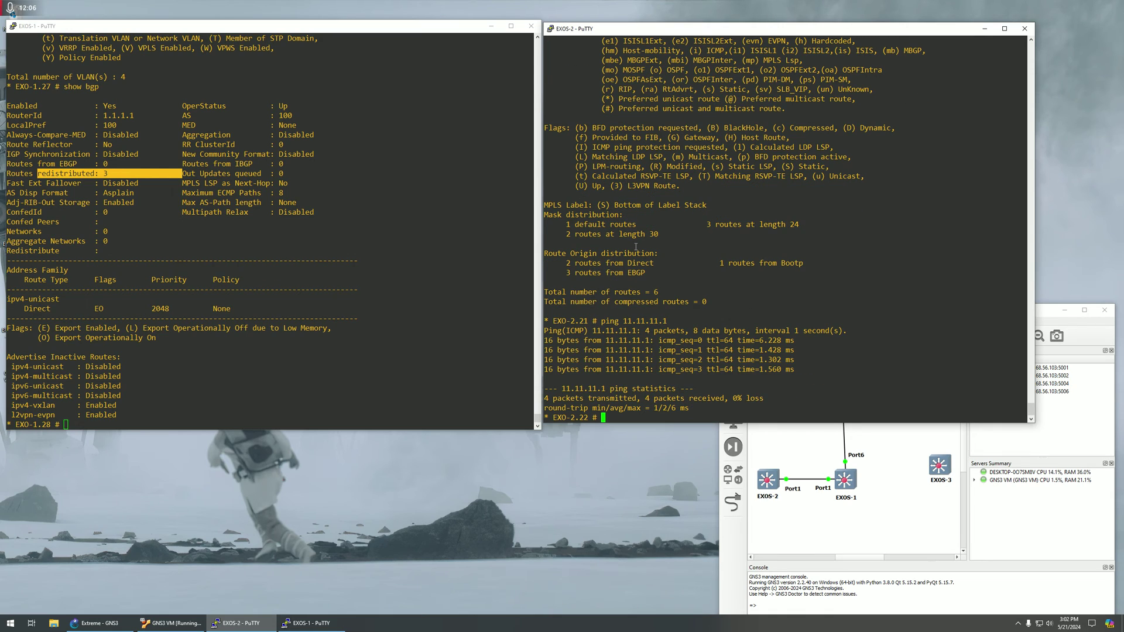
pyautogui.click(211, 357)
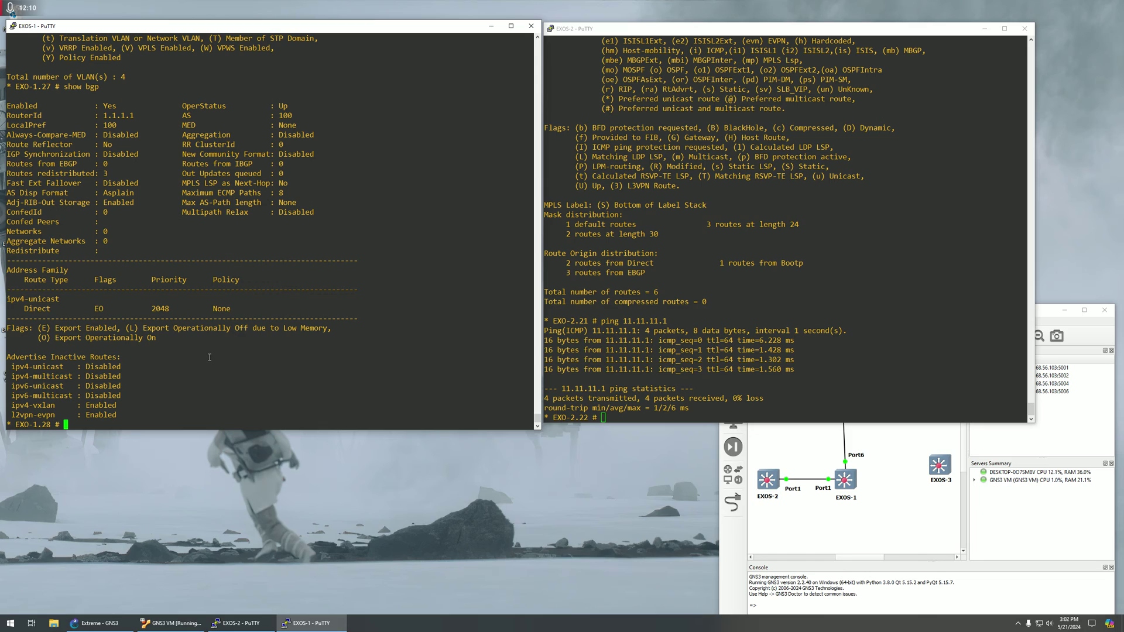
pyautogui.press('Return')
pyautogui.press('Return')
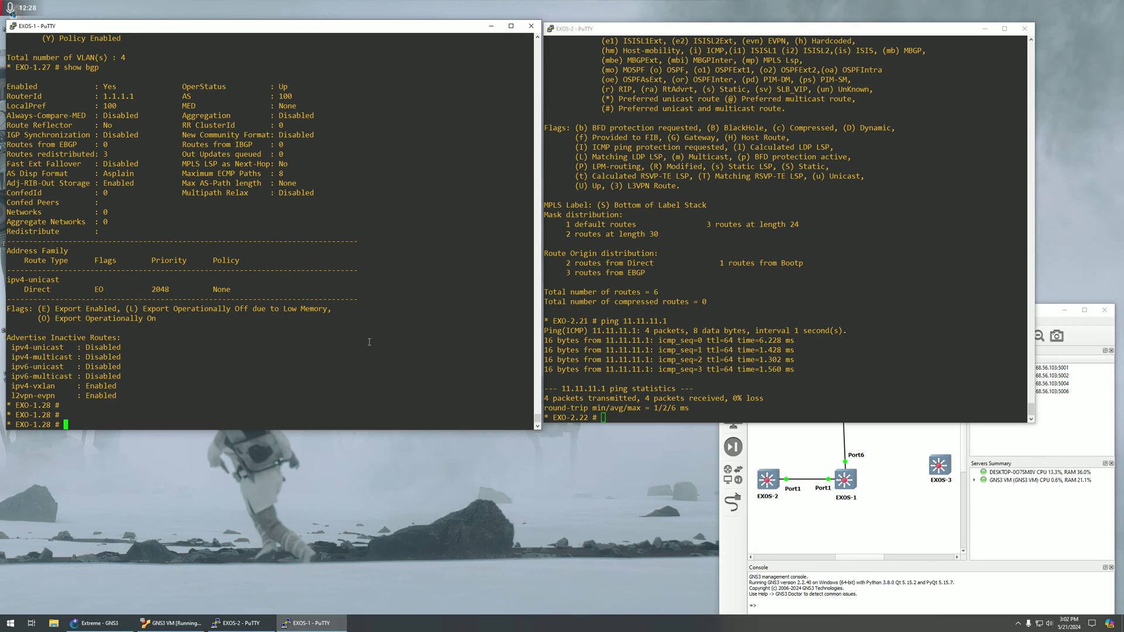
# Run 'show config' on EXOS-1 after an initial 'show run', then quit the pager.
pyautogui.write('show run')
pyautogui.press('Return')
pyautogui.write('show ru')
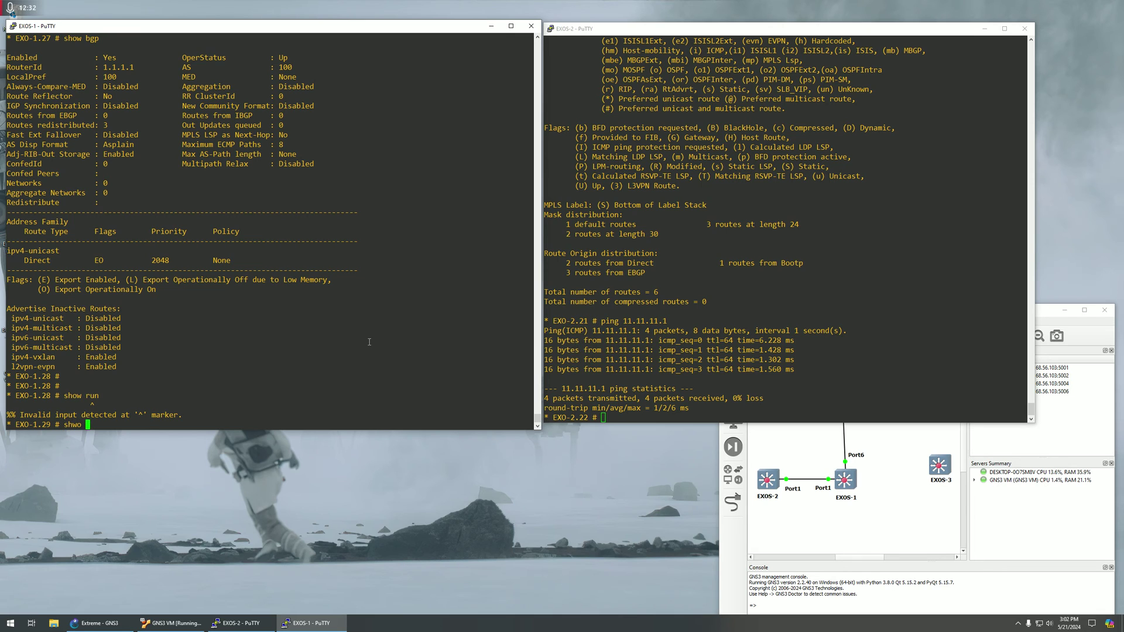
pyautogui.press('BackSpace')
pyautogui.press('BackSpace')
pyautogui.press('BackSpace')
pyautogui.press('BackSpace')
pyautogui.press('BackSpace')
pyautogui.write('ow config')
pyautogui.press('Return')
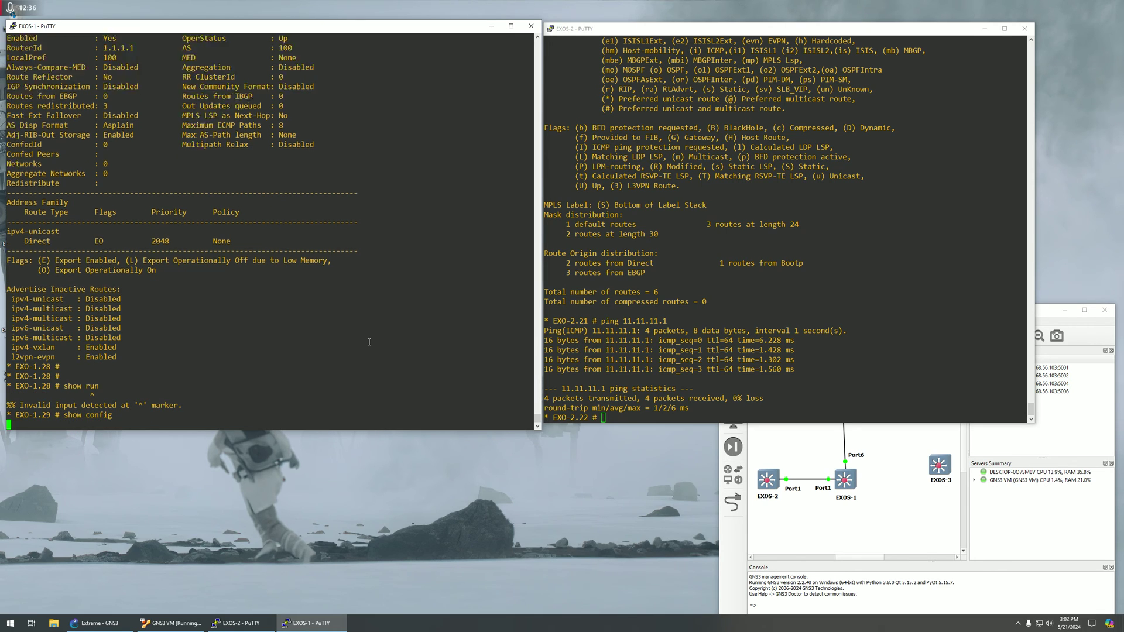
pyautogui.press('q')
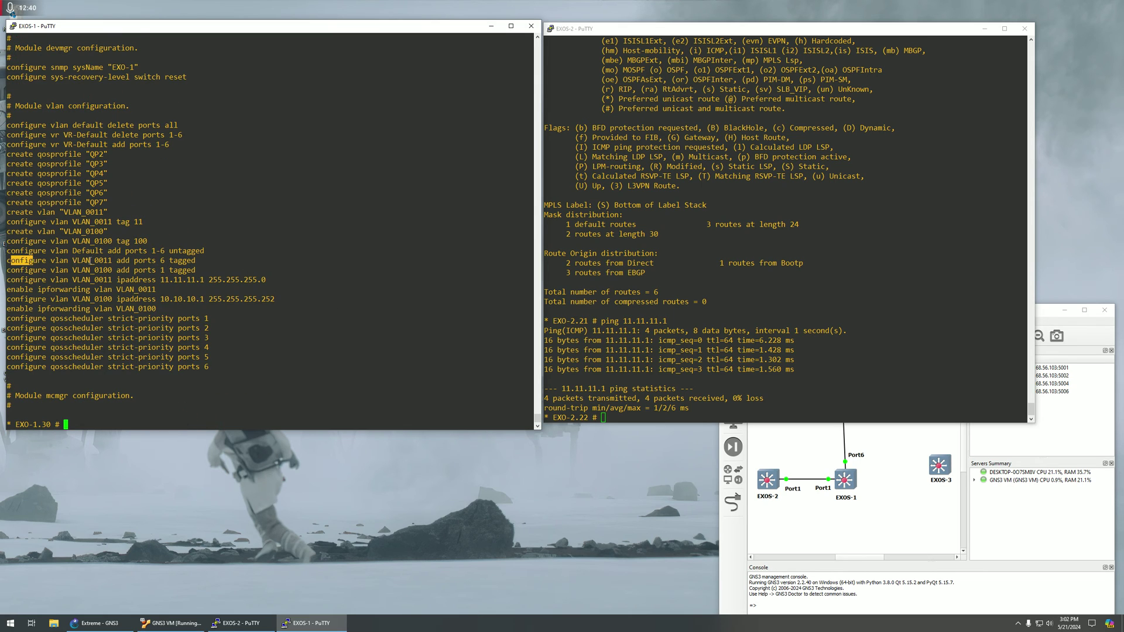
# Highlight the 'configure vlan VLAN_0011 add ports 6 tagged' line and check the Port6 link in the topology.
pyautogui.moveTo(11, 261); pyautogui.dragTo(195, 262)
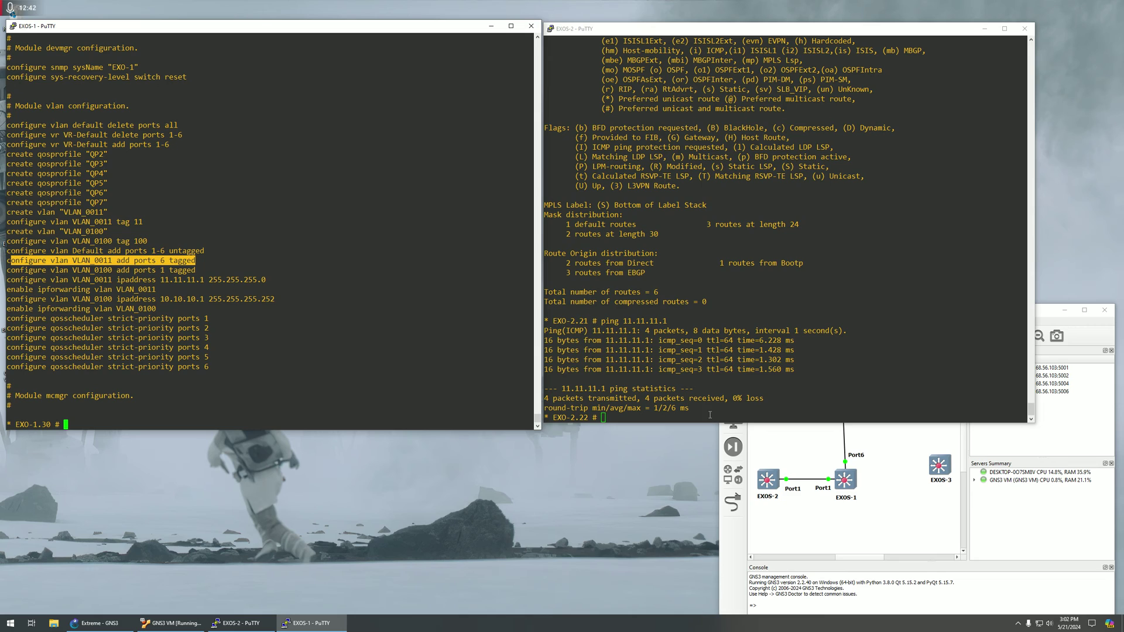
pyautogui.click(853, 455)
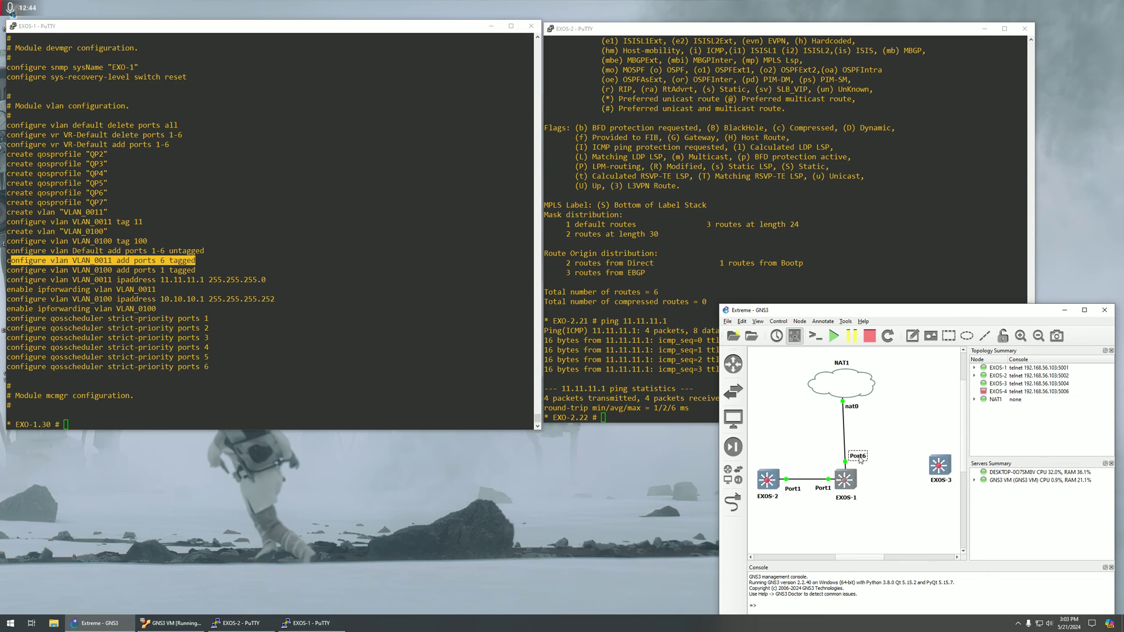
pyautogui.moveTo(841, 384); pyautogui.dragTo(844, 385)
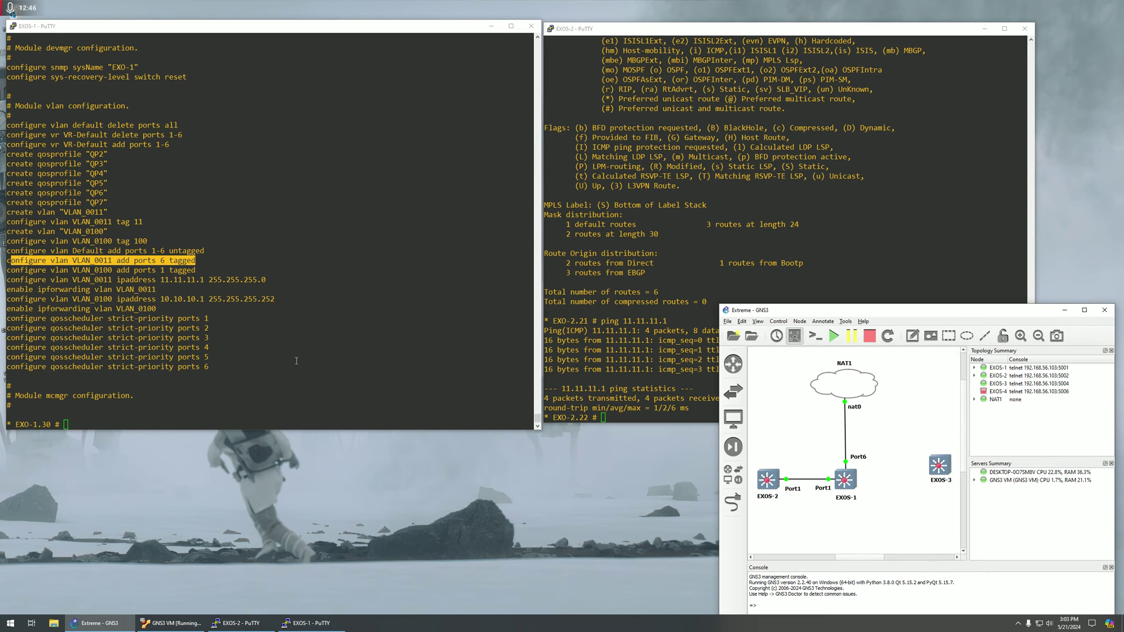
# Run 'show iproute' on EXOS-2 and highlight its 11.11.11.0/24 route.
pyautogui.click(589, 344)
pyautogui.write('sh')
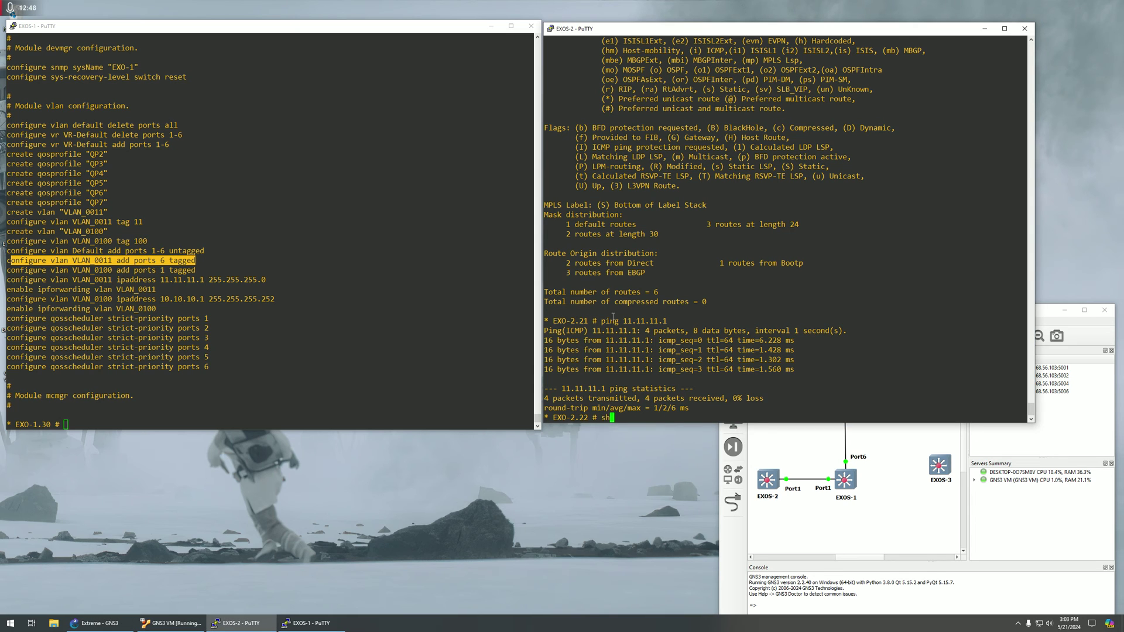
pyautogui.write('ow iproute')
pyautogui.press('Return')
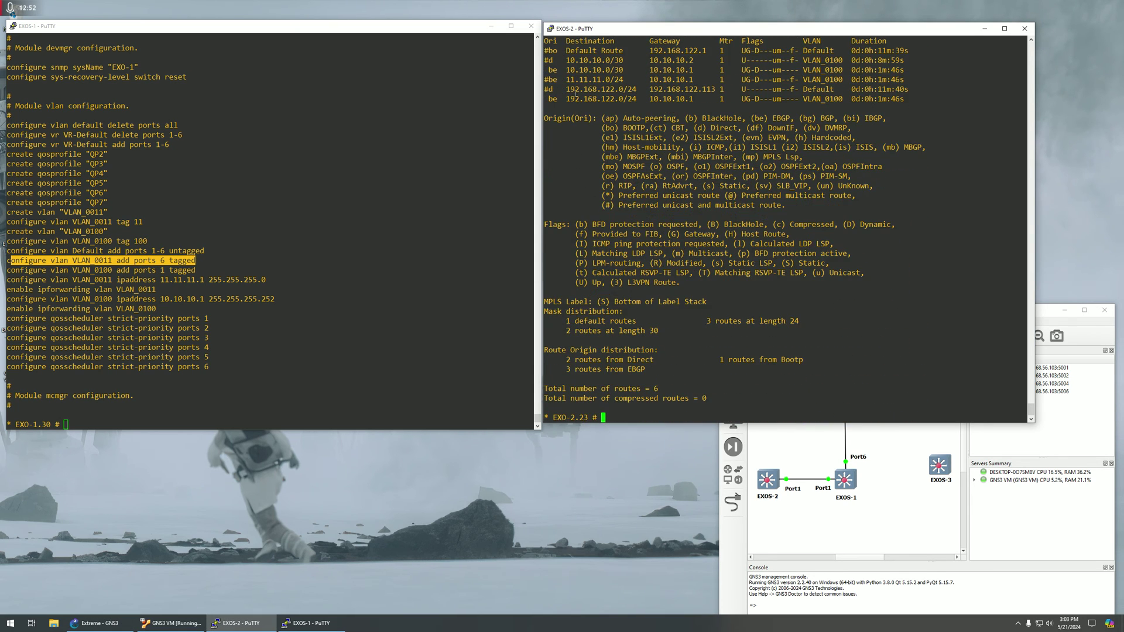
pyautogui.moveTo(559, 79); pyautogui.dragTo(631, 79)
# On EXOS-1, run 'configure vlan 11 delete ports 6' using Tab completion.
pyautogui.click(287, 223)
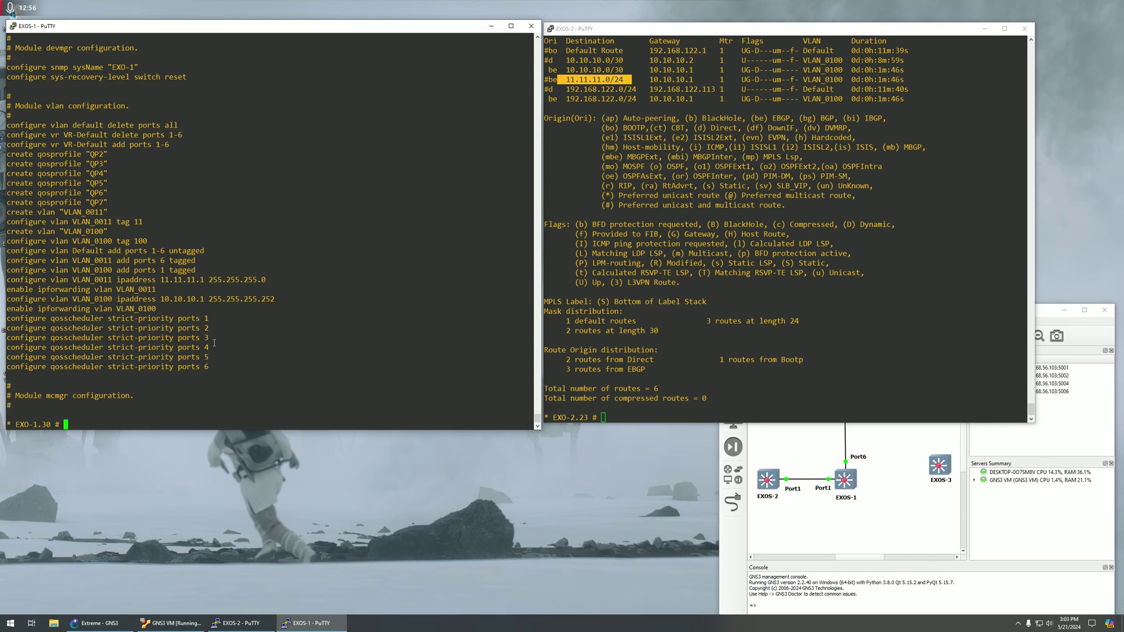
pyautogui.write('configure vlan 11 re')
pyautogui.press('Tab')
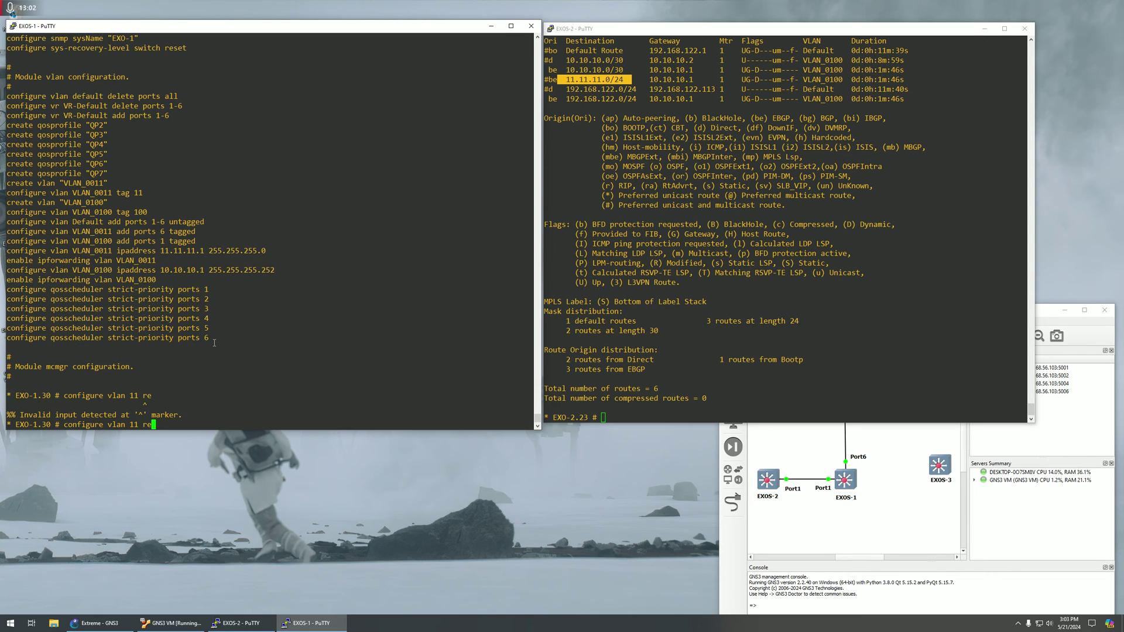
pyautogui.write('de')
pyautogui.press('Tab')
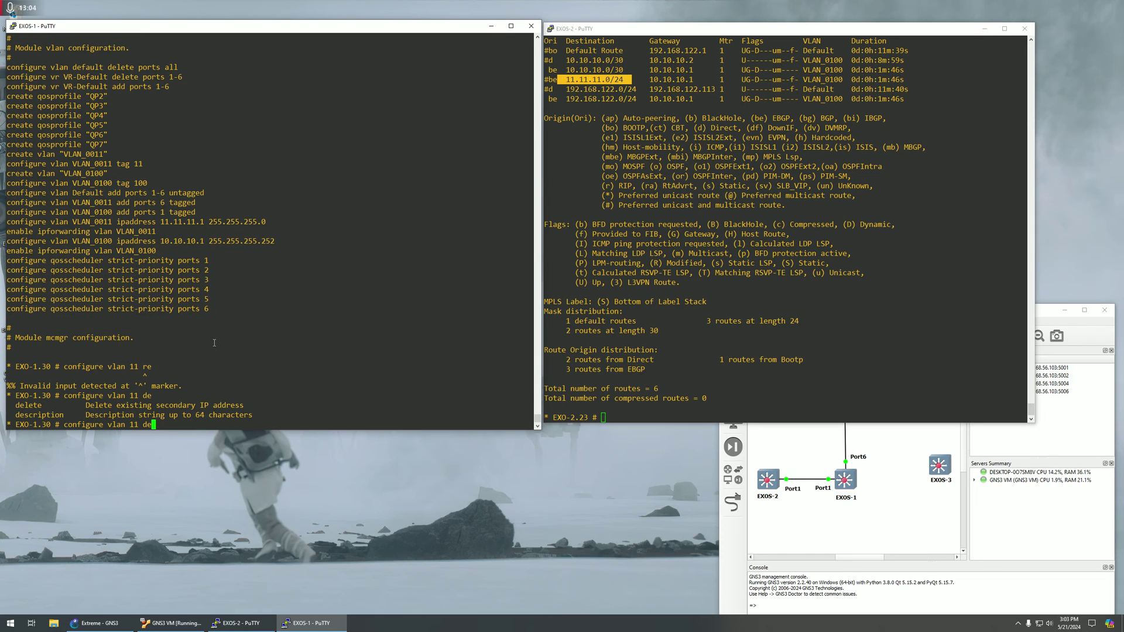
pyautogui.write('l')
pyautogui.press('Tab')
pyautogui.write('ports 6')
pyautogui.press('Return')
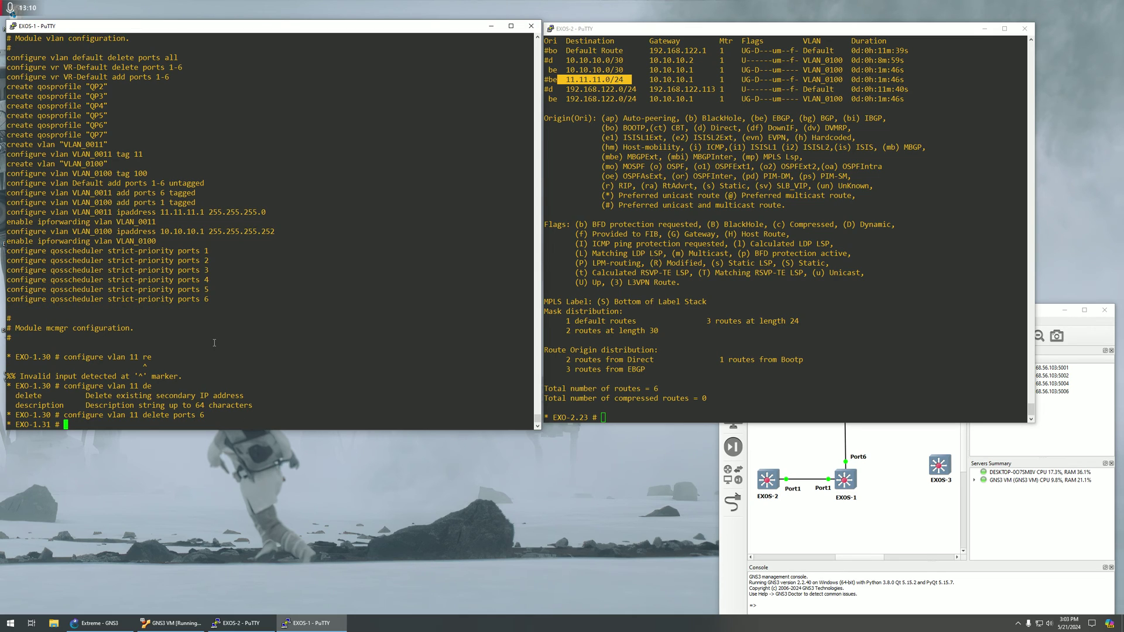
# Display EXOS-1's route table with 'show iproute'.
pyautogui.press('Return')
pyautogui.press('Return')
pyautogui.write('show ip r')
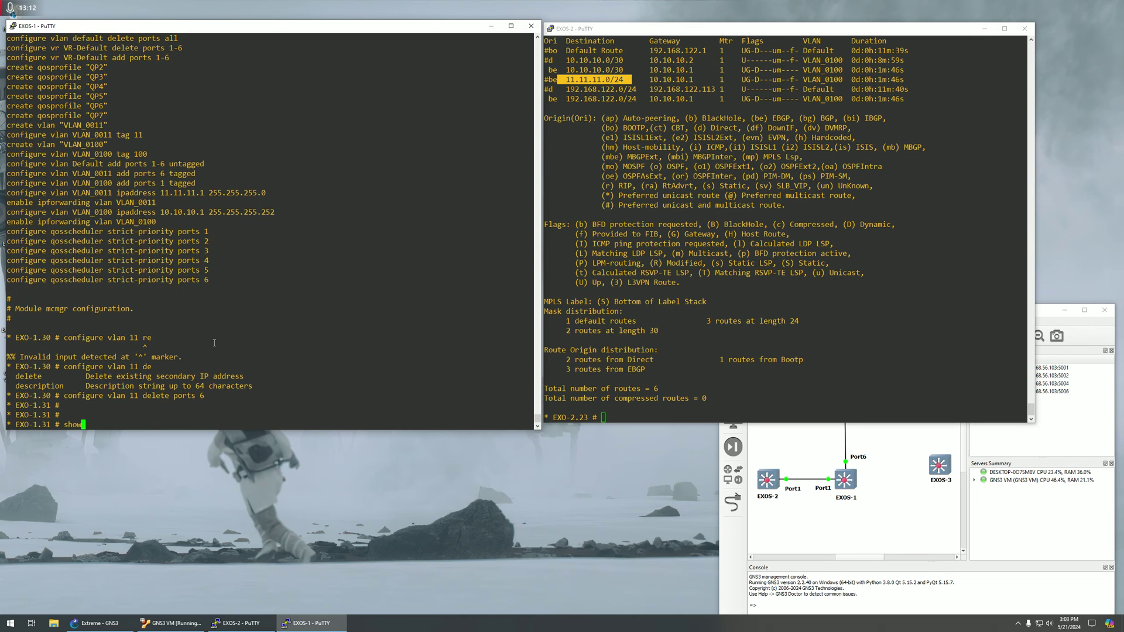
pyautogui.press('BackSpace')
pyautogui.press('BackSpace')
pyautogui.write('rout')
pyautogui.press('Return')
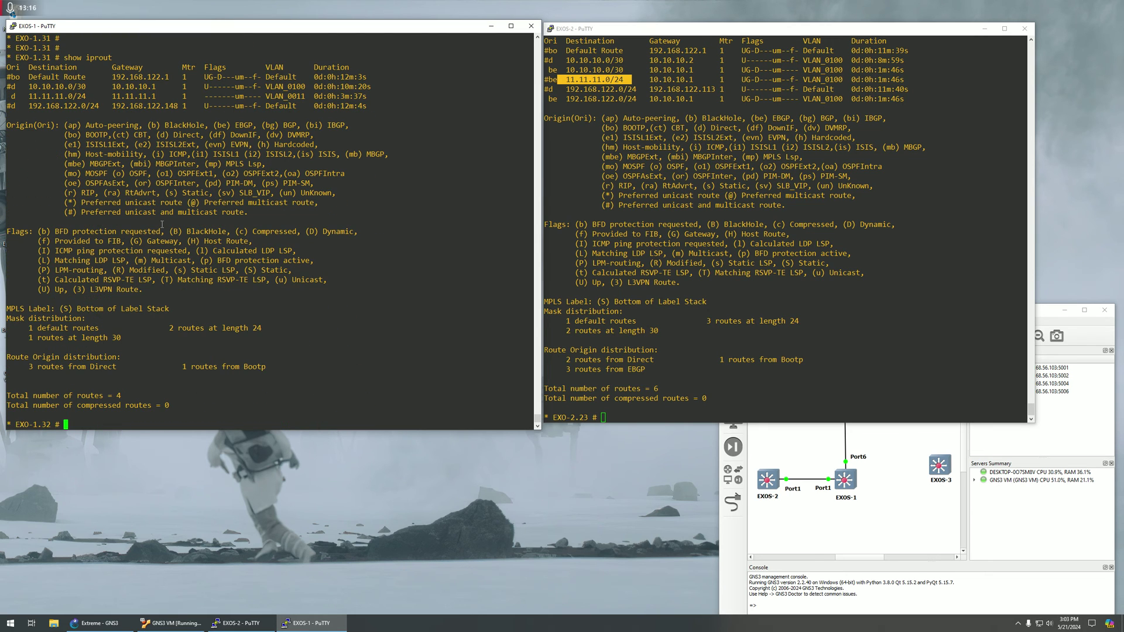
# Highlight the 11.11.11.0/24 route entries in EXOS-1's route table.
pyautogui.moveTo(11, 97)
pyautogui.mouseDown()
pyautogui.moveTo(29, 97)
pyautogui.moveTo(16, 87)
pyautogui.mouseUp()
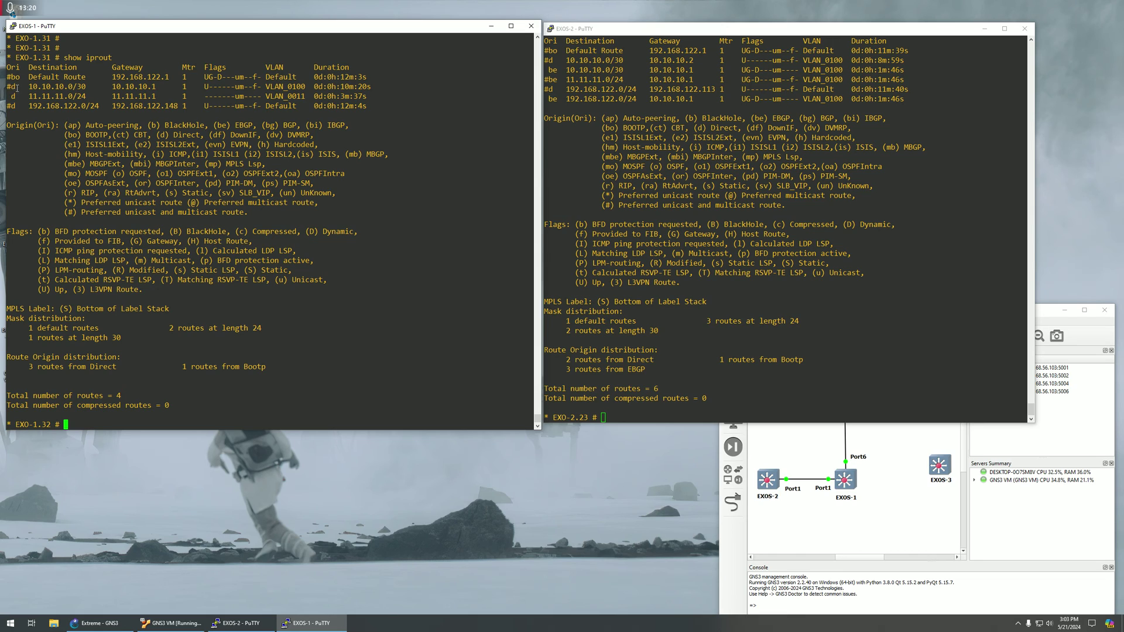
pyautogui.moveTo(85, 96); pyautogui.dragTo(371, 86)
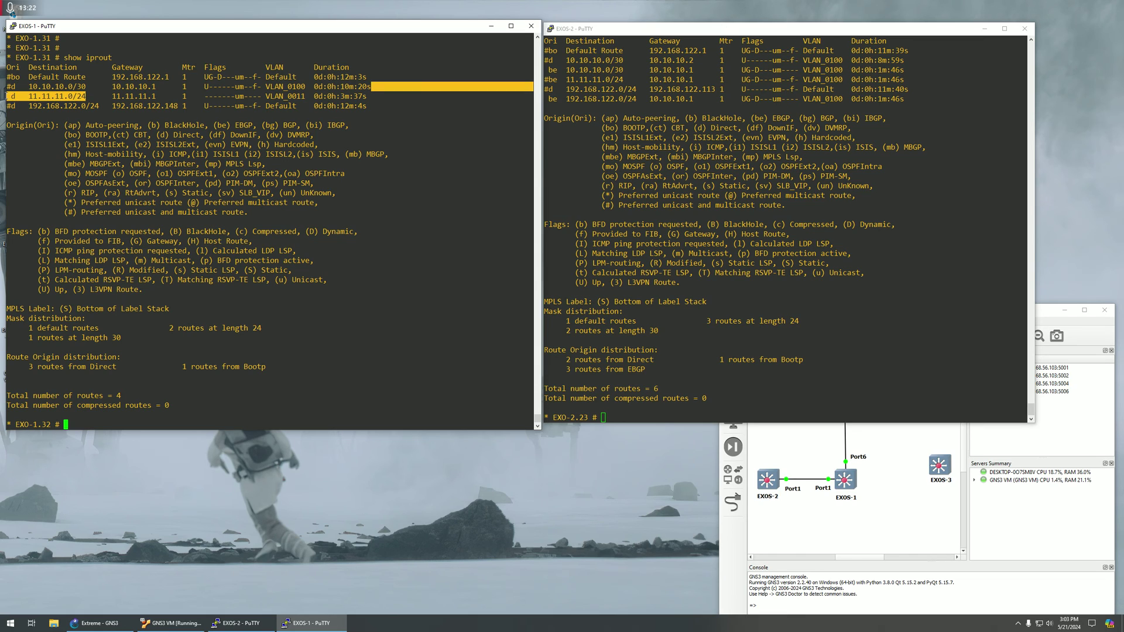
pyautogui.moveTo(36, 96); pyautogui.dragTo(10, 96)
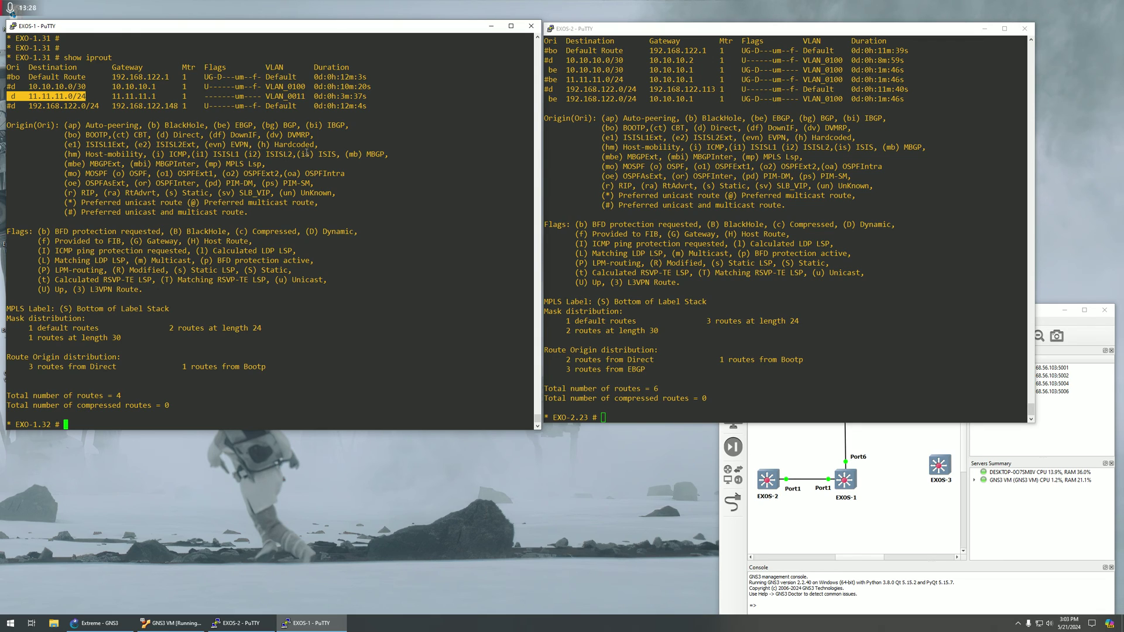
# Rerun 'show iproute' on EXOS-2, compare against EXOS-1's 11.11.11.0/24 row, and type 'show configuration'.
pyautogui.click(677, 202)
pyautogui.press('Up')
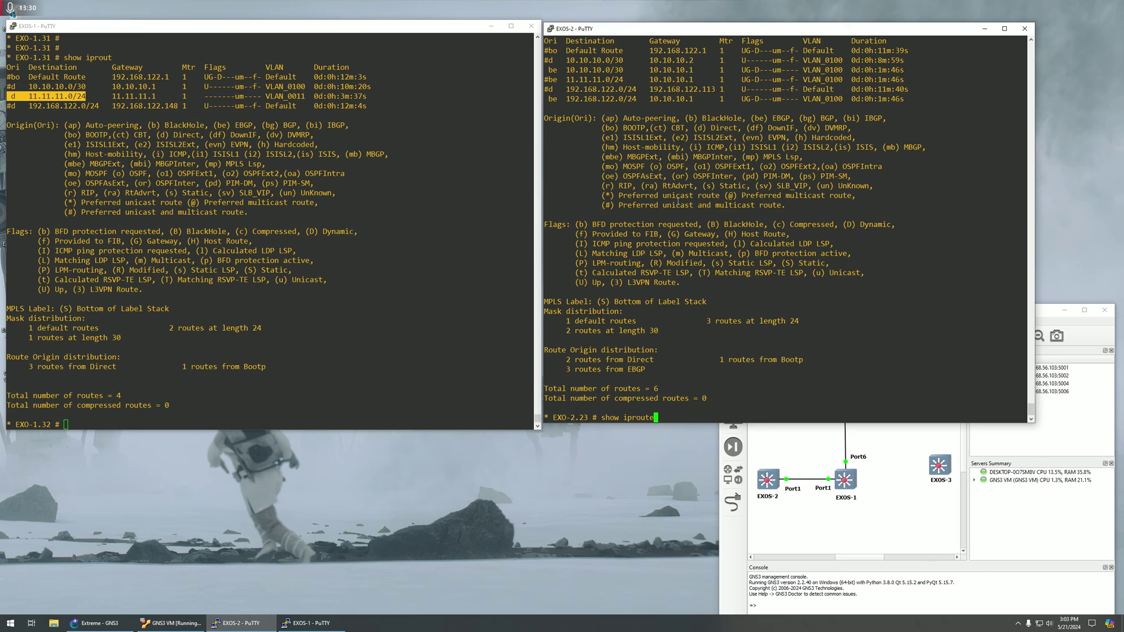
pyautogui.press('Return')
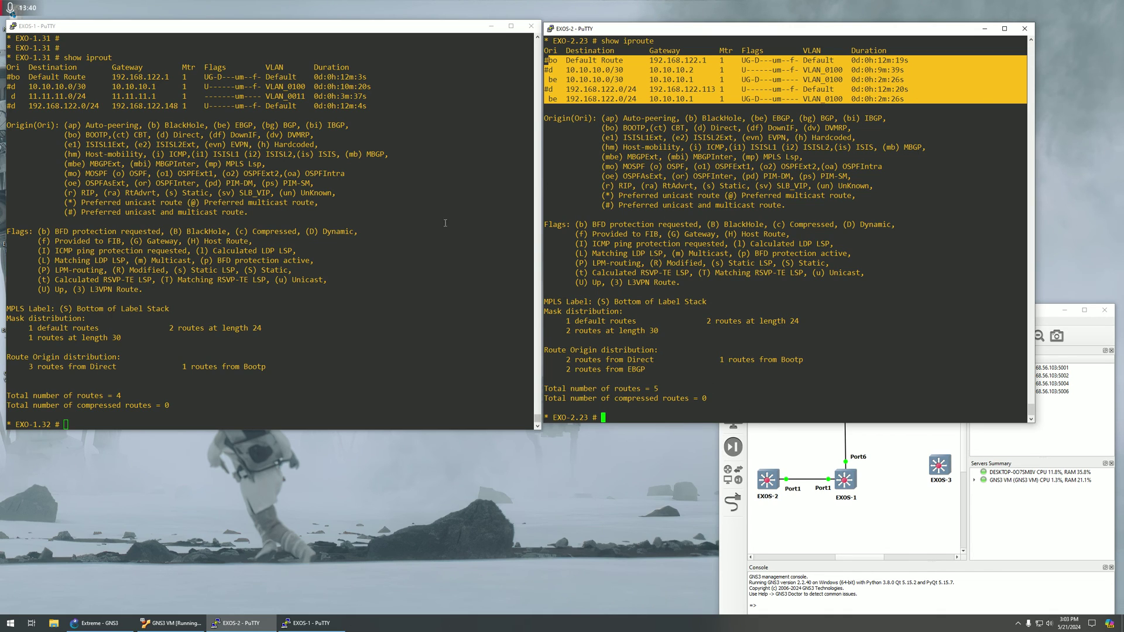
pyautogui.moveTo(11, 96); pyautogui.dragTo(364, 97)
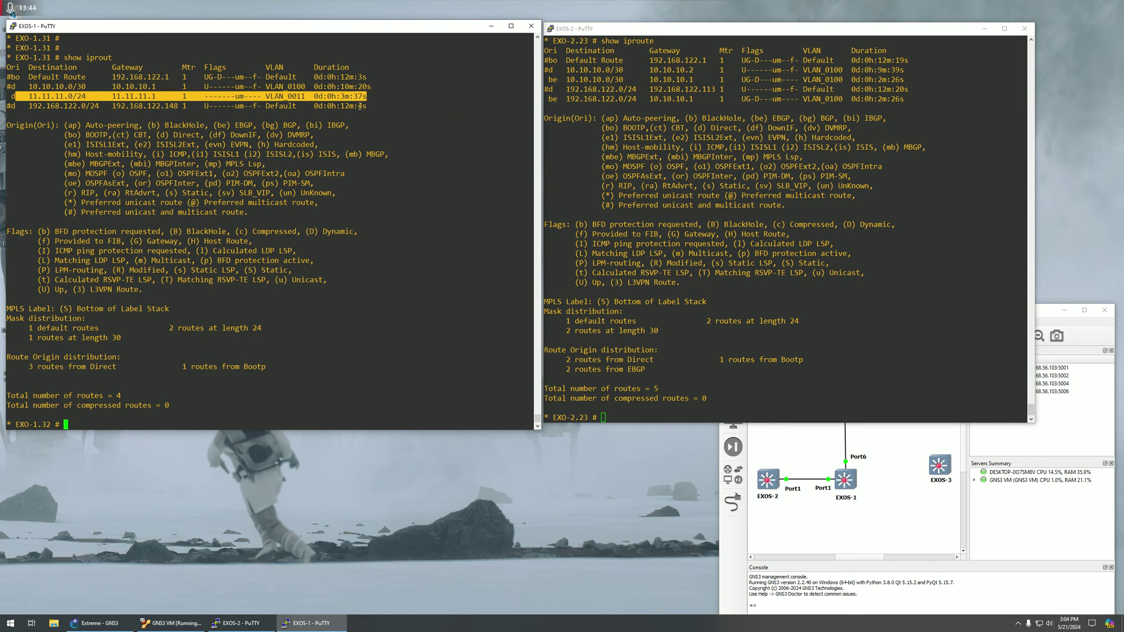
pyautogui.click(349, 130)
pyautogui.write('show ')
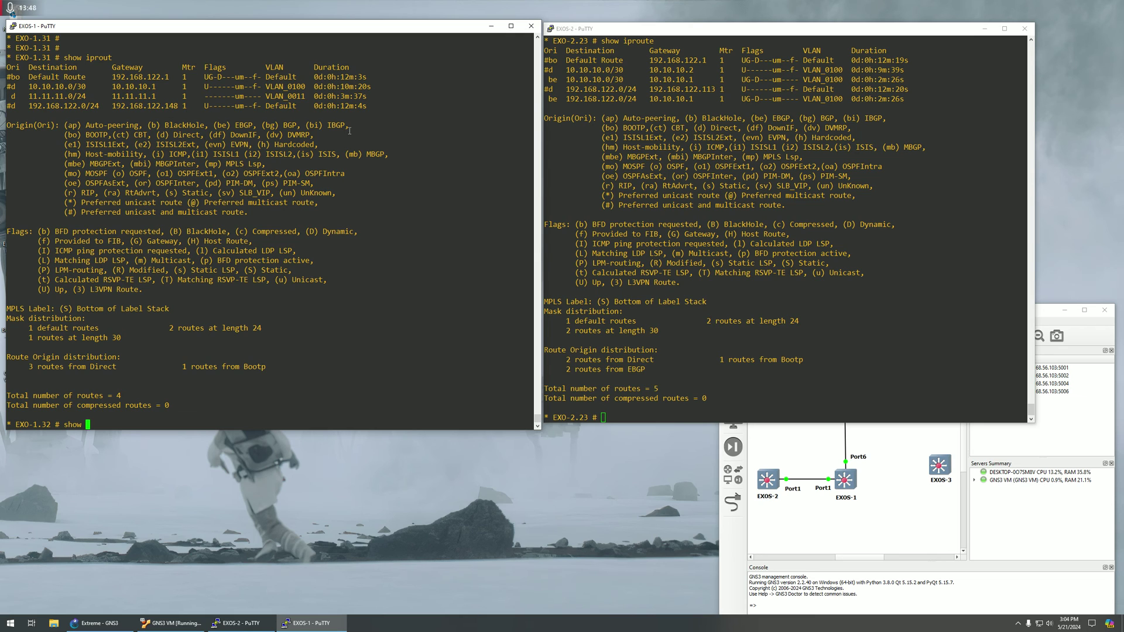
pyautogui.write('configuration')
# Run 'show configuration' on EXOS-1 and highlight VLAN_0011 lines, EXOS-2's five routes, and the Port6 link.
pyautogui.press('Return')
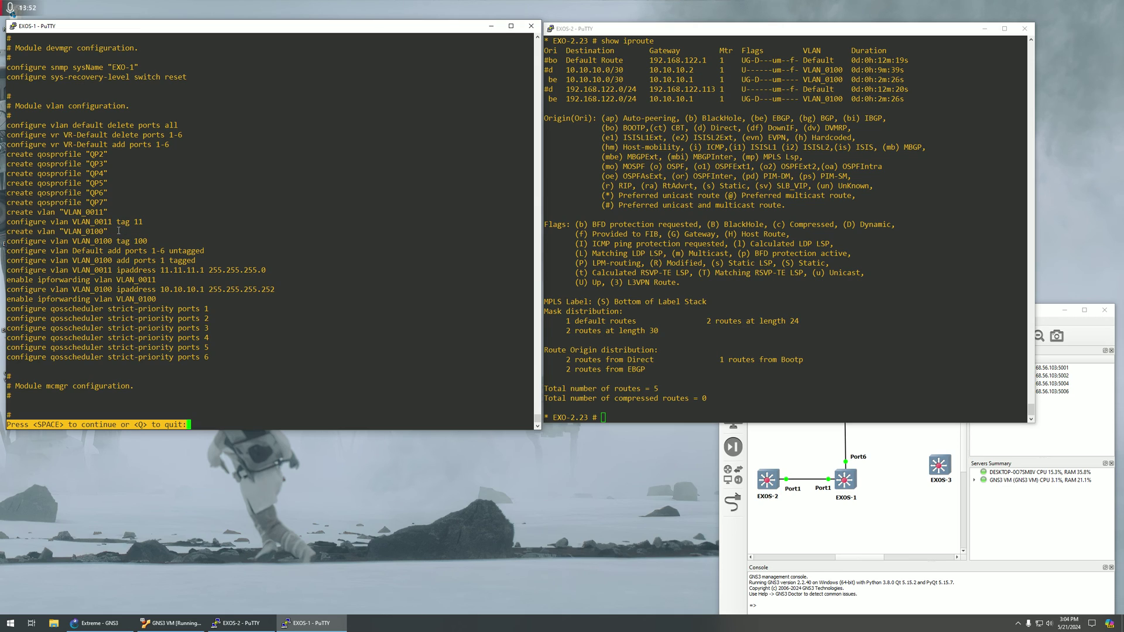
pyautogui.moveTo(119, 230); pyautogui.dragTo(18, 224)
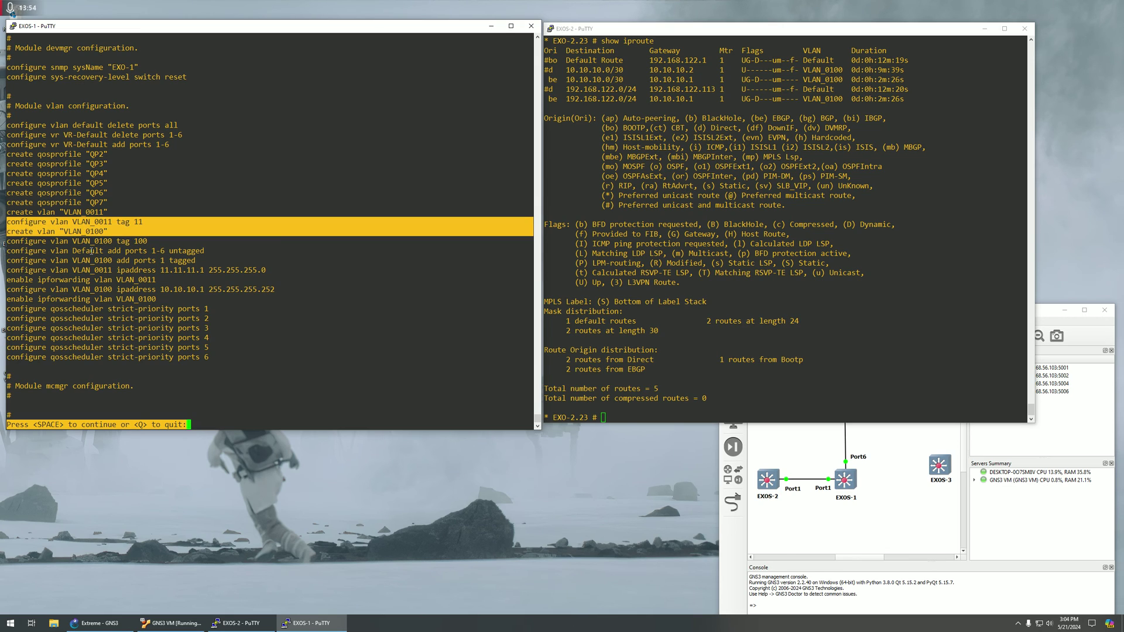
pyautogui.moveTo(152, 278); pyautogui.dragTo(8, 274)
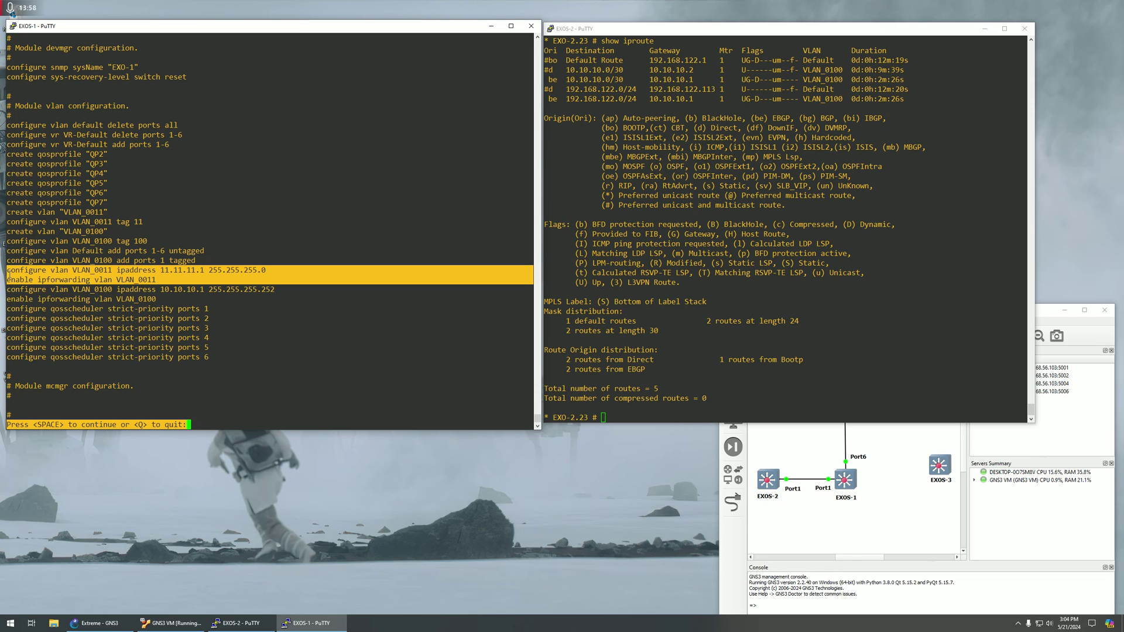
pyautogui.click(606, 215)
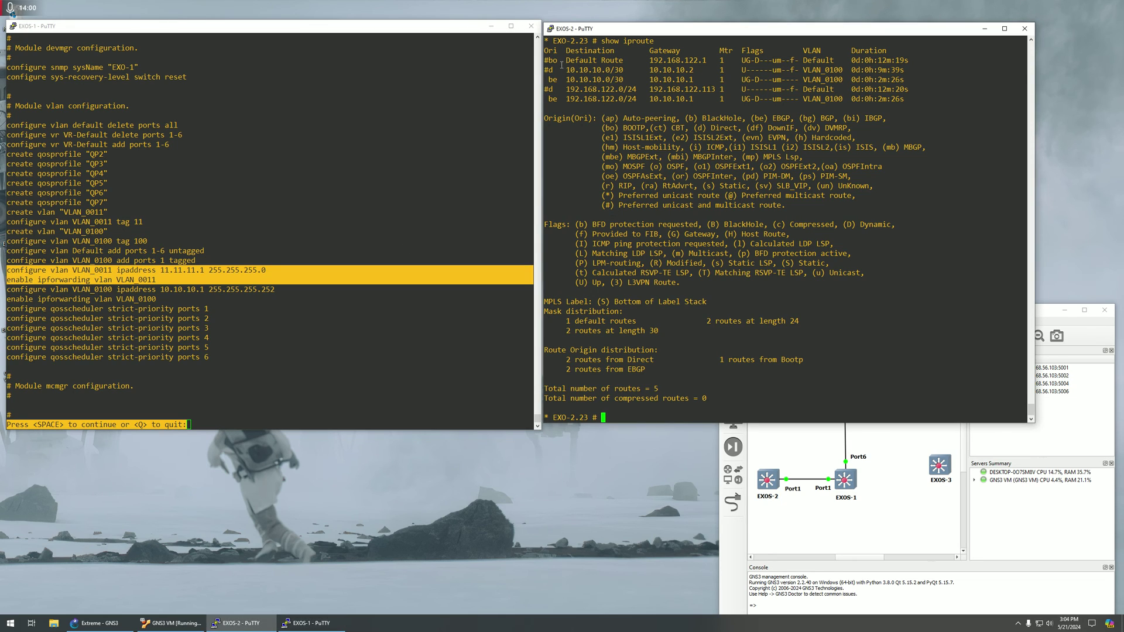
pyautogui.moveTo(544, 60); pyautogui.dragTo(913, 99)
pyautogui.click(848, 464)
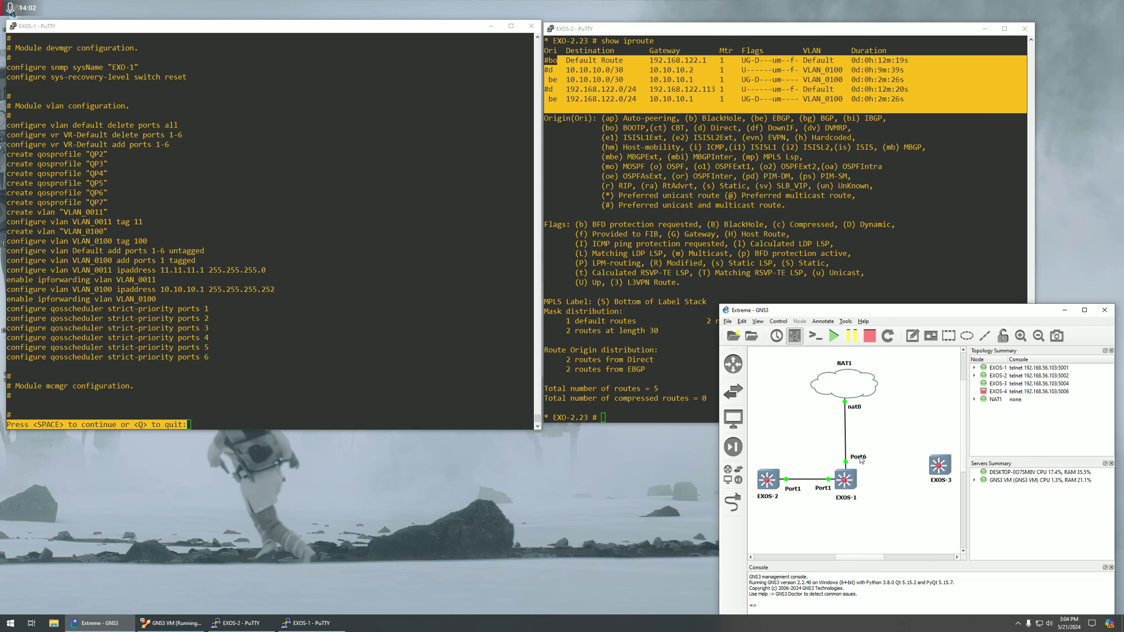
pyautogui.click(858, 457)
# Quit the pager, run 'configure vlan 11 add ports 6 tagged', then 'show iproute' on EXOS-1.
pyautogui.click(403, 378)
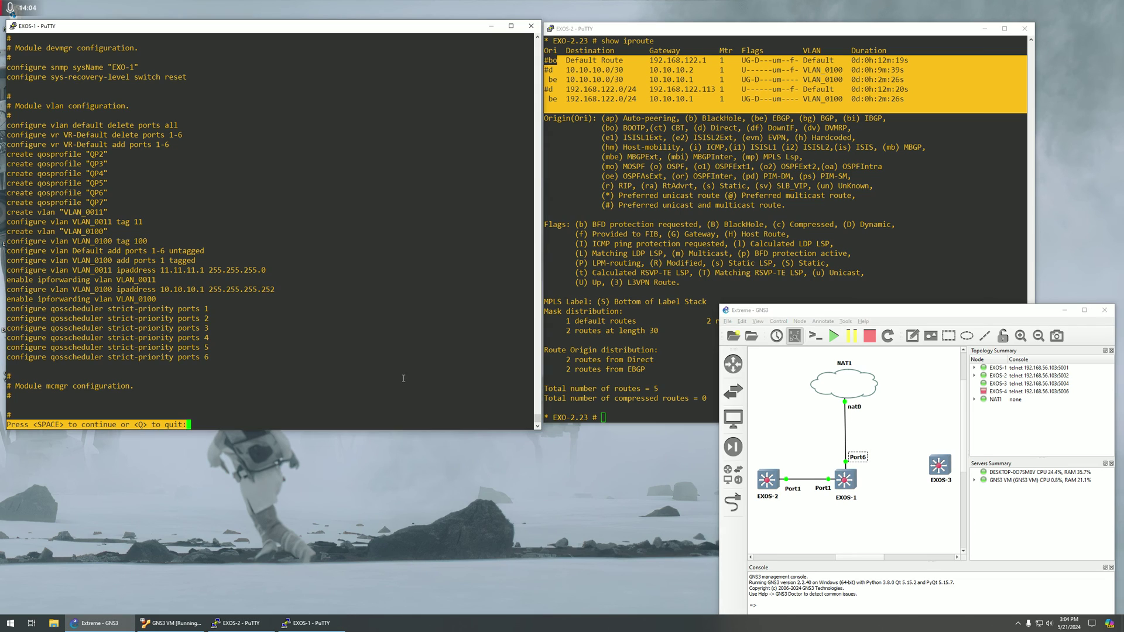
pyautogui.write('q')
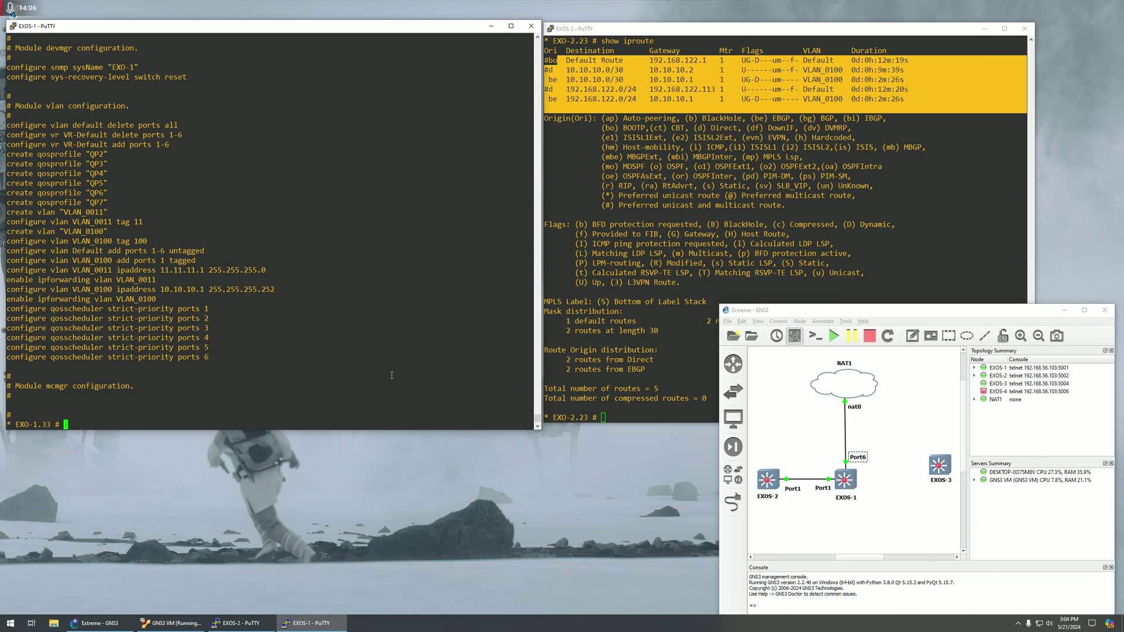
pyautogui.write('configure vlan 11 add po')
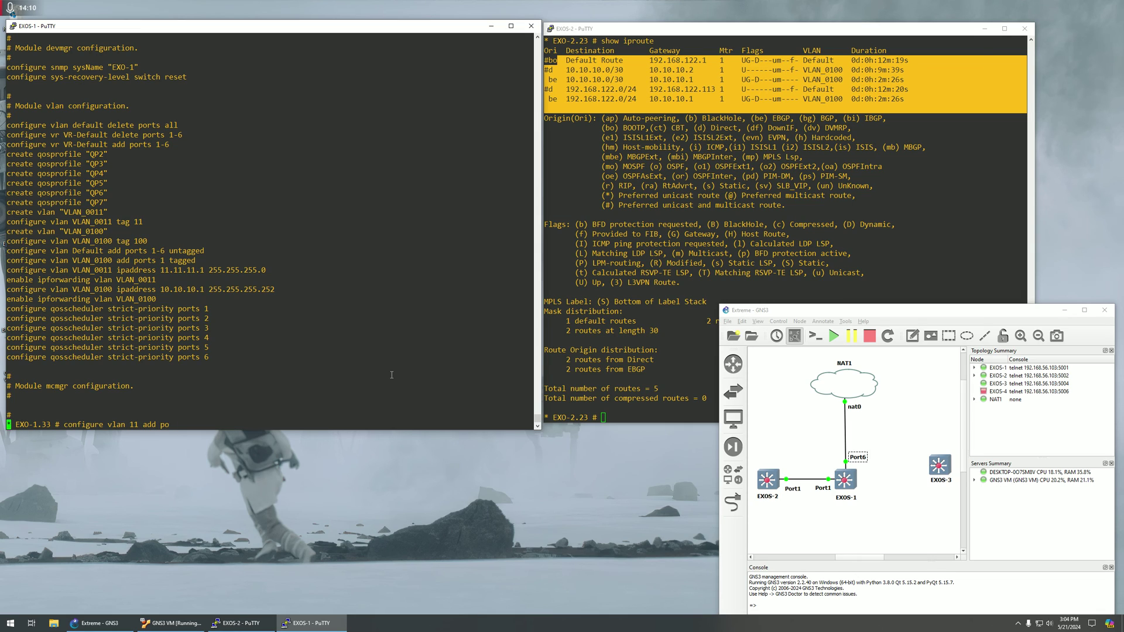
pyautogui.write('rts 6 tagged')
pyautogui.press('Return')
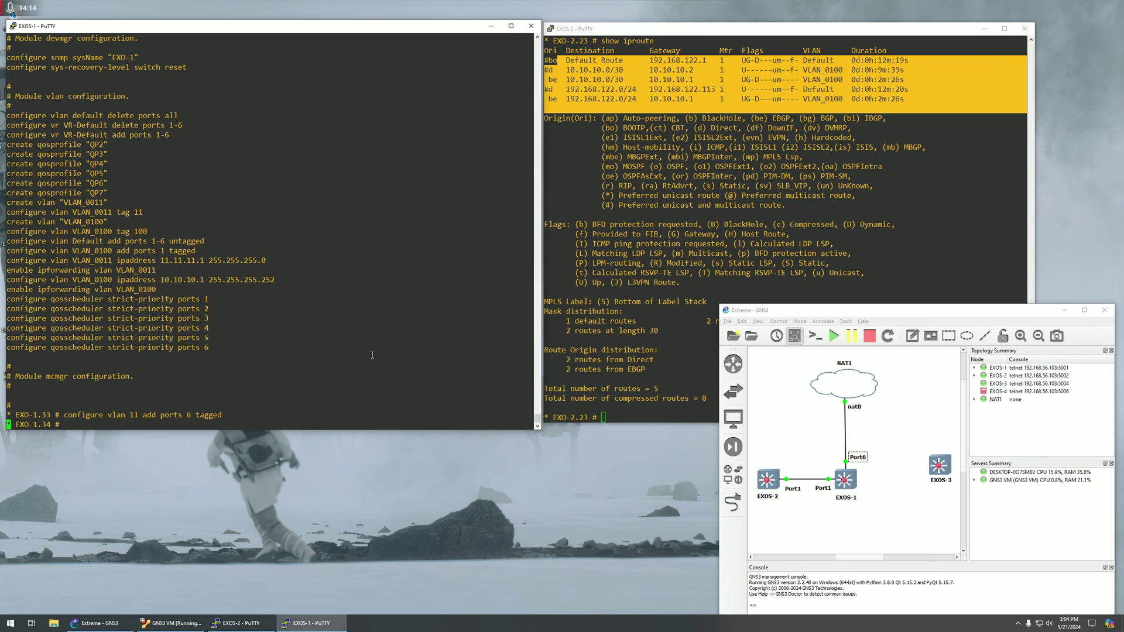
pyautogui.press('Return')
pyautogui.press('Return')
pyautogui.write('shwo')
pyautogui.press('BackSpace')
pyautogui.press('BackSpace')
pyautogui.write('ow')
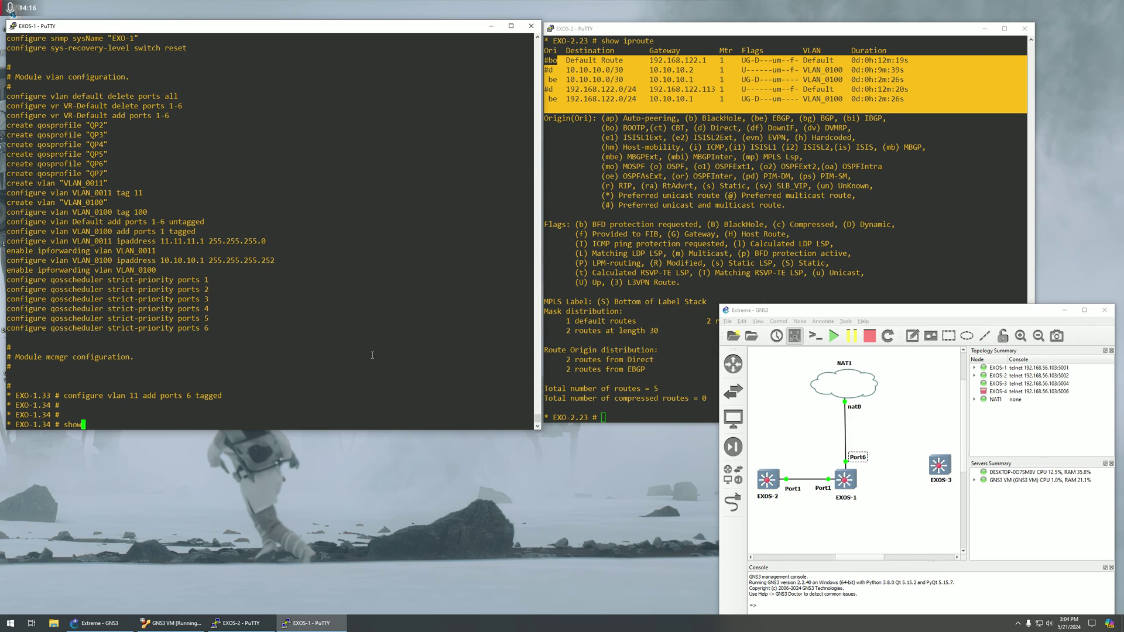
pyautogui.write(' iproute')
pyautogui.press('Return')
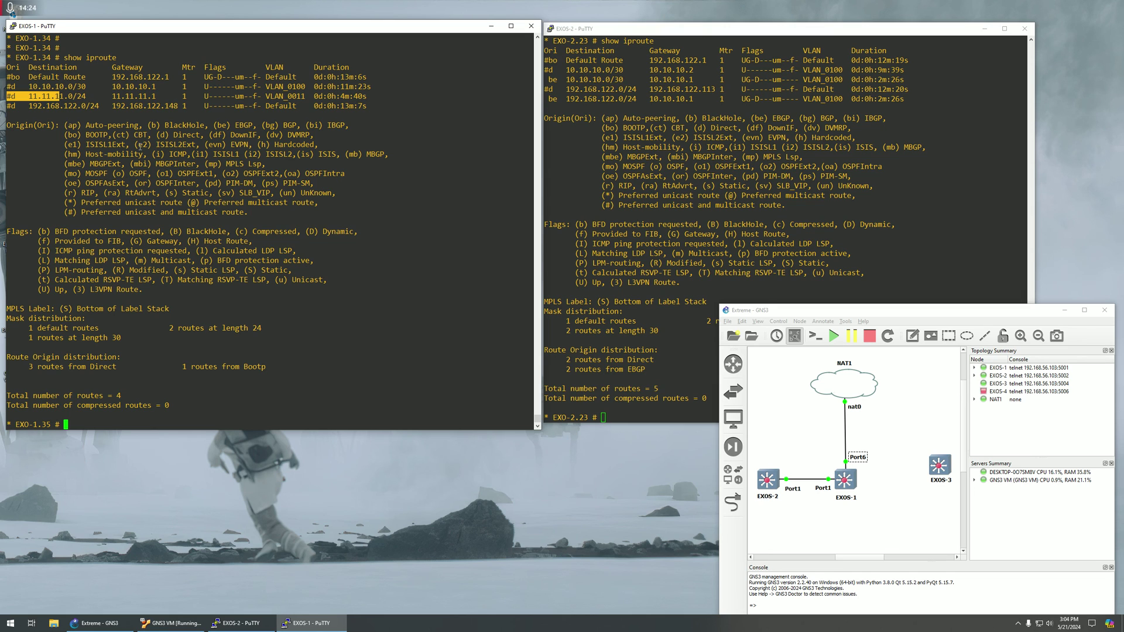
# Rerun 'show iproute' on EXOS-2 and highlight the restored 11.11.11.0/24 route.
pyautogui.click(578, 192)
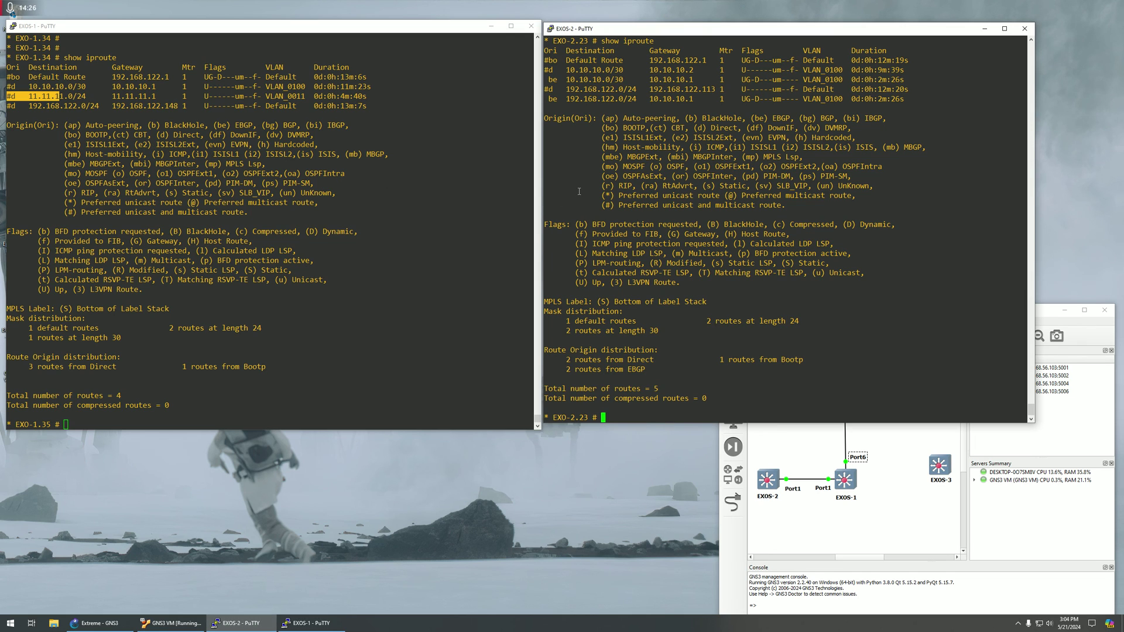
pyautogui.press('Up')
pyautogui.press('Return')
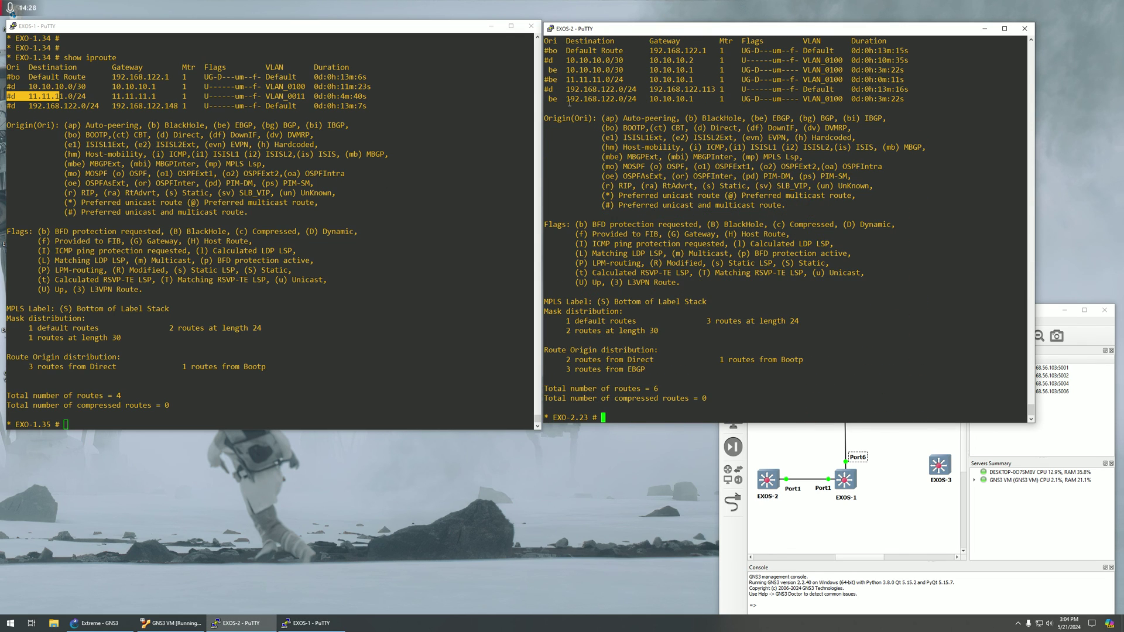
pyautogui.moveTo(546, 79); pyautogui.dragTo(874, 89)
pyautogui.click(791, 157)
pyautogui.click(352, 258)
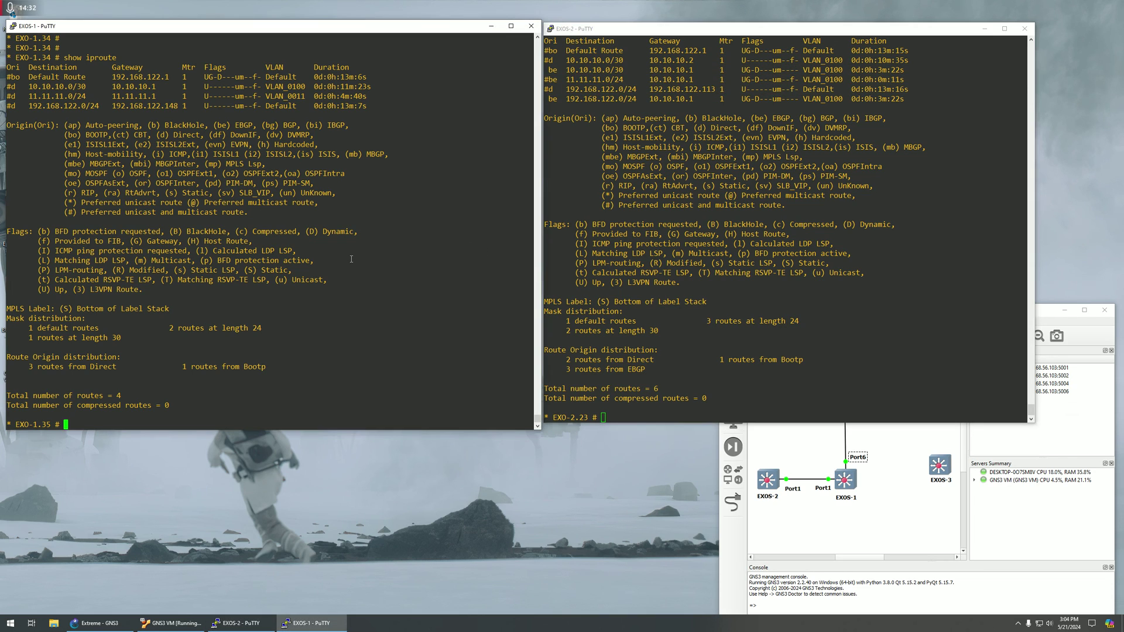
pyautogui.press('Return')
pyautogui.press('Return')
pyautogui.press('Return')
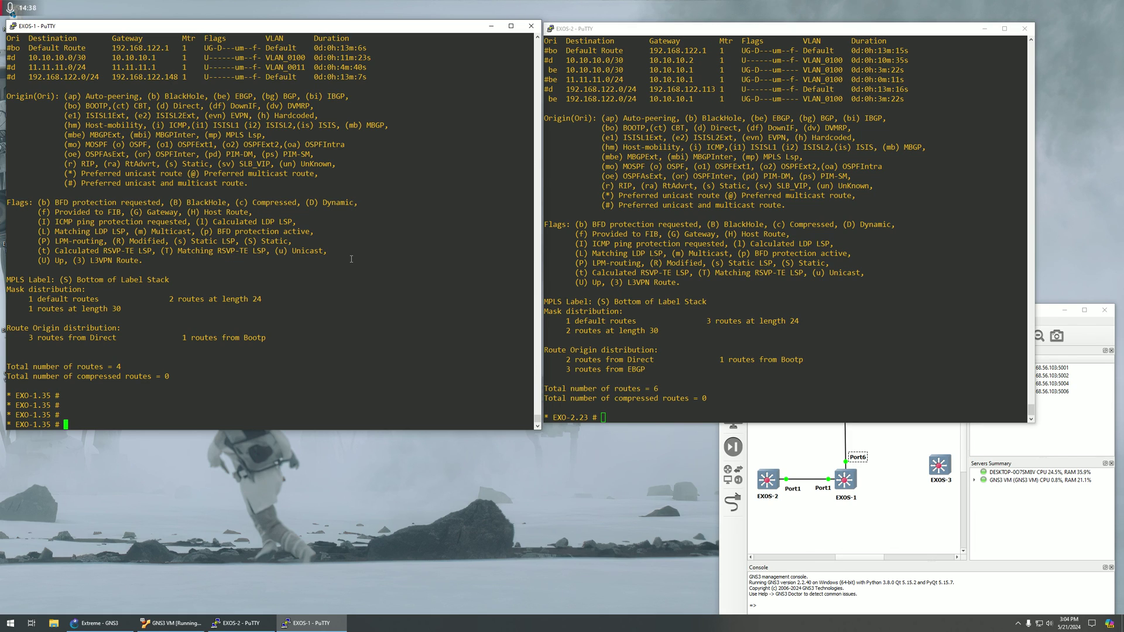
# On EXOS-1, type 'enable bgp export ospf-extern1 address-family' using Tab completion.
pyautogui.write('enable bgp export ospf-')
pyautogui.press('Tab')
pyautogui.write('ex')
pyautogui.press('Tab')
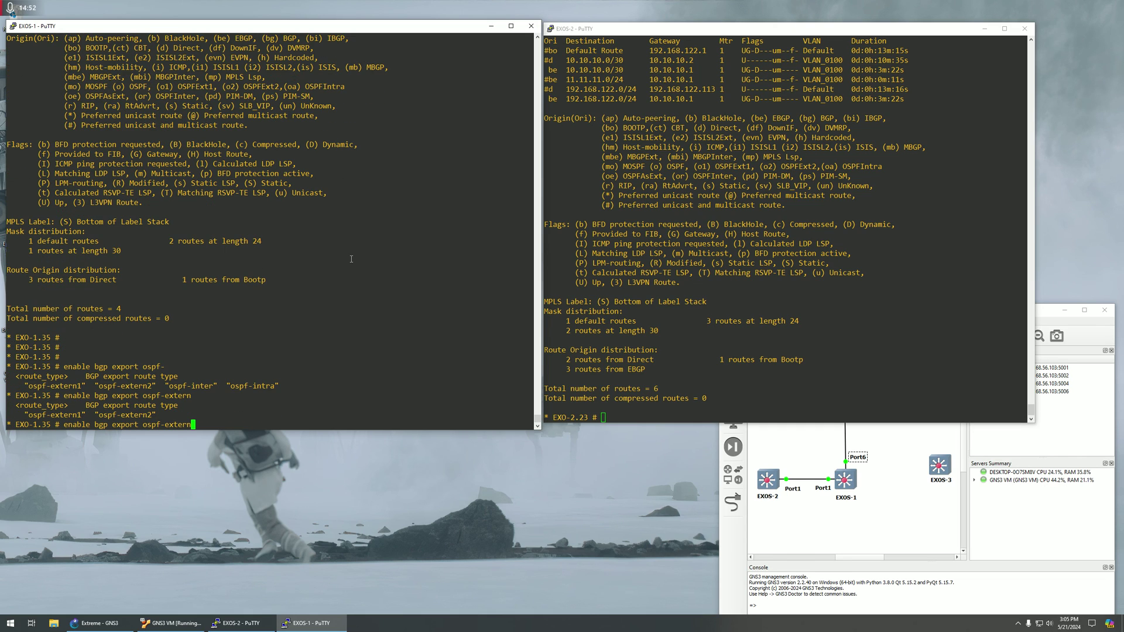
pyautogui.write('1 a')
pyautogui.press('Tab')
# Complete the command with 'ipv4-unicast export-policy'.
pyautogui.write('ipv')
pyautogui.press('Tab')
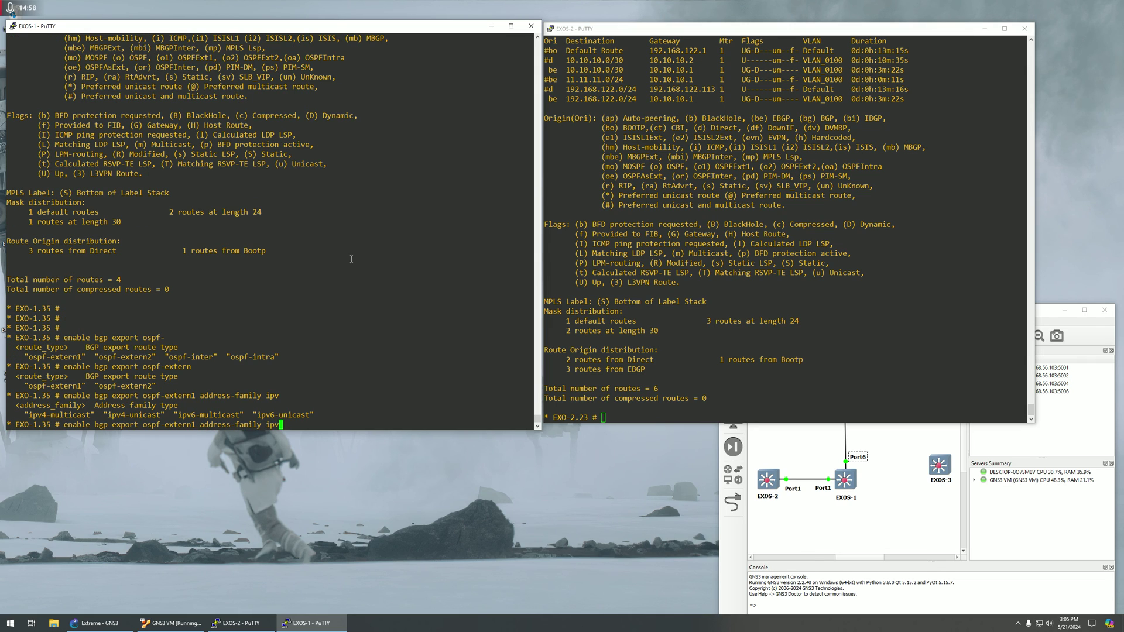
pyautogui.write('4')
pyautogui.press('Tab')
pyautogui.write('u')
pyautogui.press('Tab')
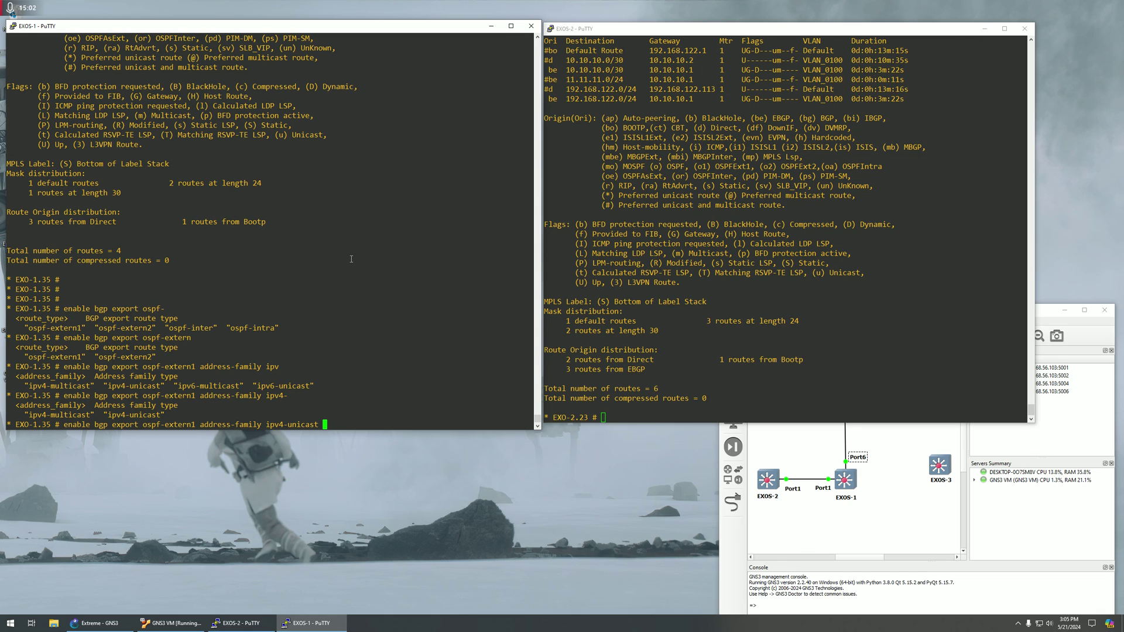
pyautogui.write('e')
pyautogui.press('Tab')
# Type 'bgpallow' as the policy name, then backspace it out.
pyautogui.write('bgpallow')
pyautogui.moveTo(422, 425); pyautogui.dragTo(271, 425)
pyautogui.click(386, 424)
pyautogui.moveTo(385, 424); pyautogui.dragTo(417, 426)
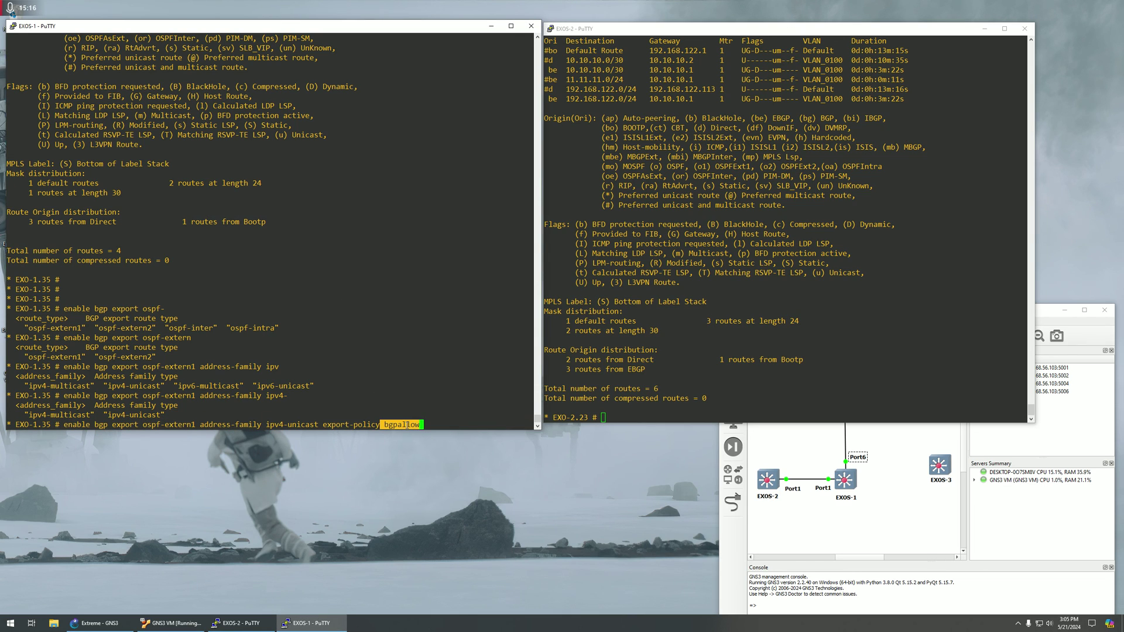
pyautogui.click(408, 425)
pyautogui.press('BackSpace')
pyautogui.press('BackSpace')
pyautogui.press('BackSpace')
pyautogui.press('BackSpace')
pyautogui.press('BackSpace')
pyautogui.press('BackSpace')
pyautogui.press('BackSpace')
pyautogui.press('BackSpace')
pyautogui.press('BackSpace')
# Enter '?' to show the export-policy name help and highlight it.
pyautogui.write('?')
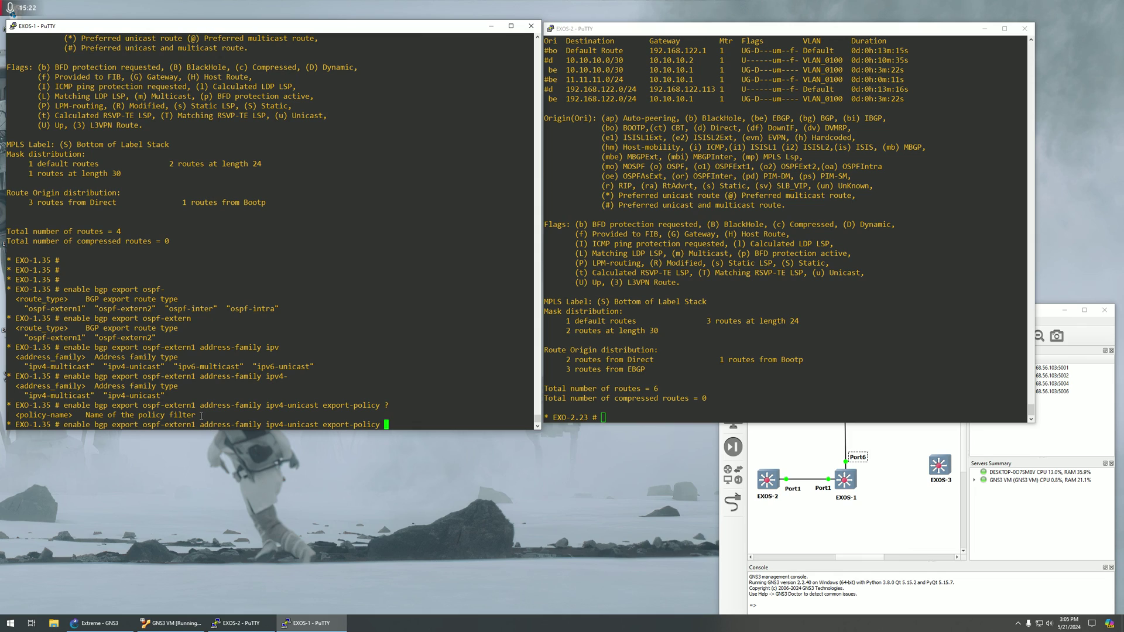
pyautogui.moveTo(203, 416); pyautogui.dragTo(19, 416)
pyautogui.click(111, 414)
pyautogui.doubleClick(385, 405)
pyautogui.click(406, 410)
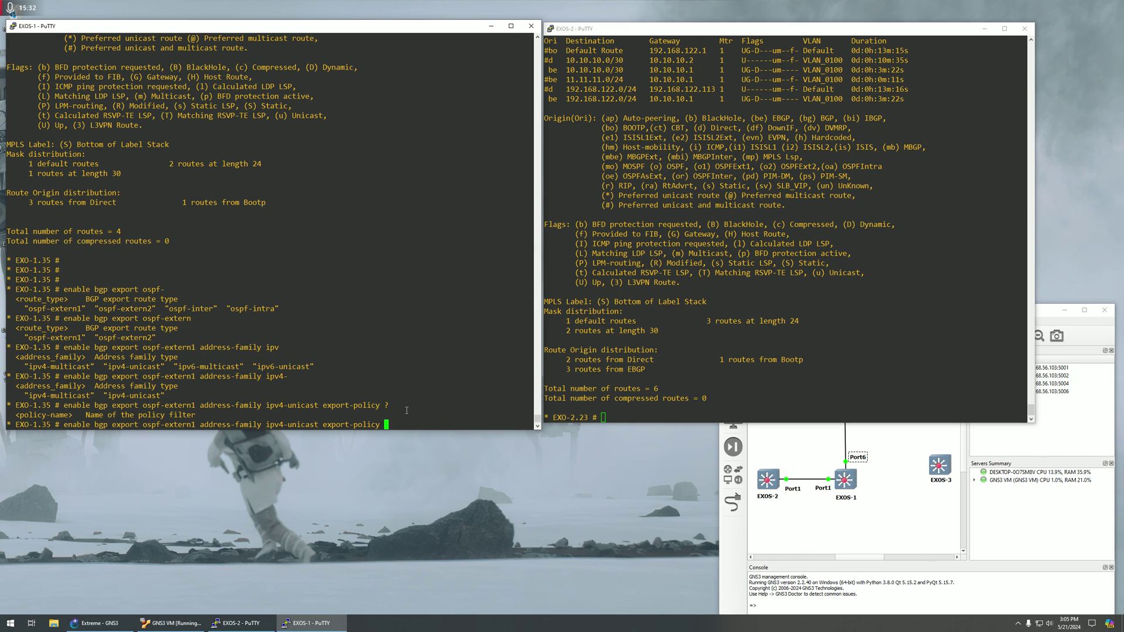